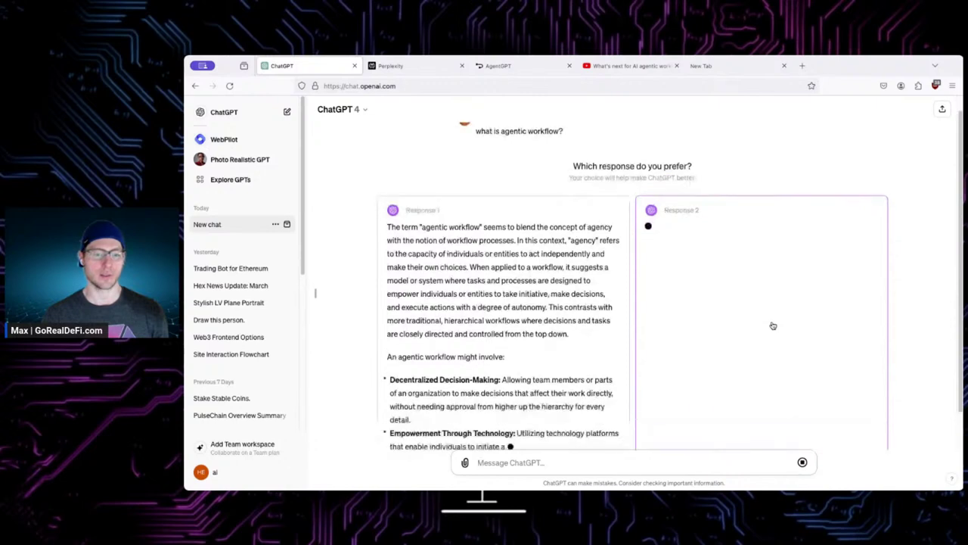
Step: Stop the response being generated, edit the prompt to "what is agentic workflow in AI?" and resubmit it
left_click(803, 463)
scroll(724, 396, "up", 5)
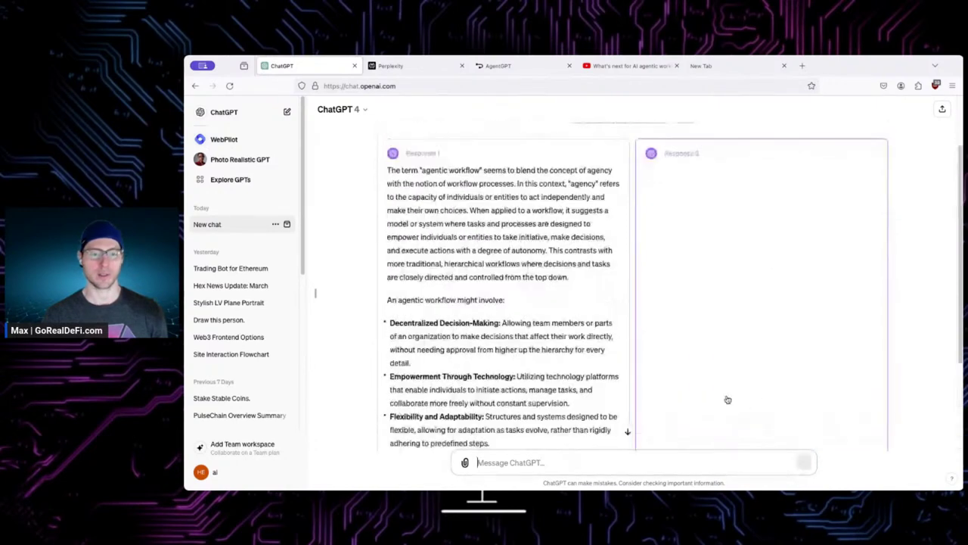
left_click(480, 162)
key("BackSpace")
type("in AI?")
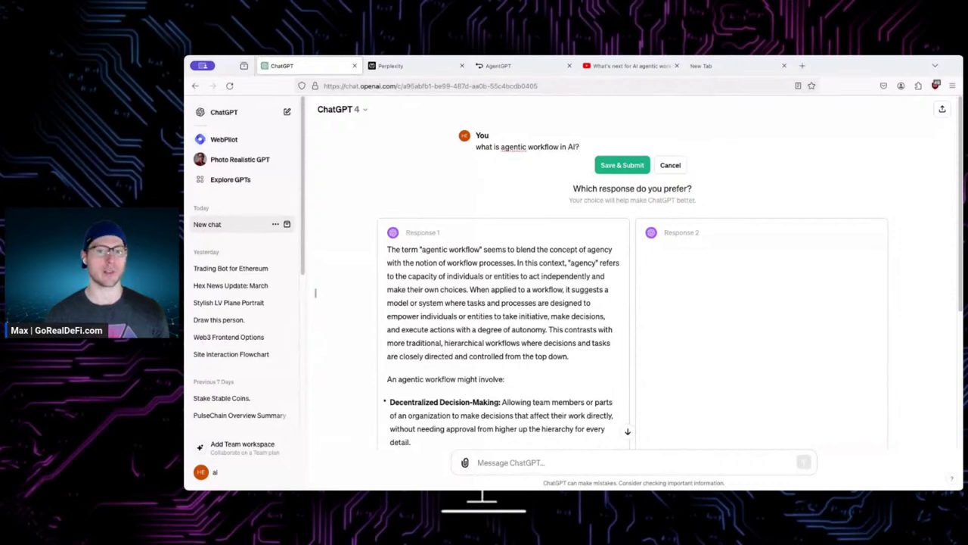
left_click(622, 165)
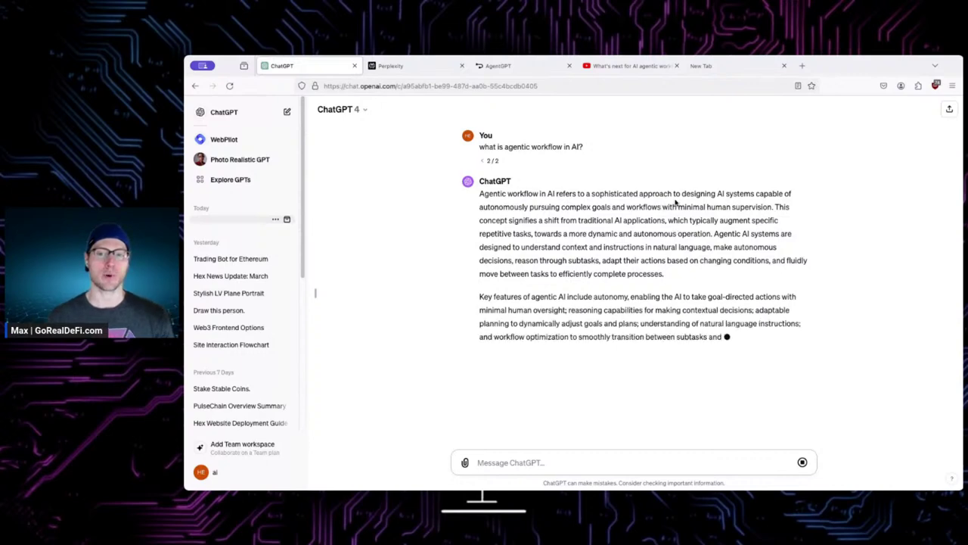
Step: Read ChatGPT's answer on agentic workflow in AI, focusing on how such systems adapt actions and move between tasks
scroll(643, 189, "down", 2)
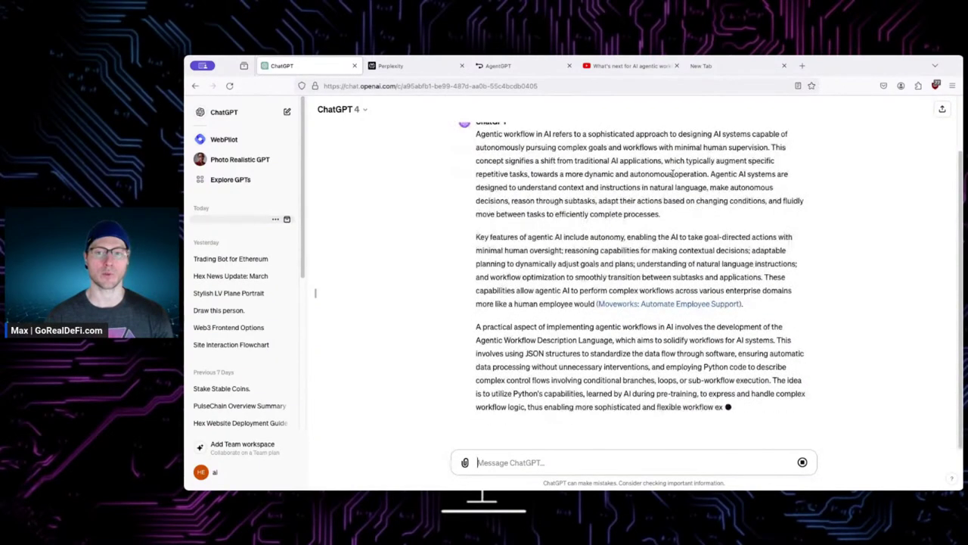
scroll(718, 140, "up", 3)
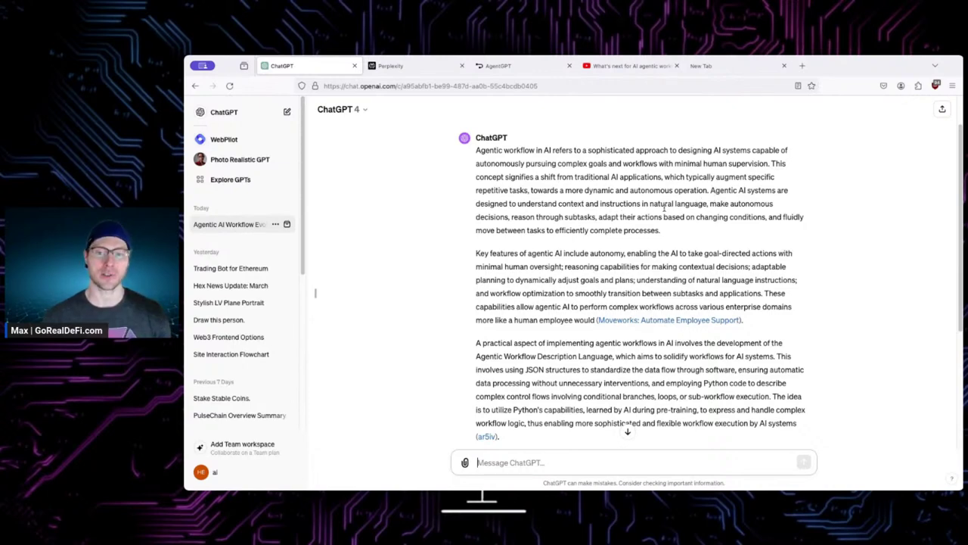
left_click_drag(512, 218, 750, 218)
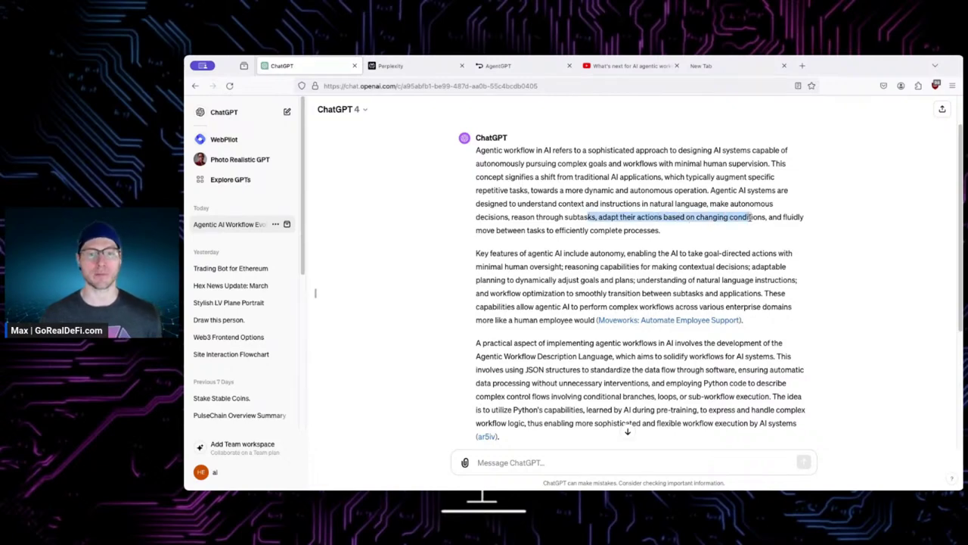
left_click(524, 230)
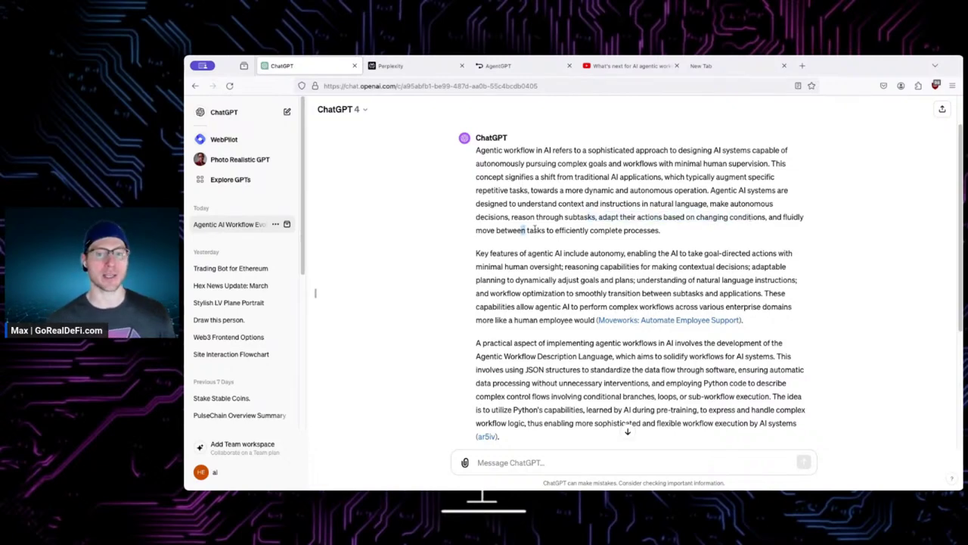
left_click(667, 232, "shift")
left_click(667, 231)
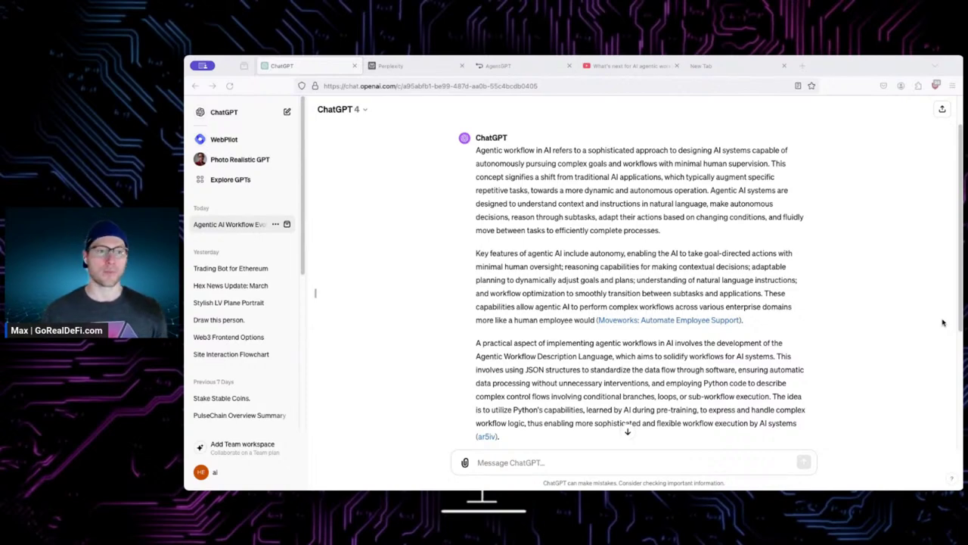
left_click(280, 83)
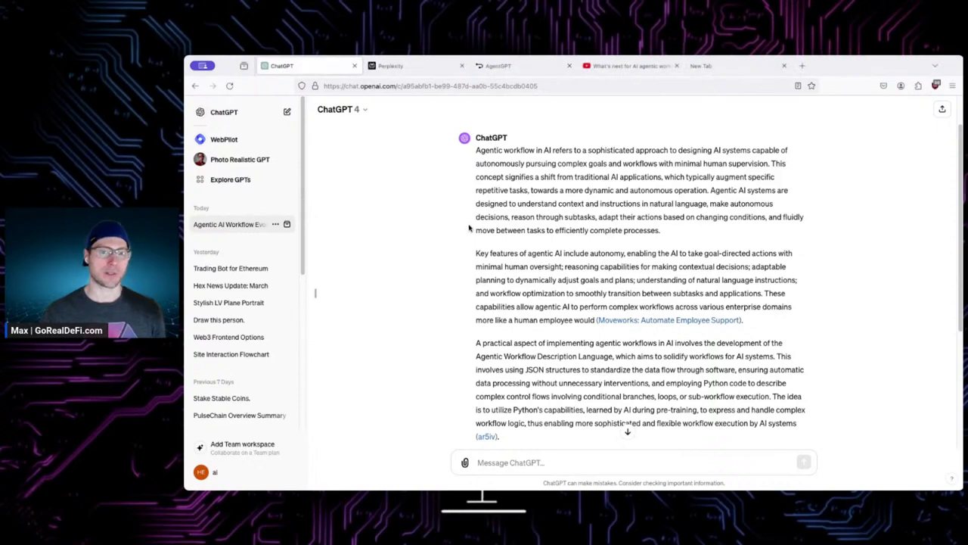
scroll(484, 231, "up", 1)
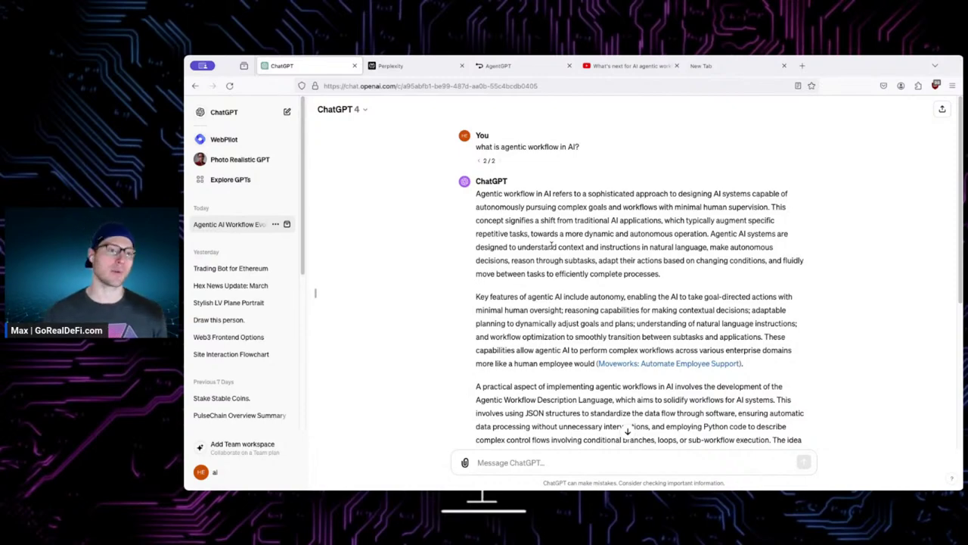
Step: Switch to Perplexity and ask "why can't you be agent in AI?"
left_click(424, 67)
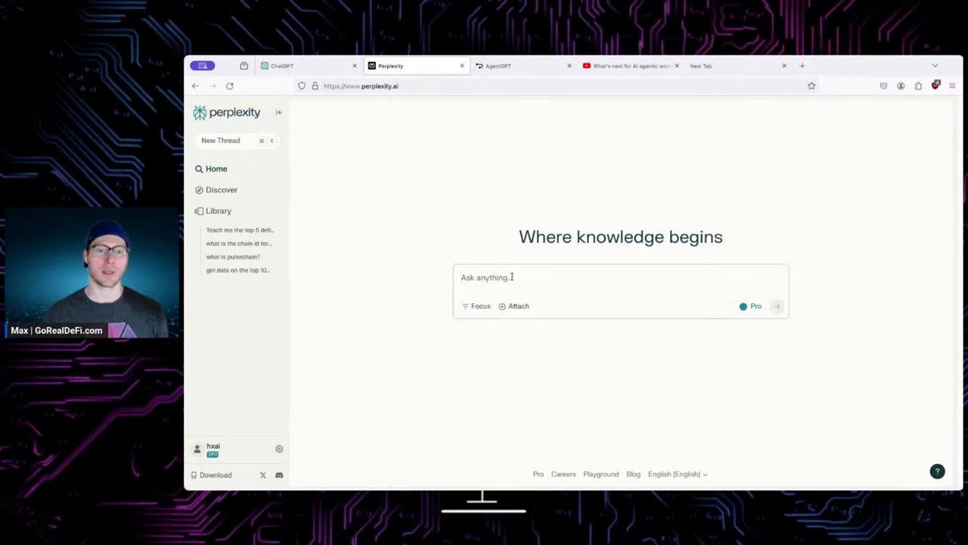
left_click(512, 277)
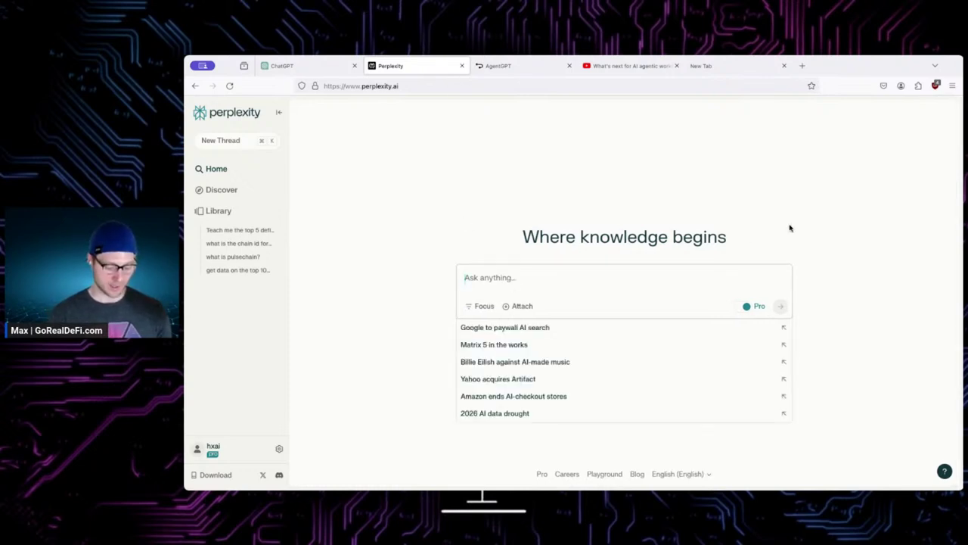
type("why can't you be an")
key("BackSpace")
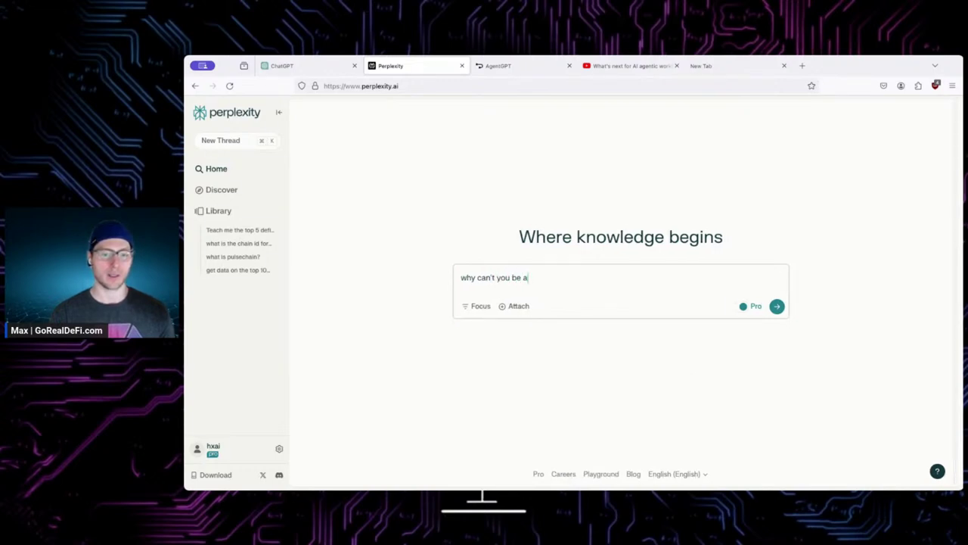
type("gent")
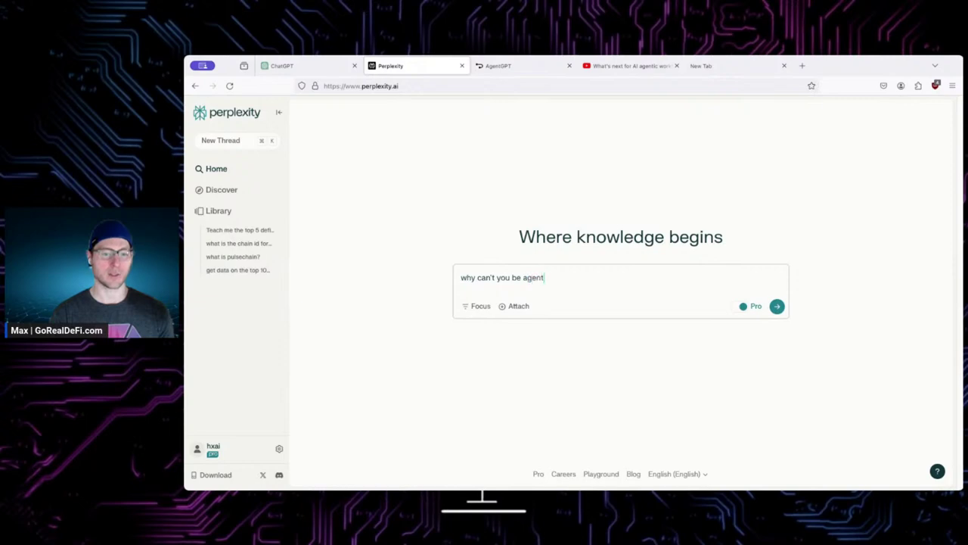
type(" in AI?")
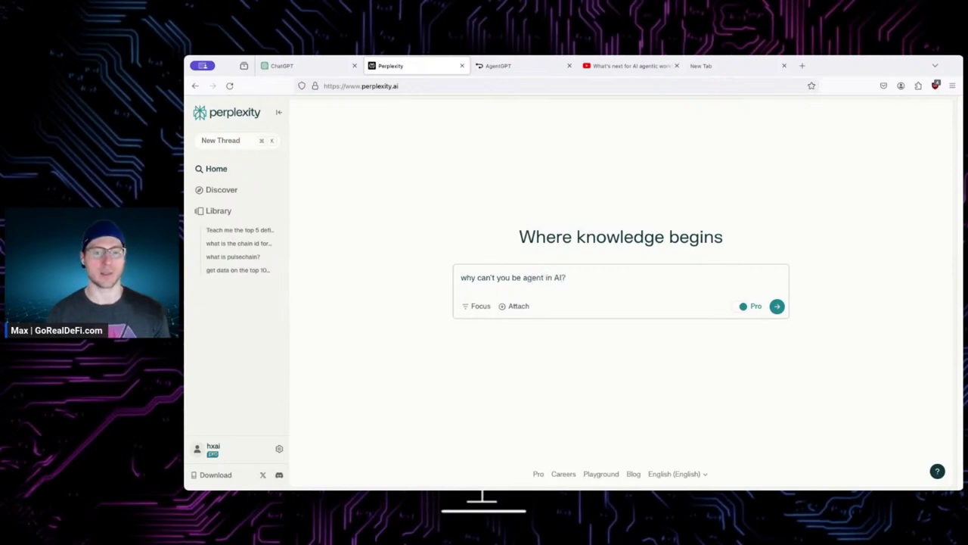
key("Return")
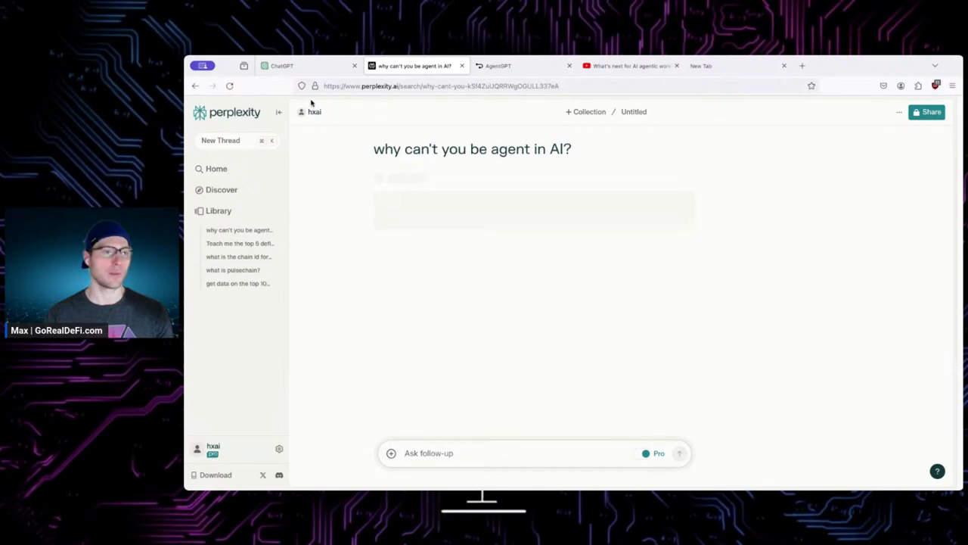
Step: Reload the Perplexity thread and read through the whole answer to the question
left_click(233, 88)
scroll(604, 276, "down", 3)
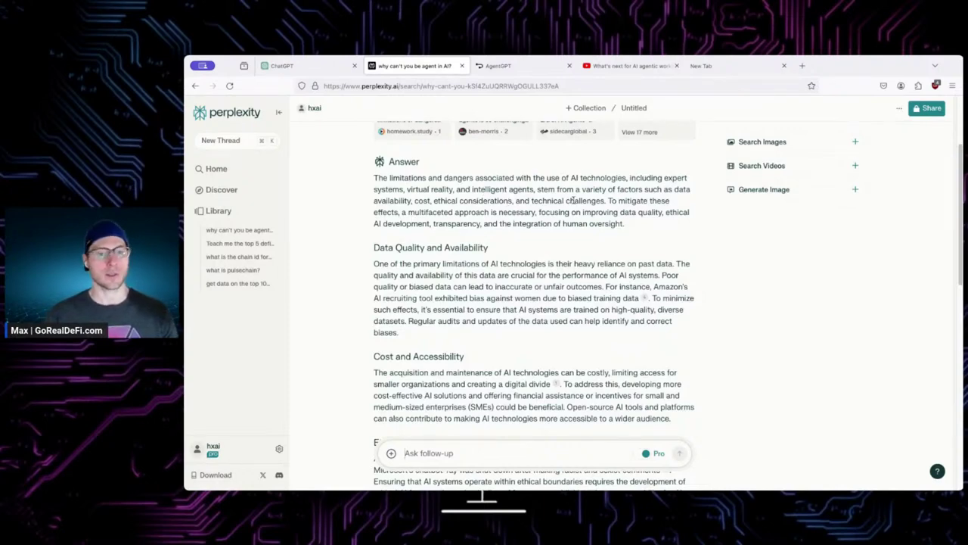
scroll(574, 202, "down", 5)
scroll(573, 201, "down", 4)
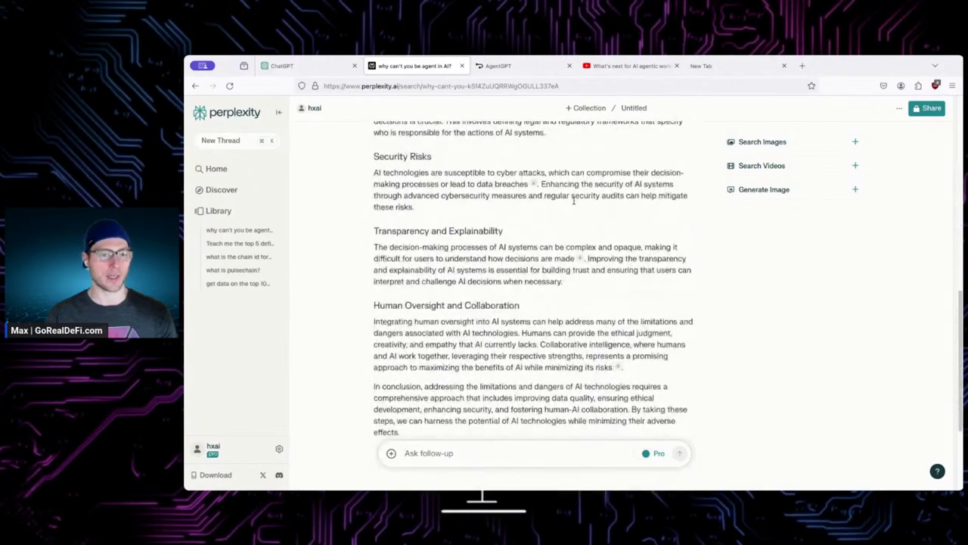
scroll(560, 229, "down", 2)
scroll(560, 227, "up", 12)
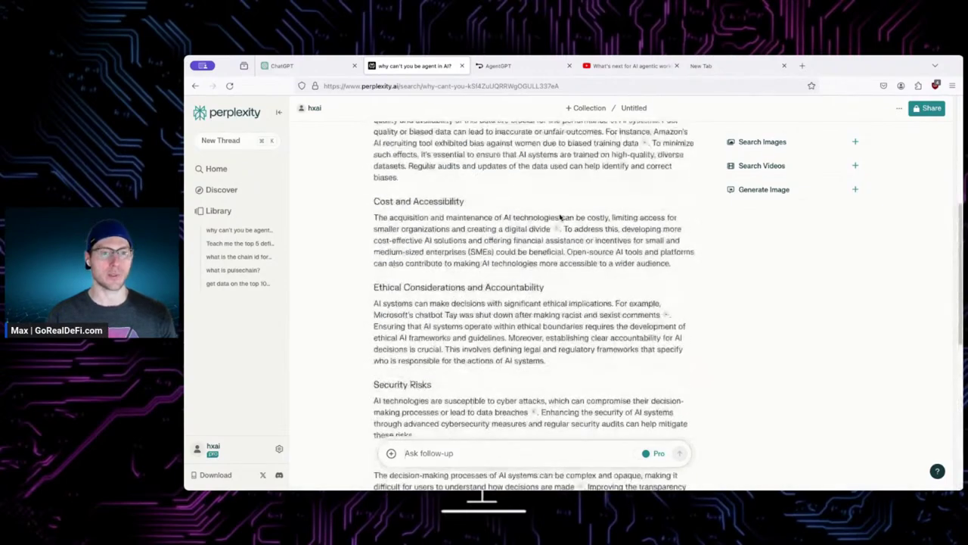
Step: Switch to the open AgentGPT page
left_click(523, 66)
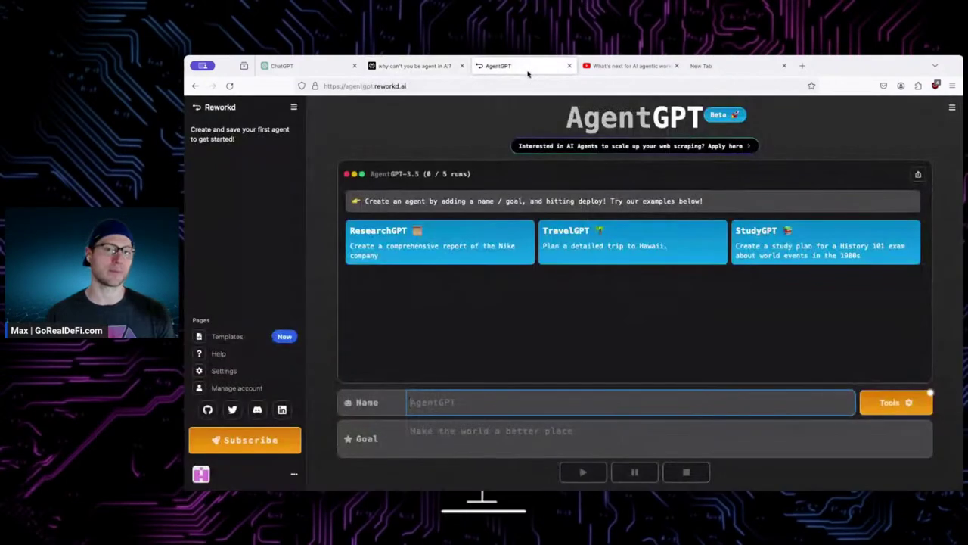
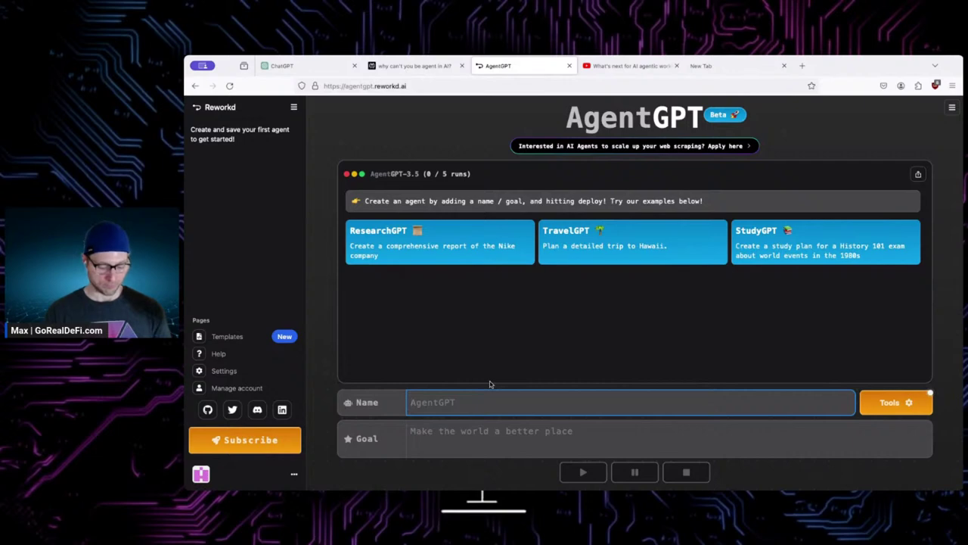
type("Tell me ev")
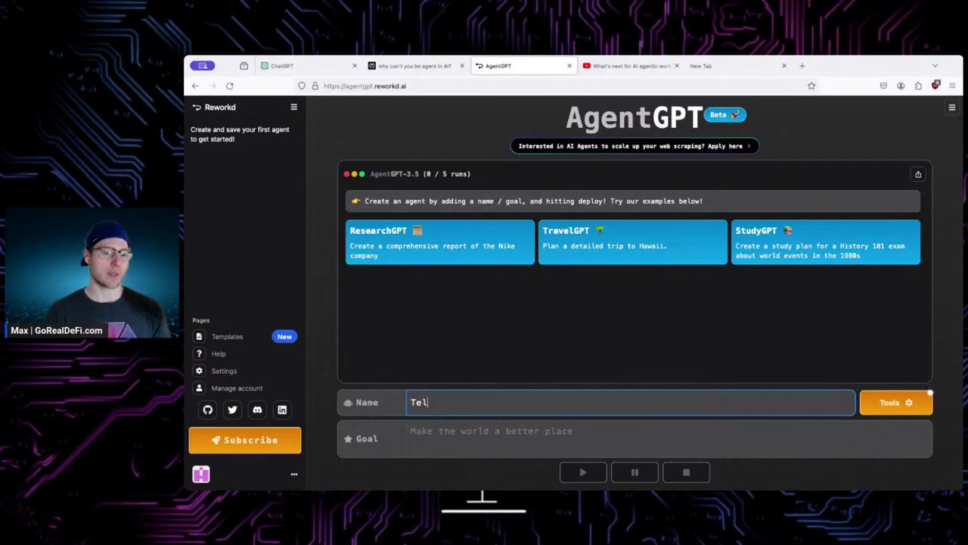
key("BackSpace")
key("BackSpace")
key("BackSpace")
key("BackSpace")
key("BackSpace")
key("BackSpace")
key("BackSpace")
key("BackSpace")
key("BackSpace")
key("BackSpace")
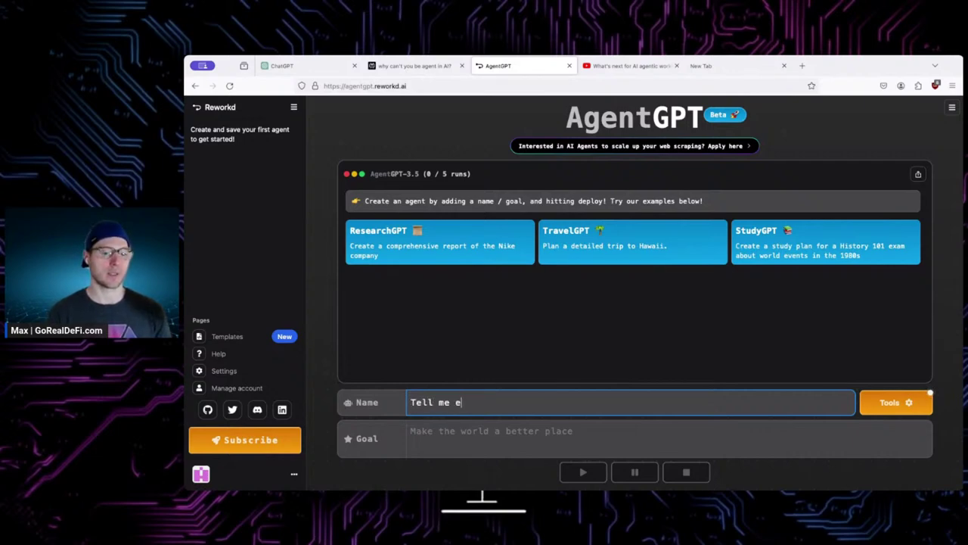
type("PulseX")
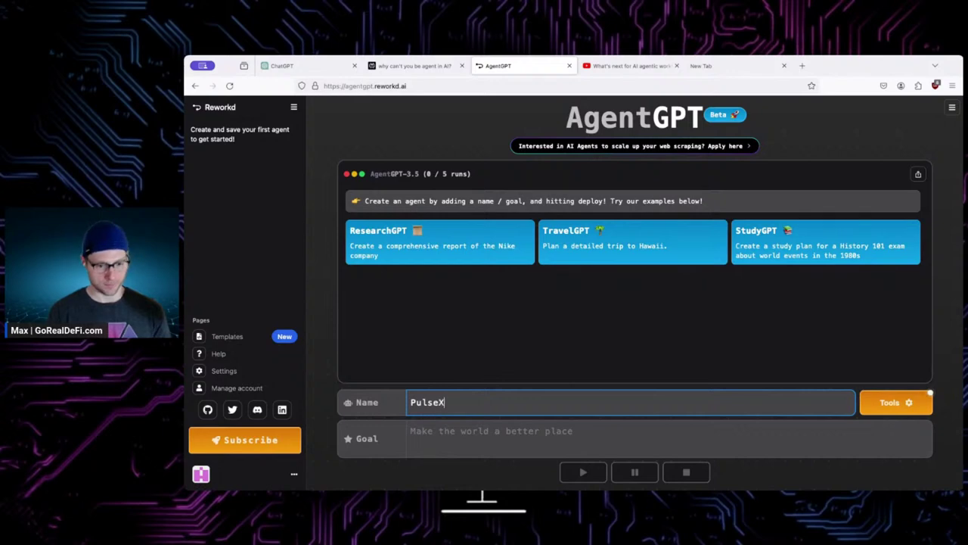
key("Tab")
Step: Name the agent "HEX" and set its goal to "Tell me everything you know about HEX crypto"
double_click(459, 406)
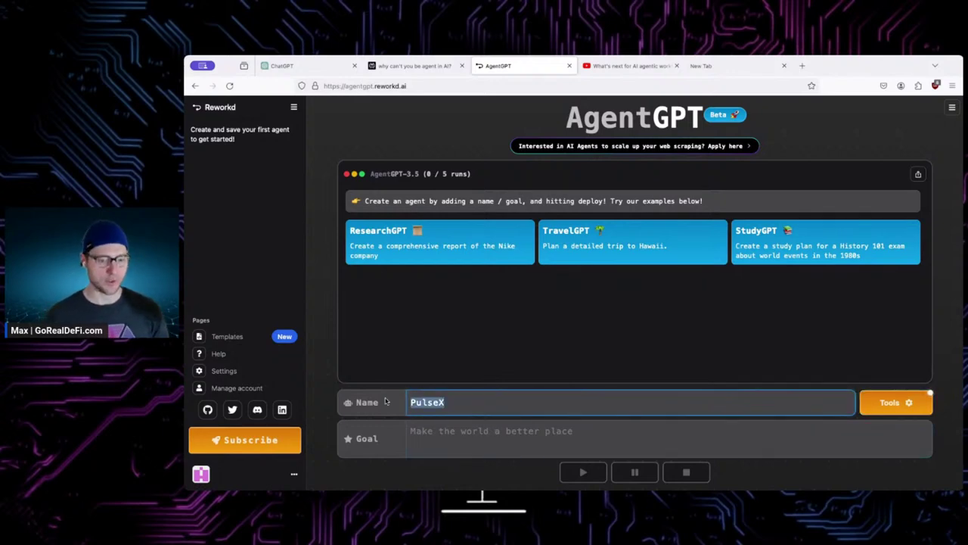
type("HEX")
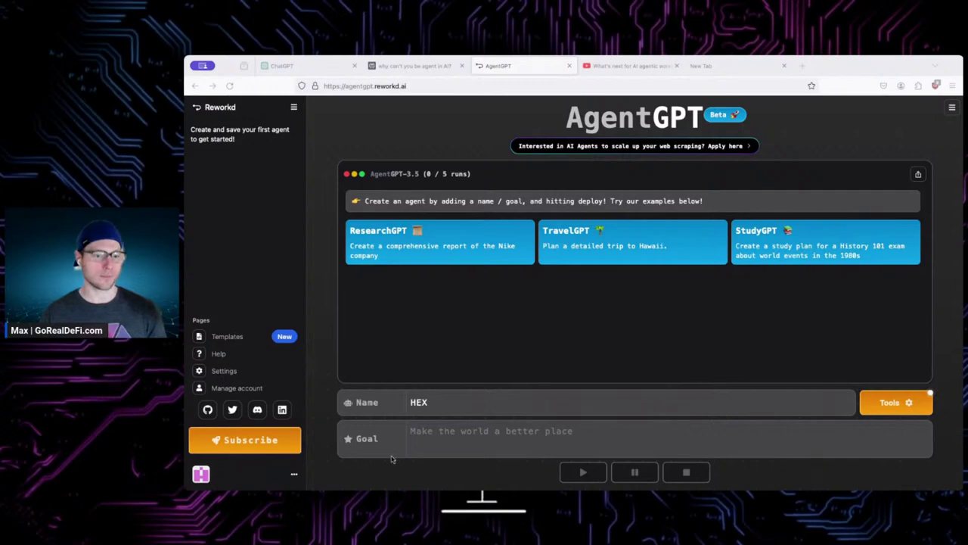
left_click(430, 430)
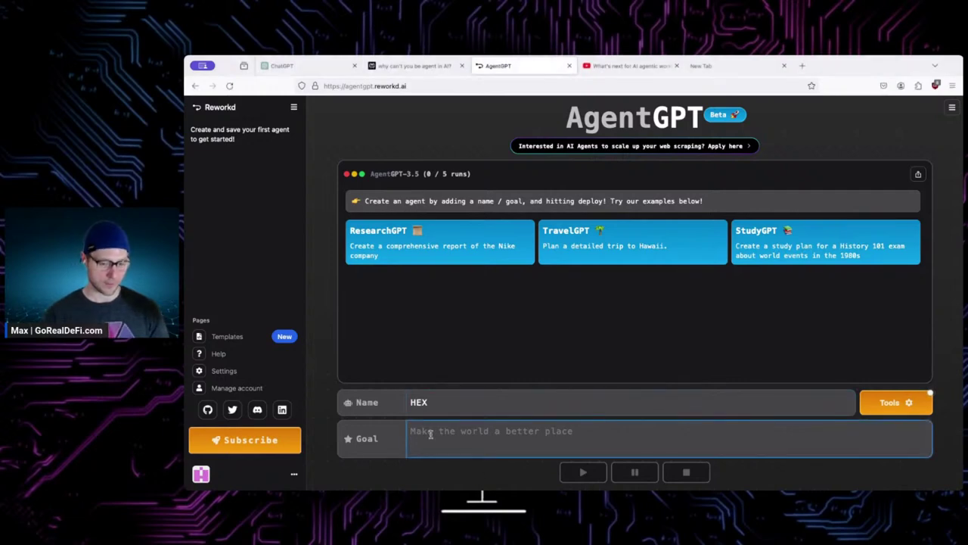
type("Tell ")
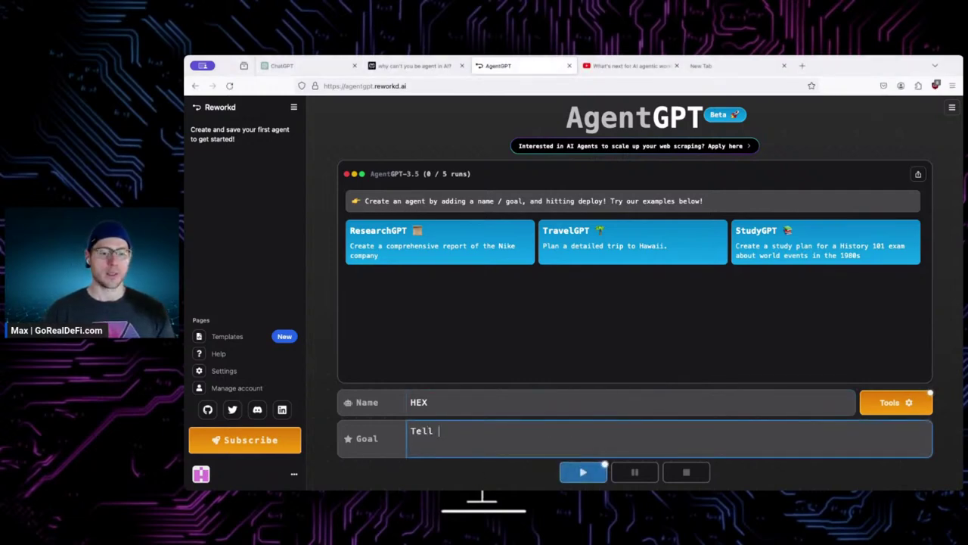
type("me everything you no")
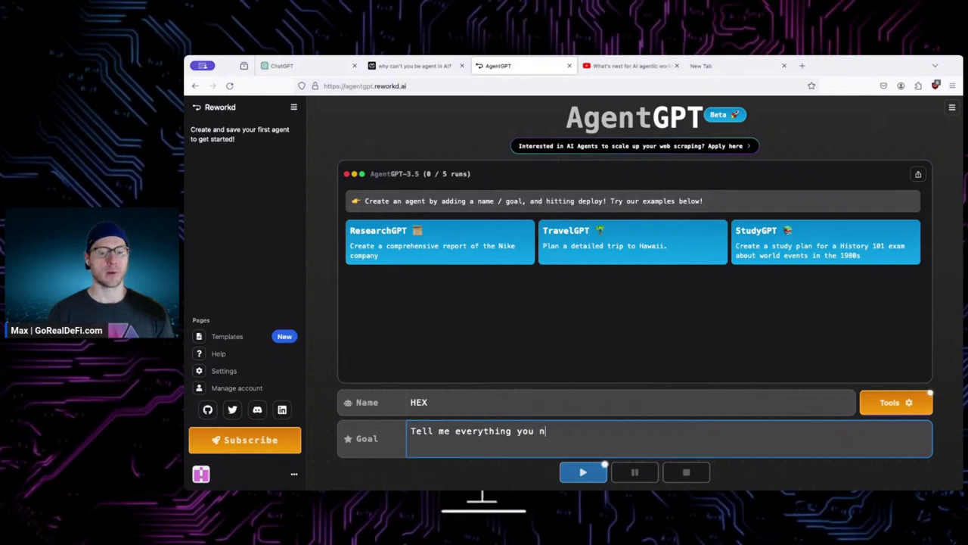
key("BackSpace")
key("BackSpace")
type("know about hEX")
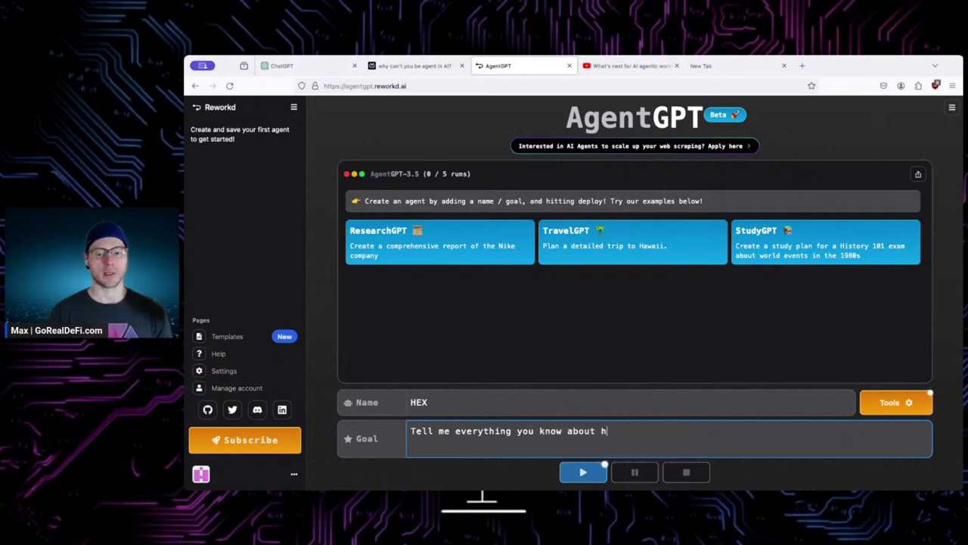
key("BackSpace")
key("BackSpace")
key("BackSpace")
type("HE")
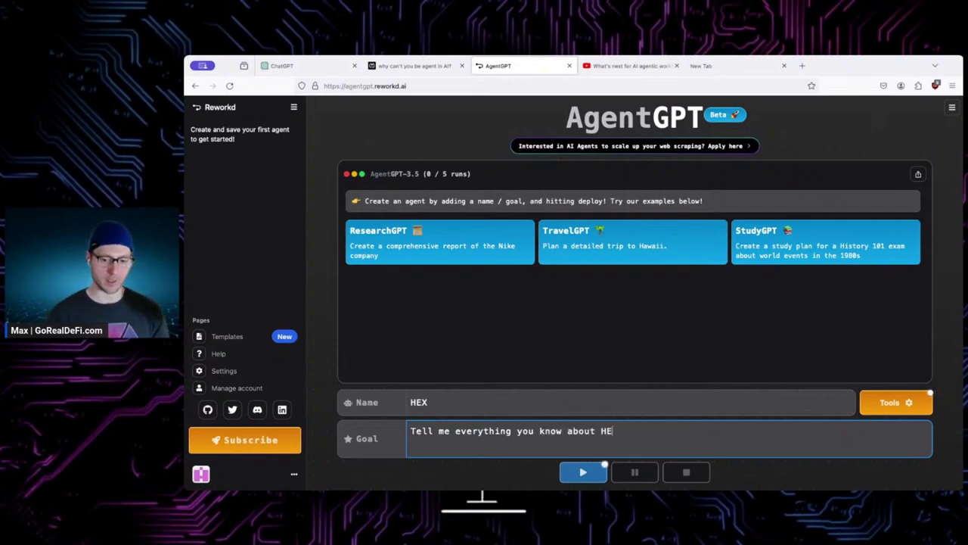
type("X crypto")
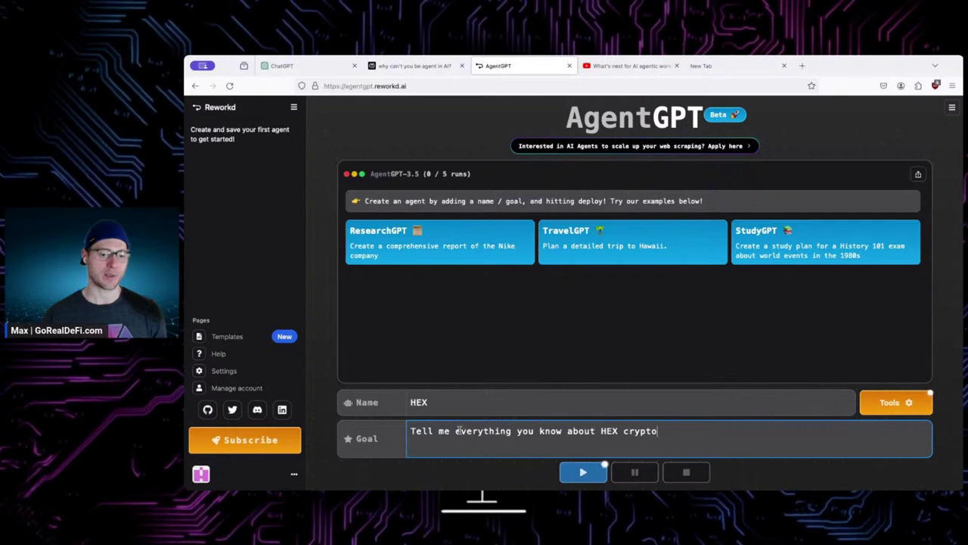
Step: Replace the opening words "Tell me" of the agent's goal with "Produce deliverable with", keeping the rest of the goal
left_click_drag(458, 429, 394, 432)
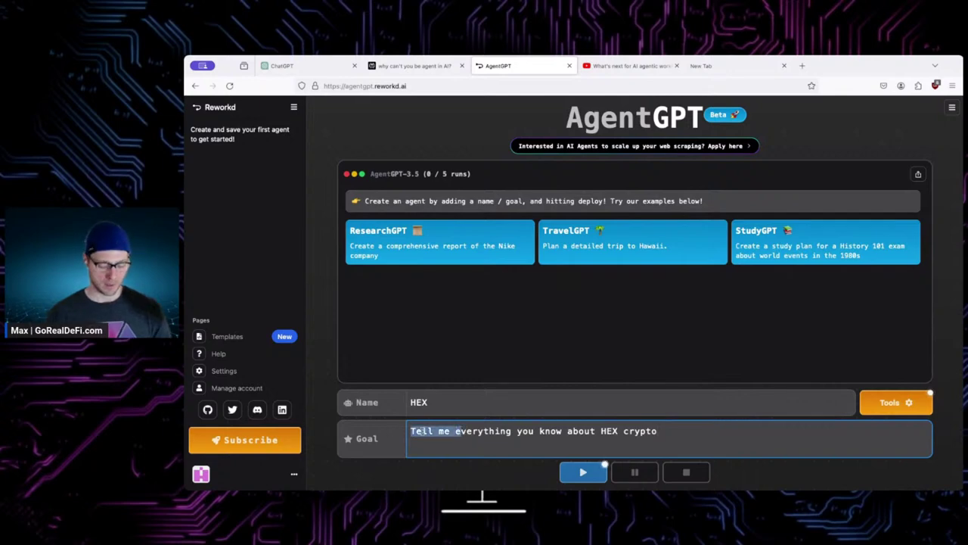
type("P")
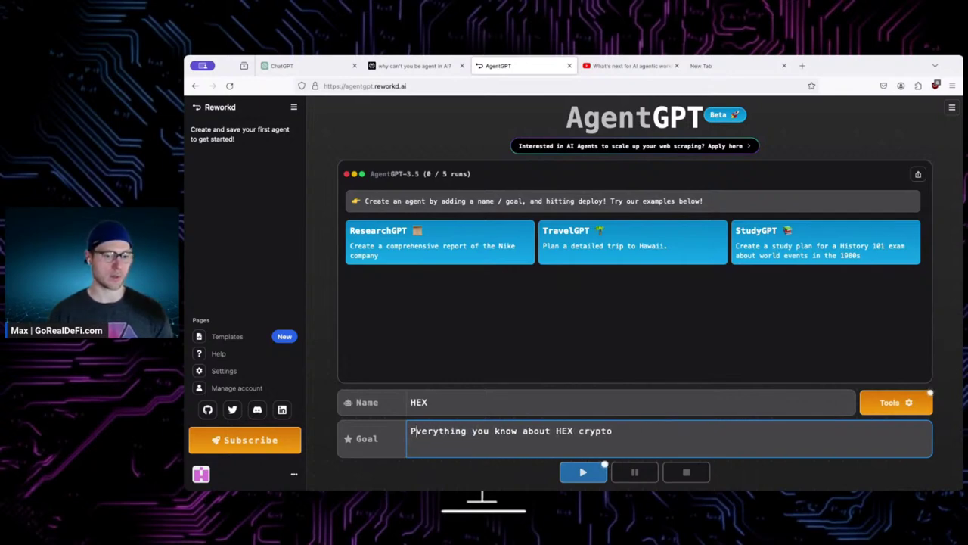
type("roduce deliverab")
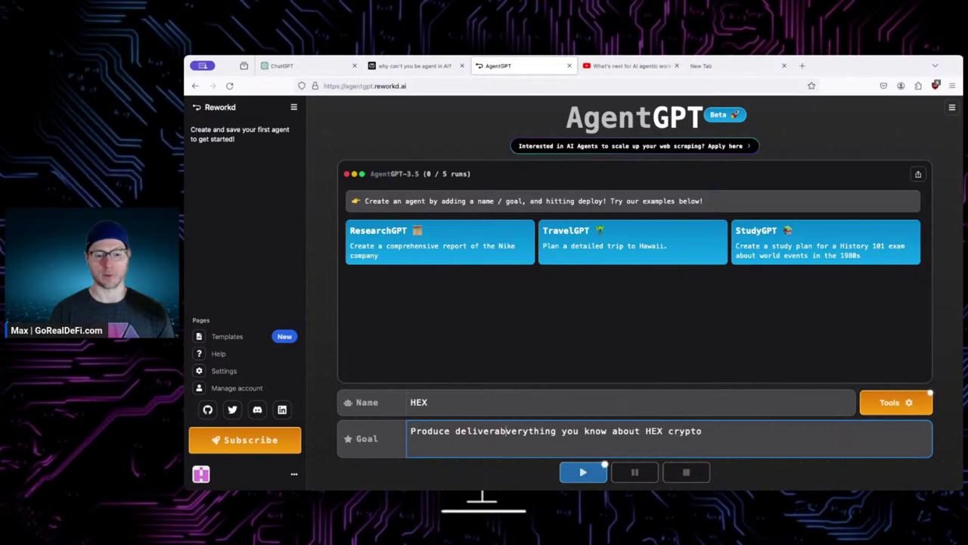
type("le wih")
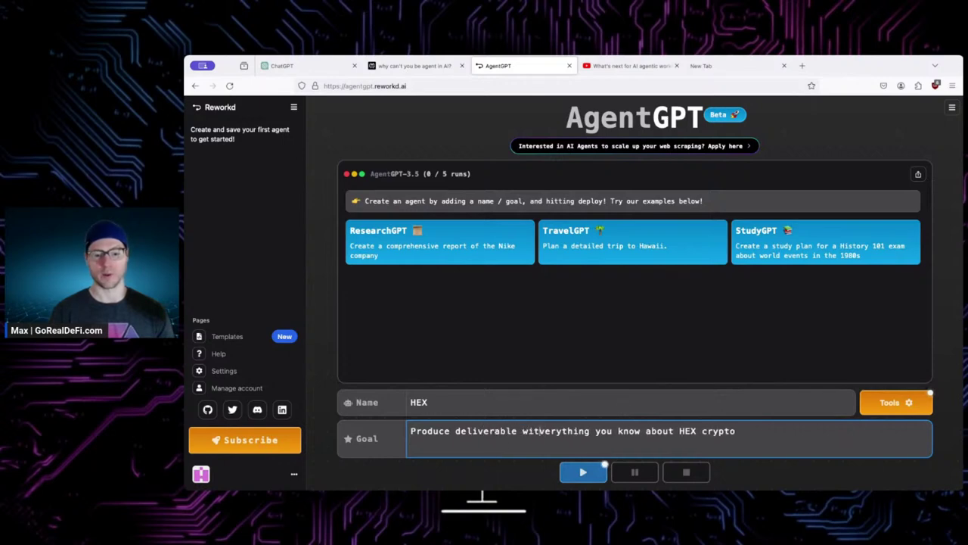
key("BackSpace")
type("th e")
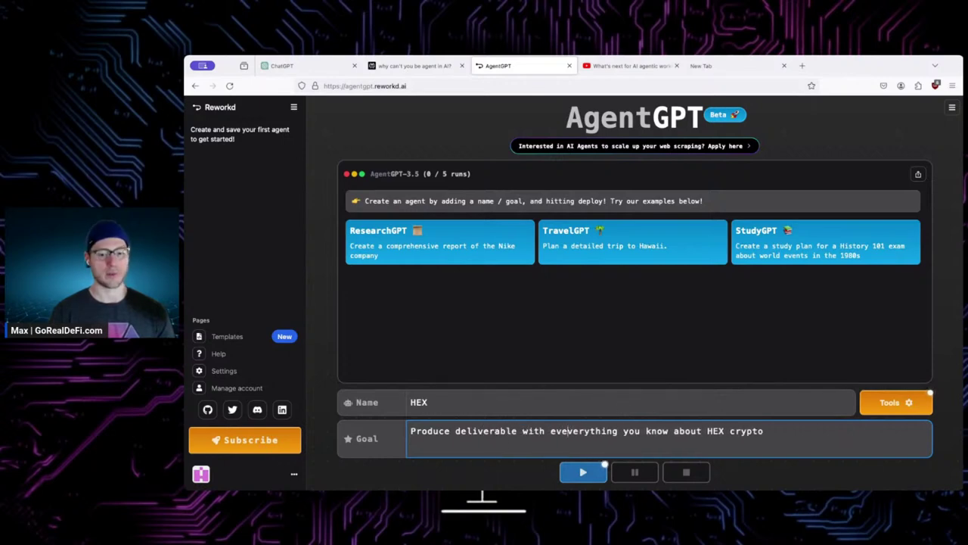
Step: Change "know" to "can find" in the agent's goal and deploy the HEX agent
double_click(646, 431)
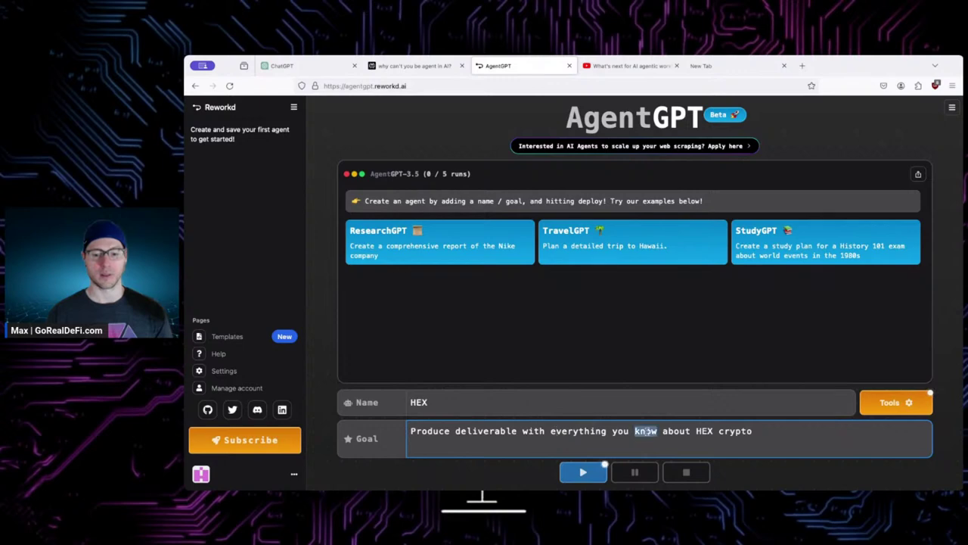
key("BackSpace")
type("can c")
key("BackSpace")
type("find")
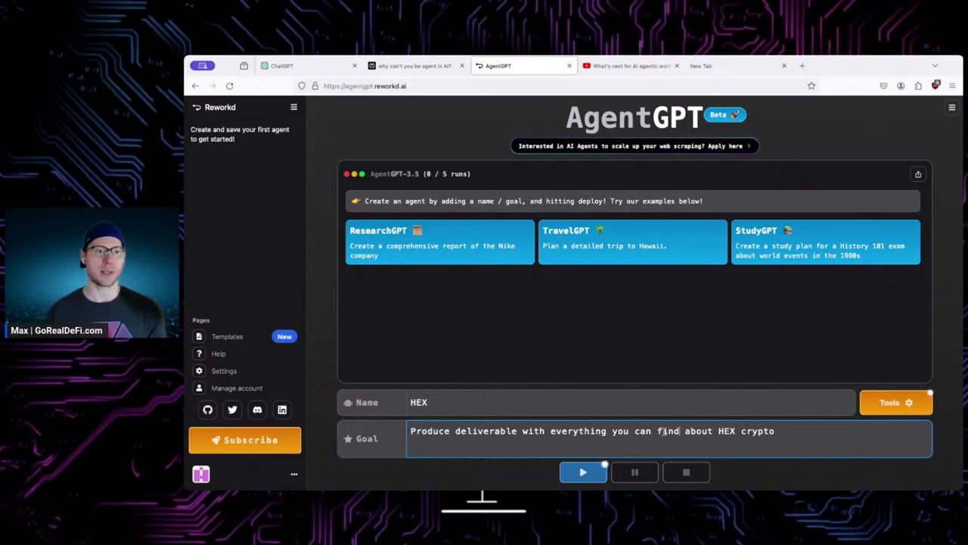
left_click(583, 473)
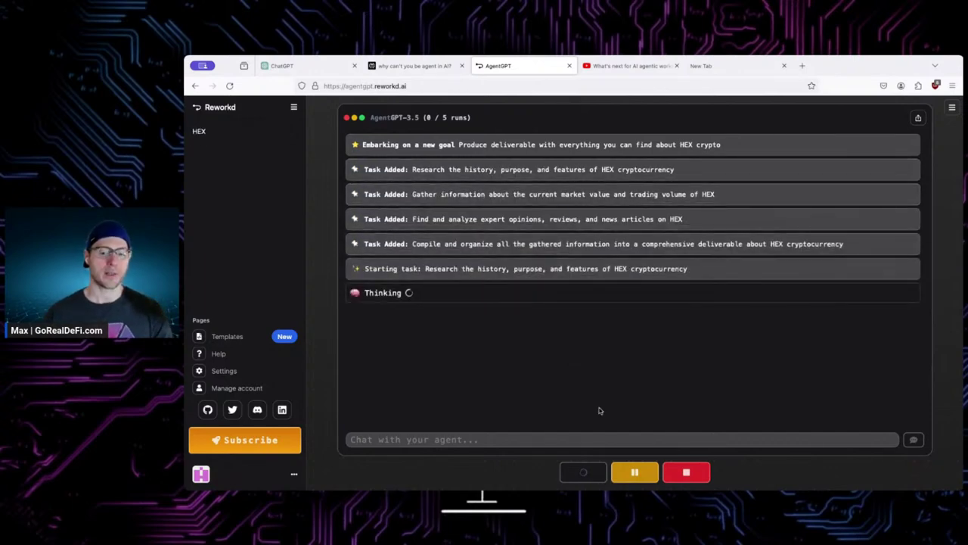
Step: Pause the agent to read its findings on HEX's history, purpose and features, and resume it to follow the remaining tasks
left_click(640, 471)
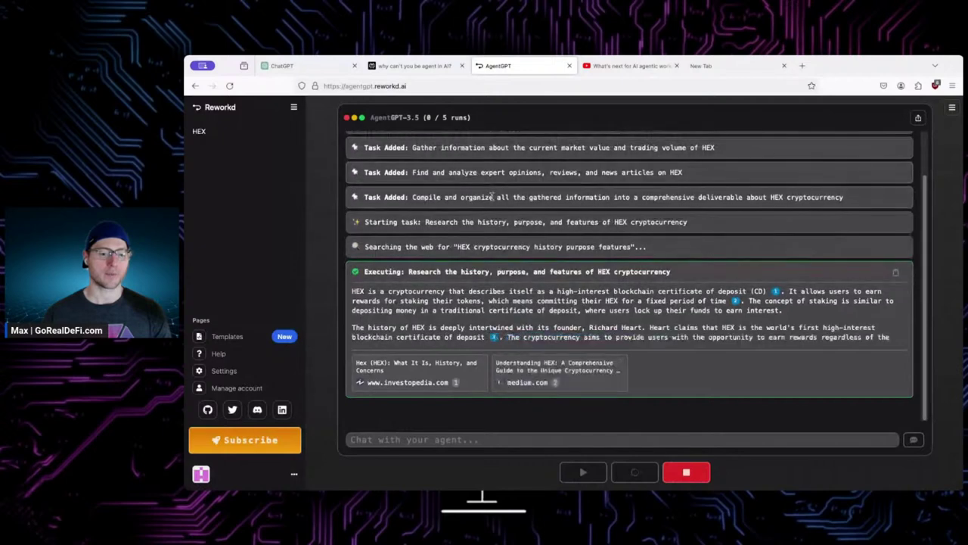
scroll(500, 202, "up", 2)
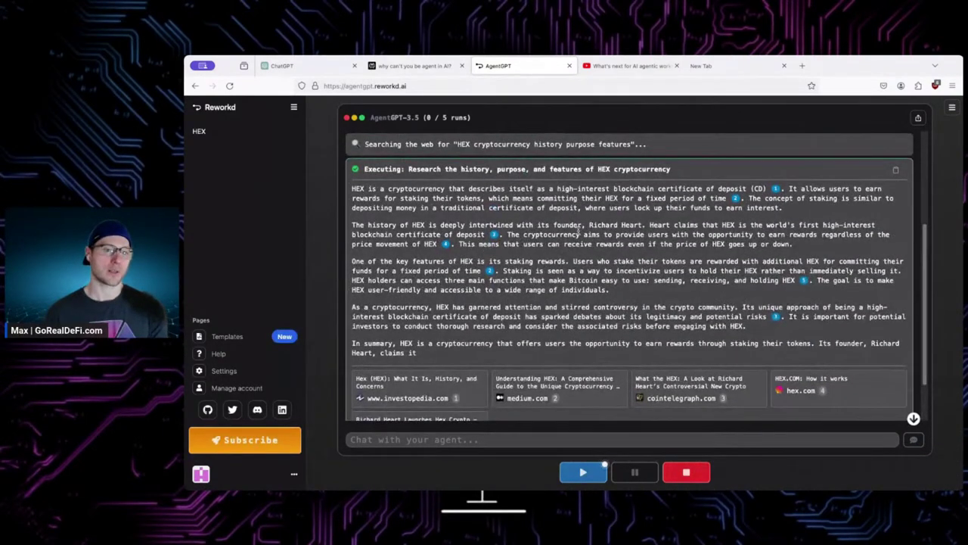
scroll(500, 182, "up", 1)
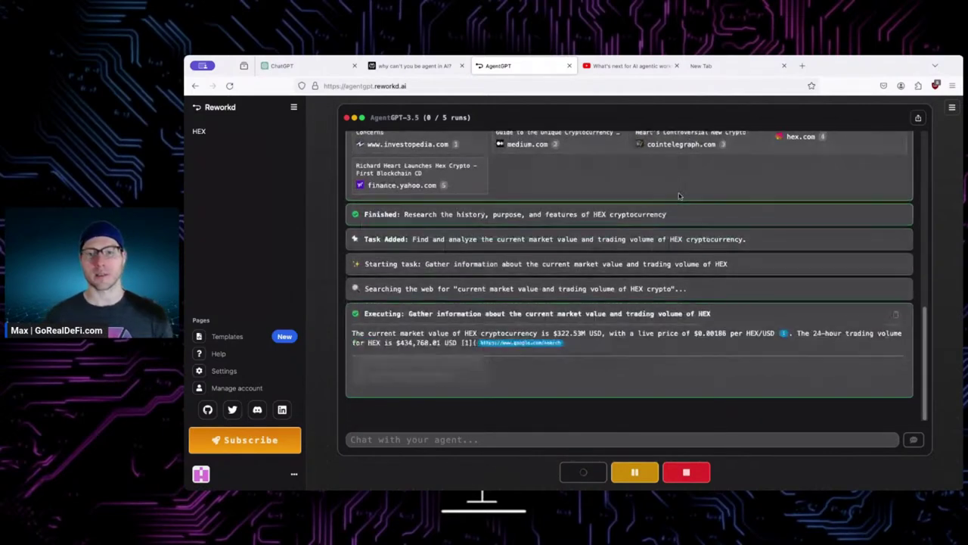
scroll(717, 197, "up", 1)
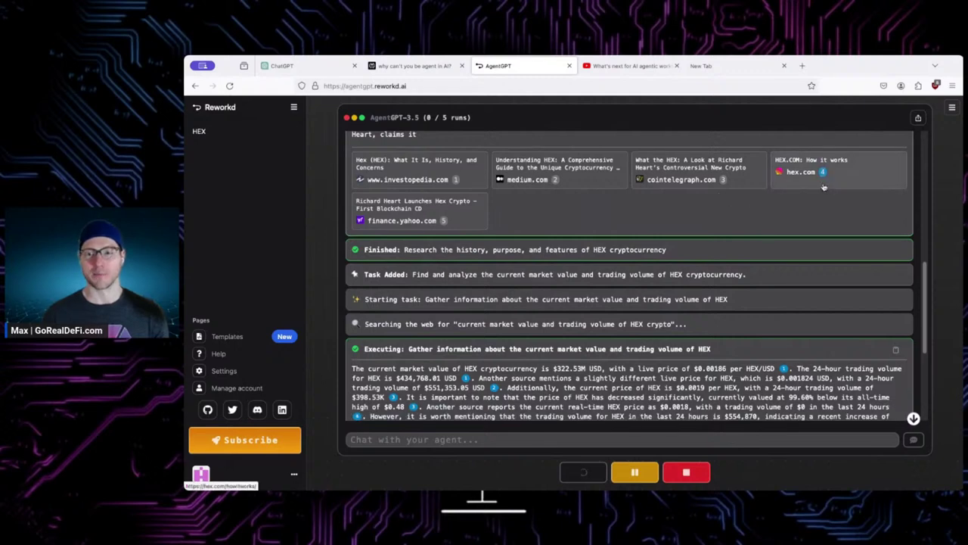
scroll(825, 227, "down", 5)
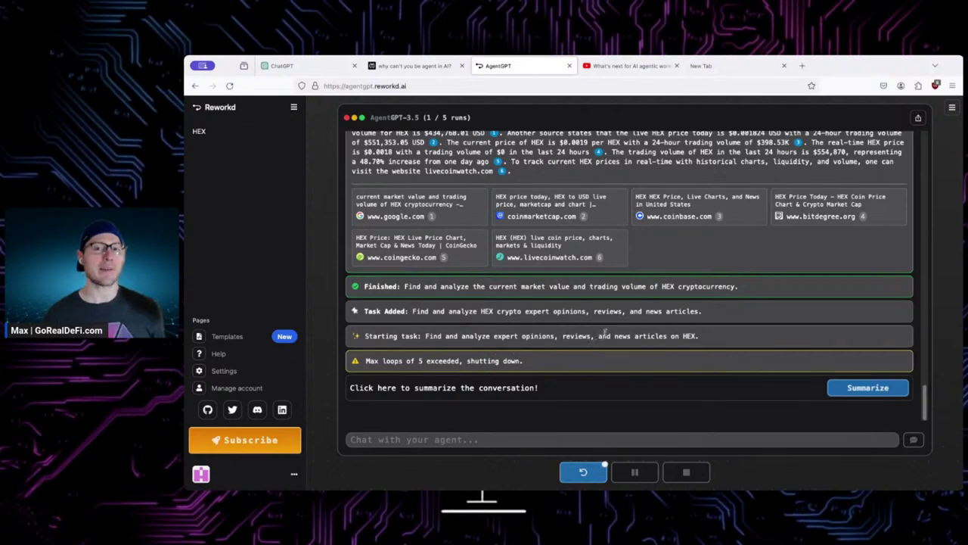
Step: Review the agent's finished market-value and deliverable tasks, and have it summarize the conversation
scroll(605, 333, "up", 2)
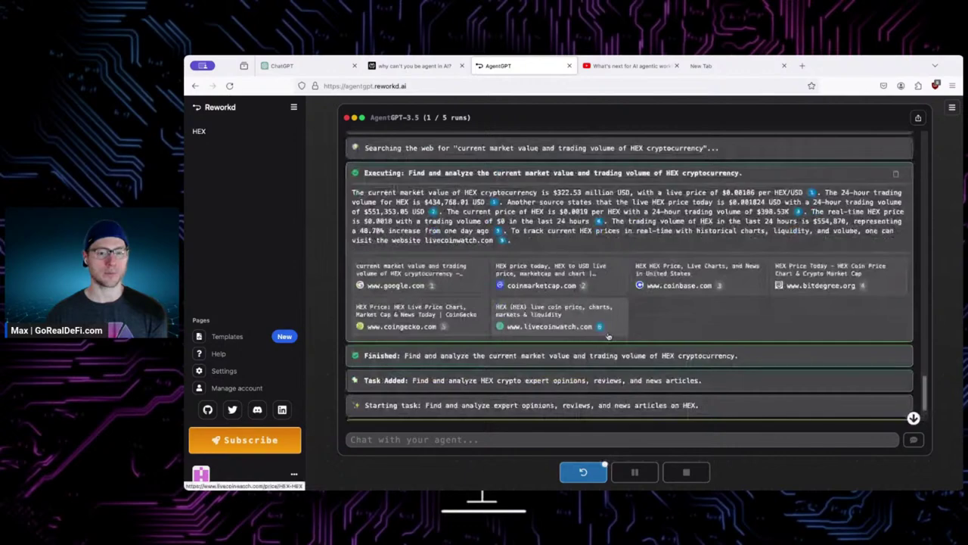
scroll(638, 333, "up", 4)
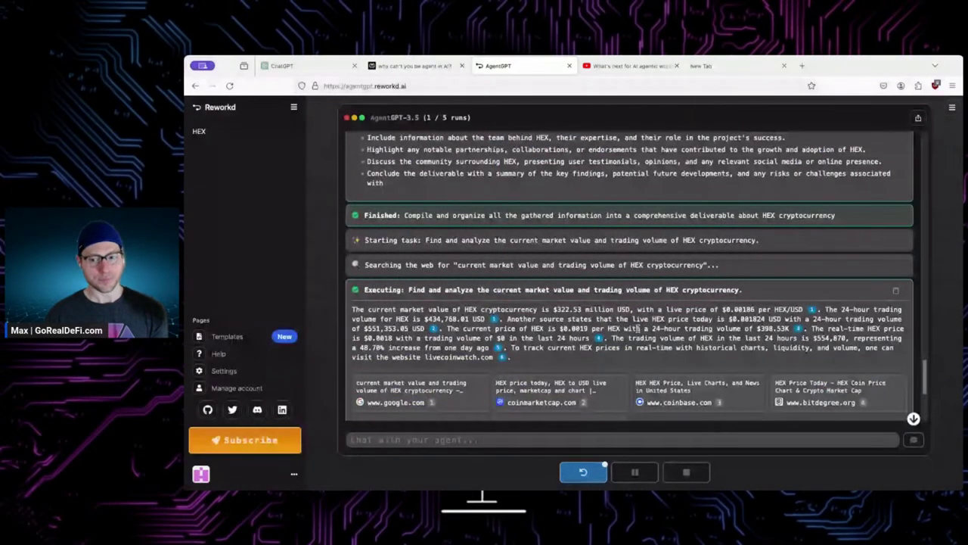
scroll(638, 328, "up", 5)
scroll(637, 328, "up", 3)
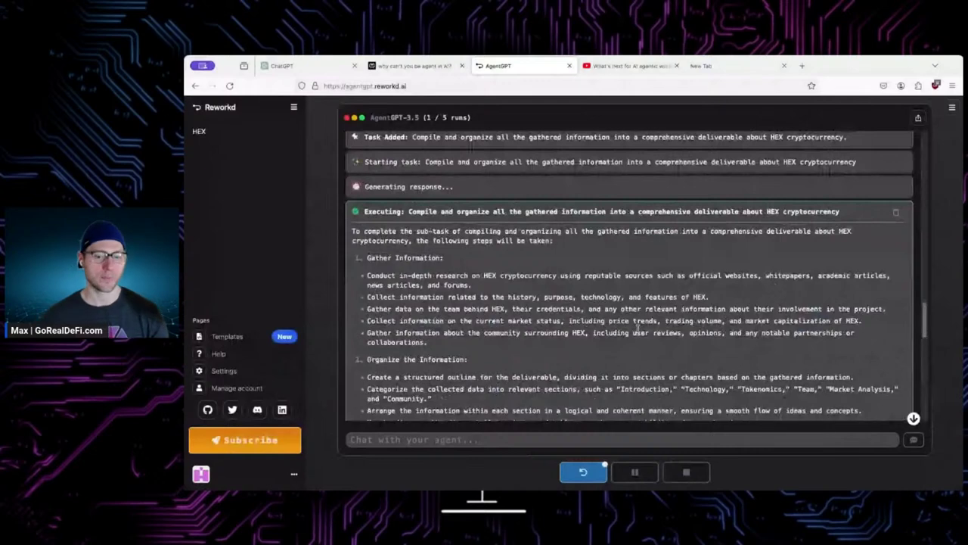
scroll(880, 395, "down", 15)
left_click(880, 391)
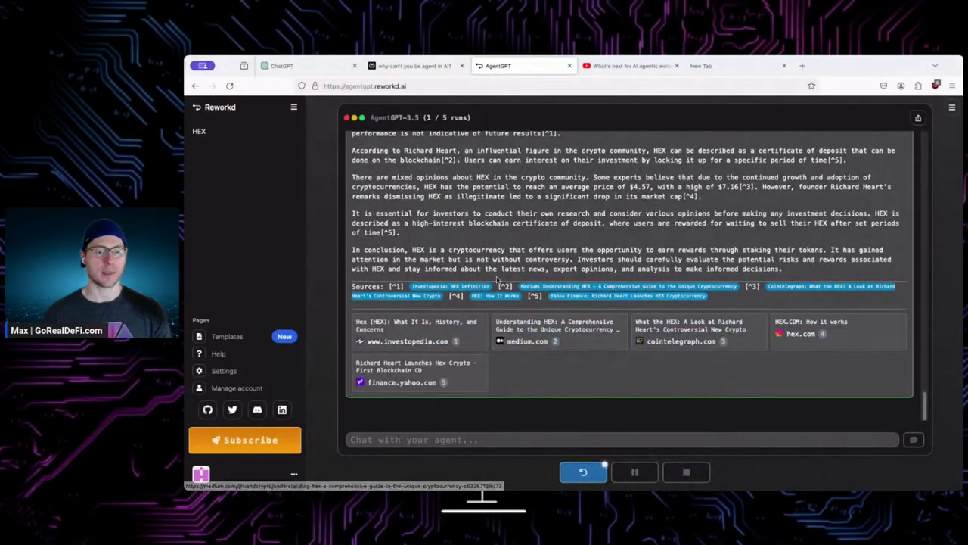
Step: Read through the generated HEX cryptocurrency overview, from its heading to the sources at the end
scroll(503, 272, "up", 2)
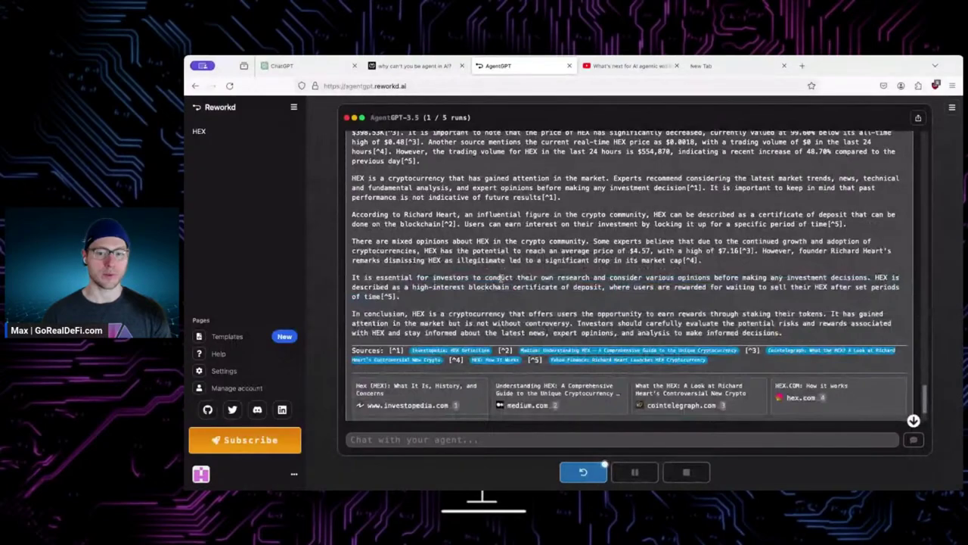
scroll(544, 266, "up", 3)
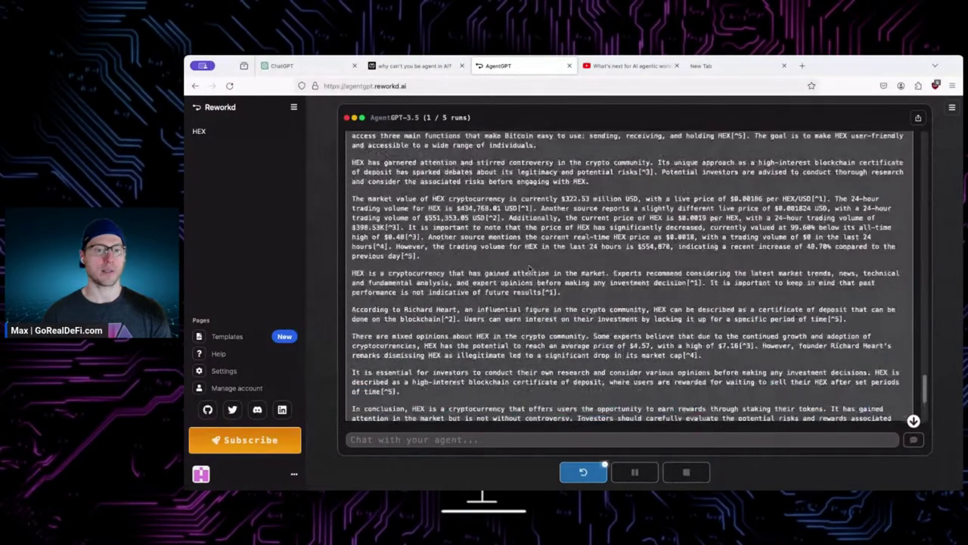
scroll(589, 265, "up", 3)
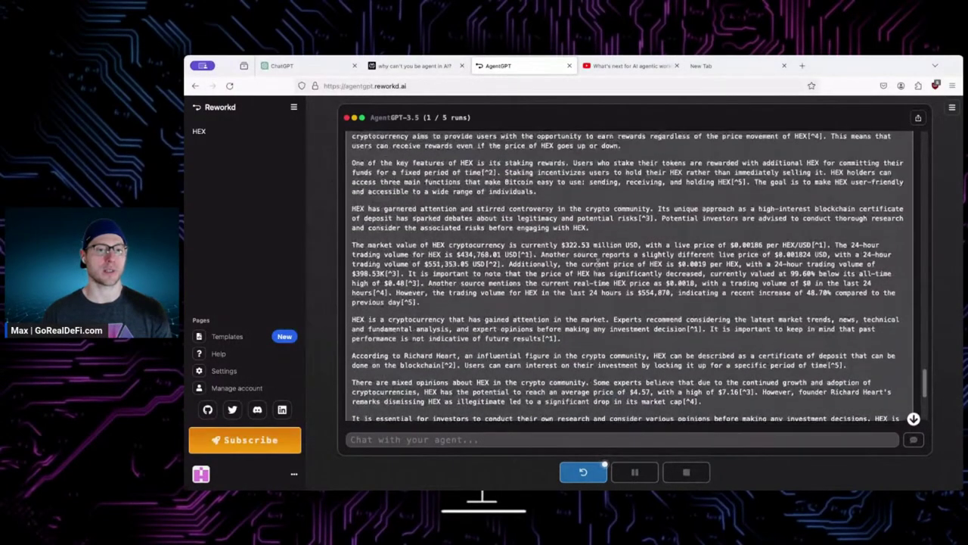
scroll(598, 265, "up", 3)
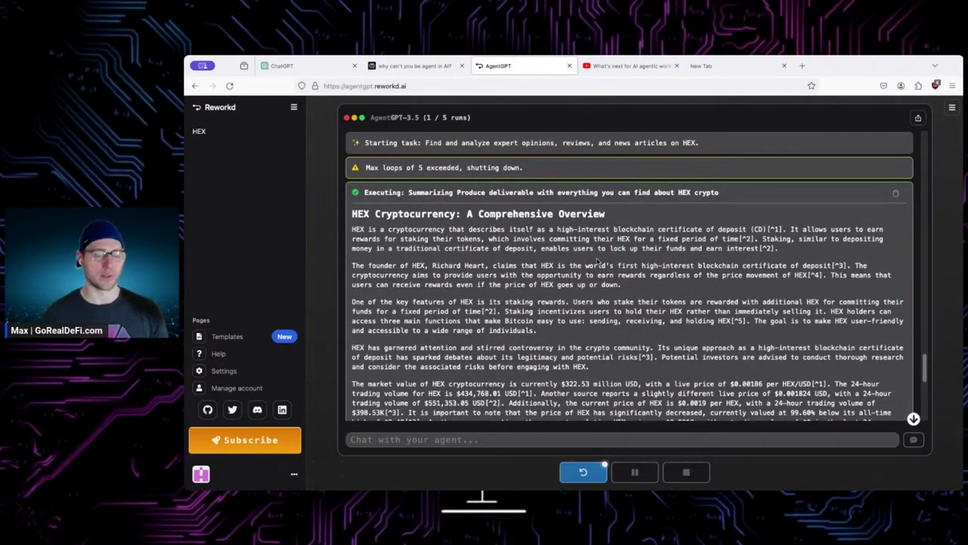
scroll(598, 263, "down", 10)
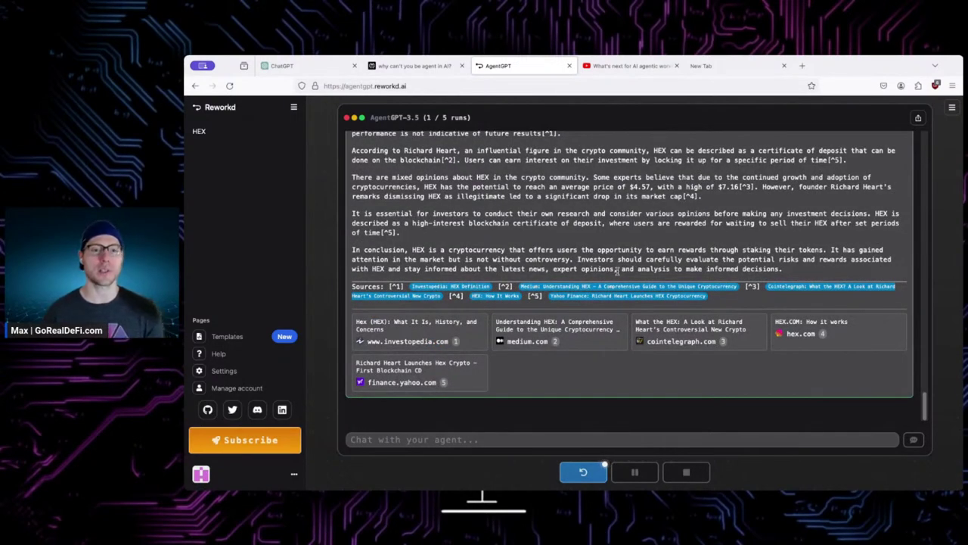
left_click(328, 73)
scroll(627, 394, "down", 3)
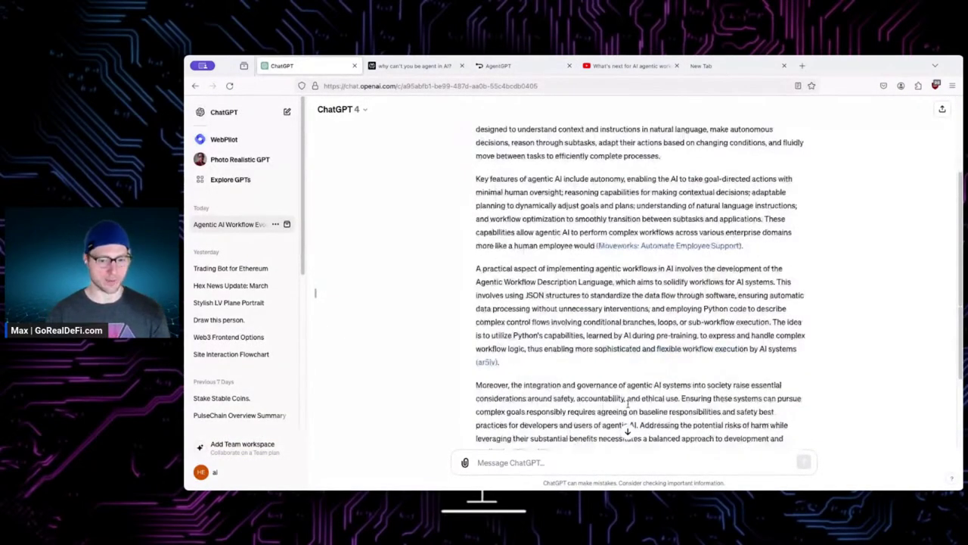
scroll(627, 405, "down", 2)
type("what is hex crypto")
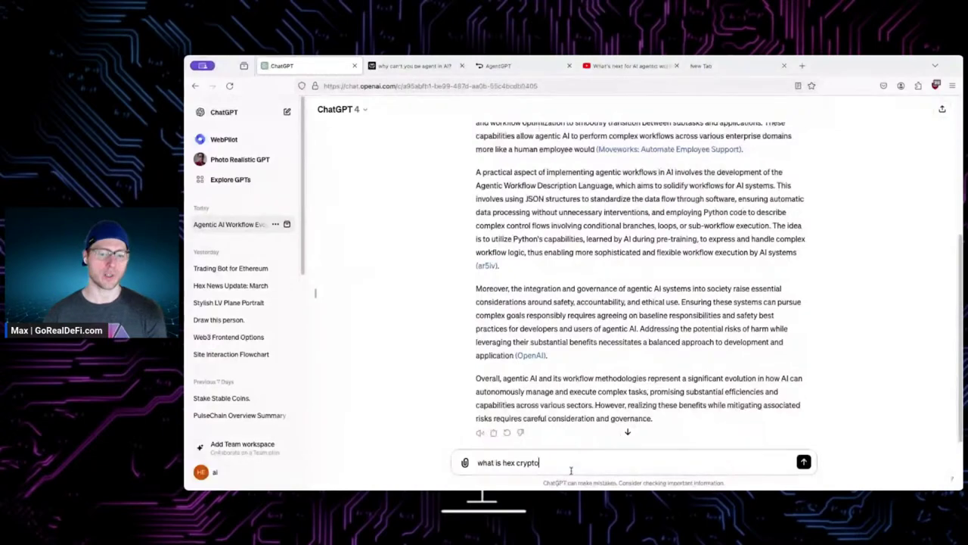
left_click_drag(542, 462, 438, 455)
key("BackSpace")
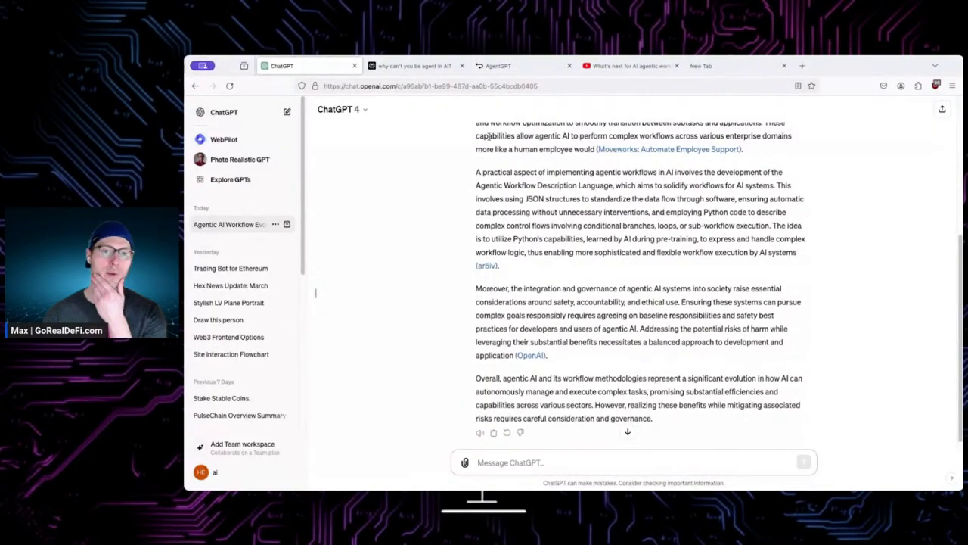
Step: Switch to AgentGPT and copy the goal text "Produce deliverable with everything you can find about HEX crypto" from the start of the run
left_click(499, 68)
scroll(569, 190, "up", 10)
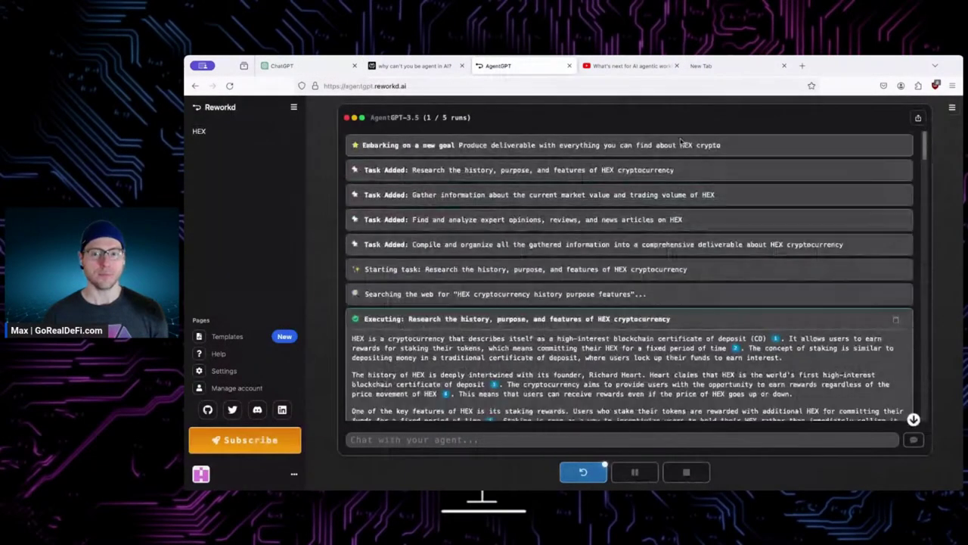
left_click_drag(723, 145, 459, 147)
key("ctrl+c")
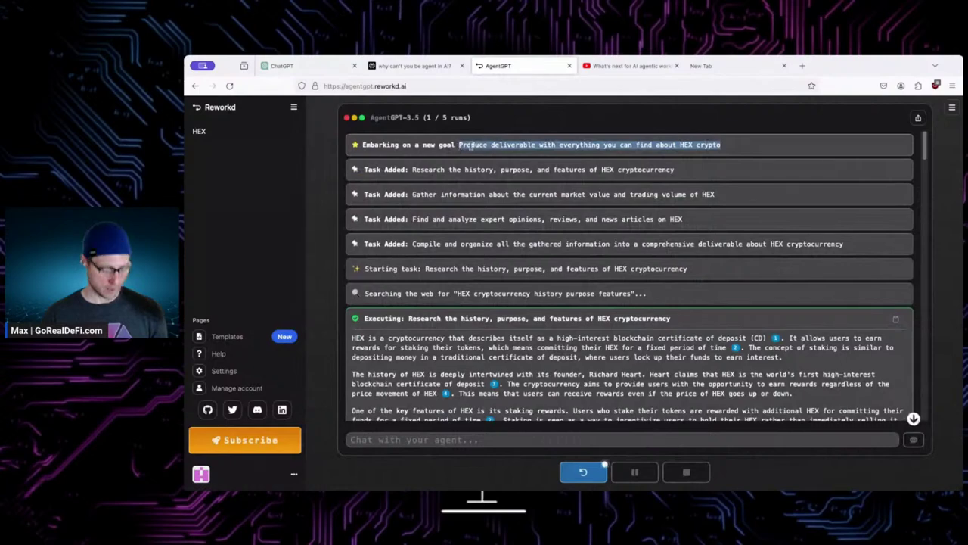
scroll(551, 215, "down", 3)
scroll(551, 214, "down", 5)
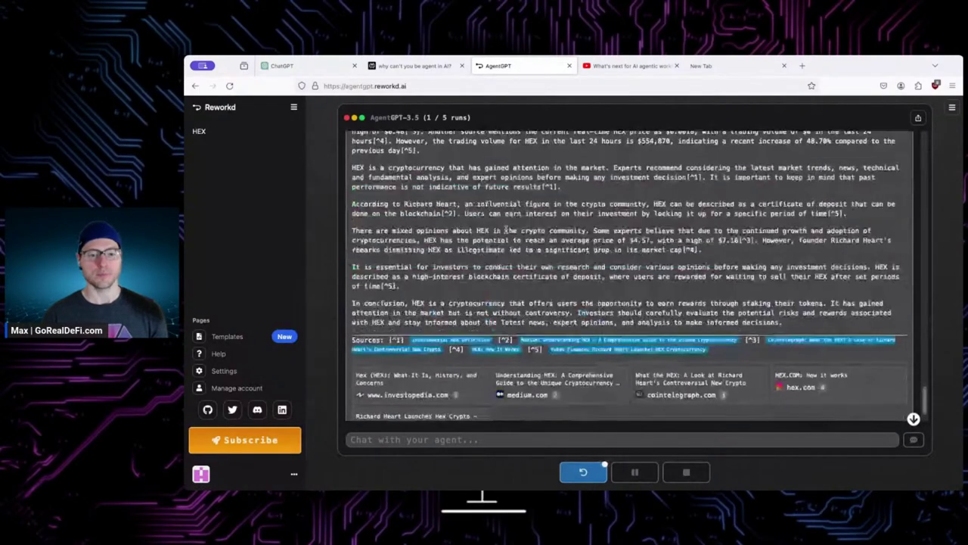
Step: Switch to ChatGPT and submit the copied prompt "Produce deliverable with everything you can find about HEX crypto" in a new chat
left_click(281, 66)
key("ctrl+v")
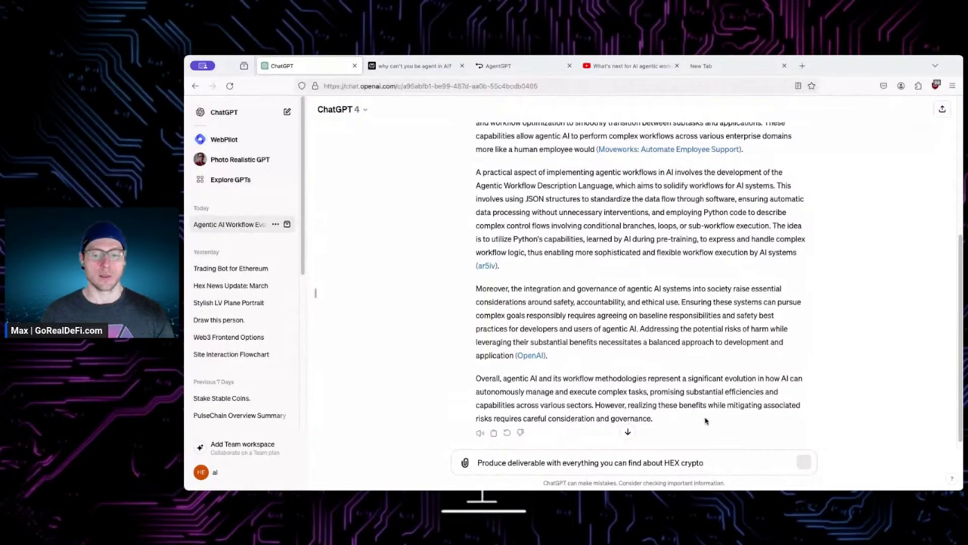
scroll(705, 421, "down", 2)
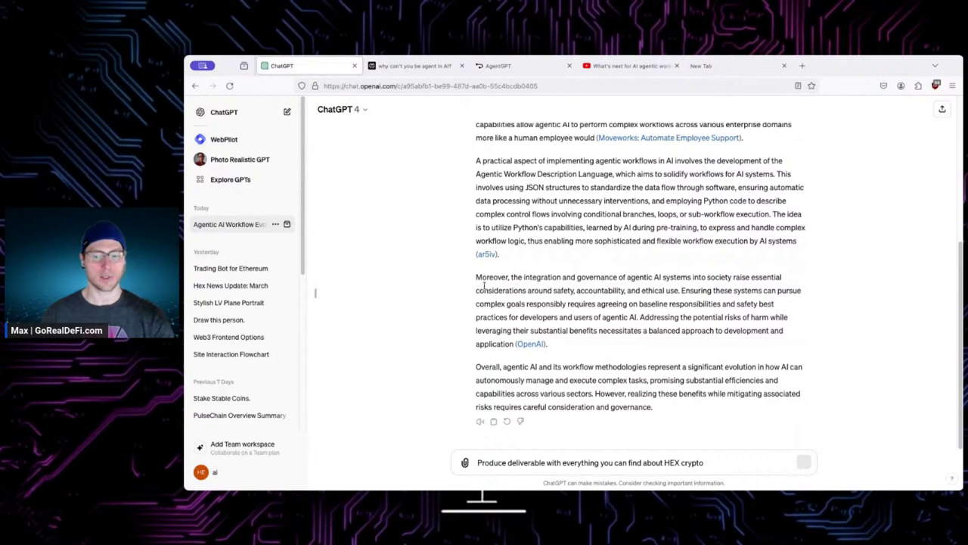
left_click(225, 112)
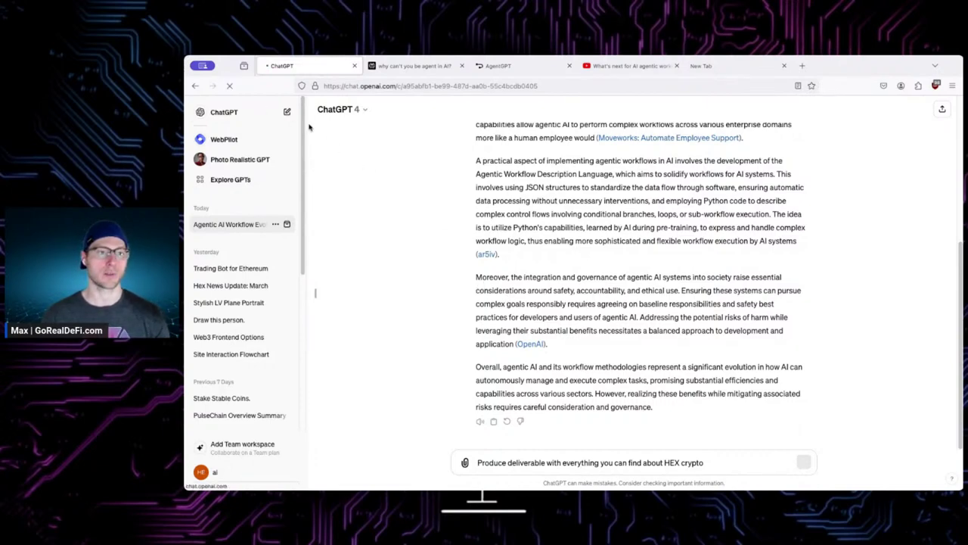
left_click(597, 458)
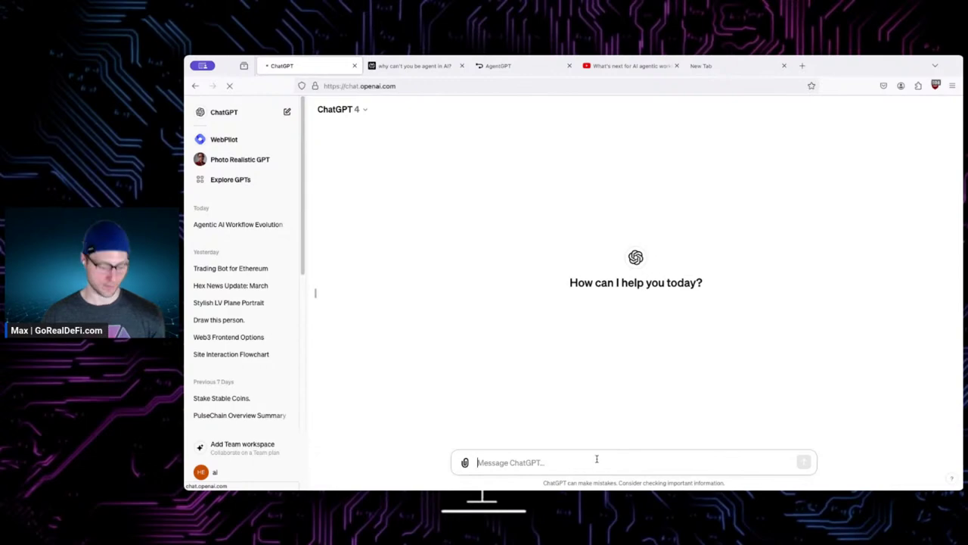
key("ctrl+v")
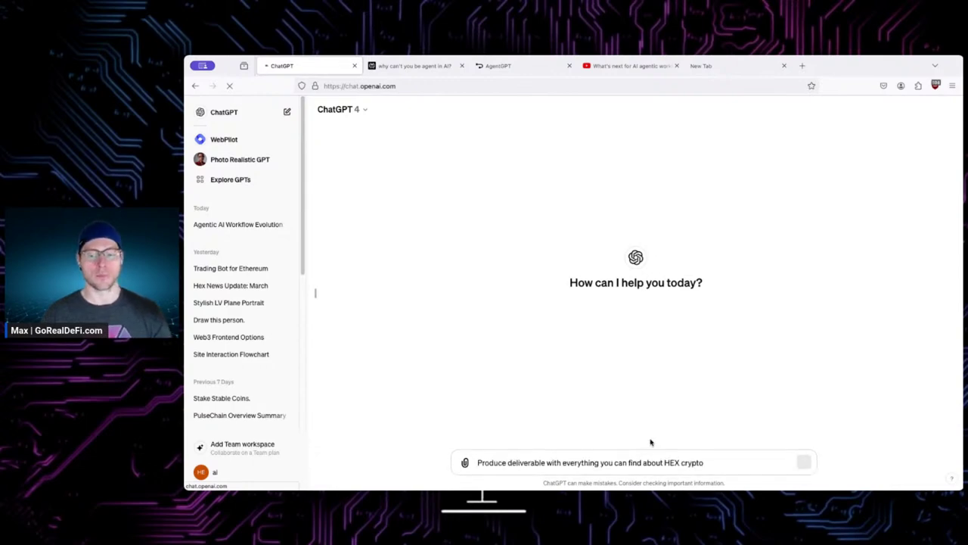
Step: Switch to Perplexity, submit the copied prompt "Produce deliverable with everything you can find about HEX crypto" in a new thread, and skip the clarifying questions
left_click(417, 65)
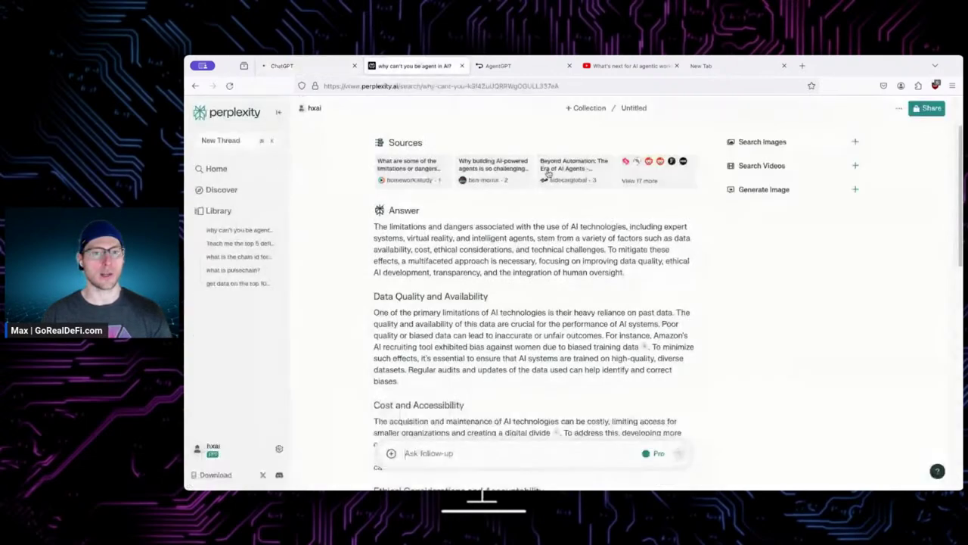
left_click(227, 141)
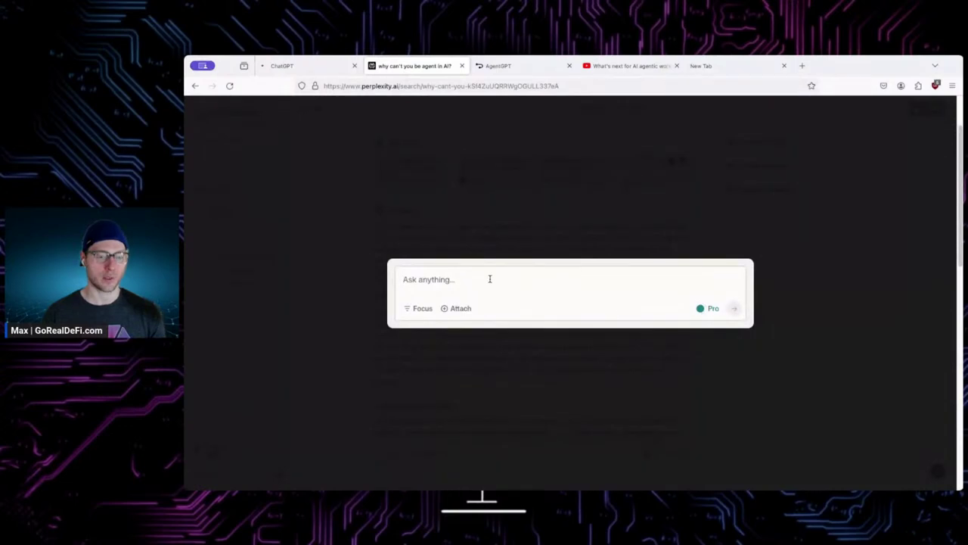
key("ctrl+v")
left_click(734, 308)
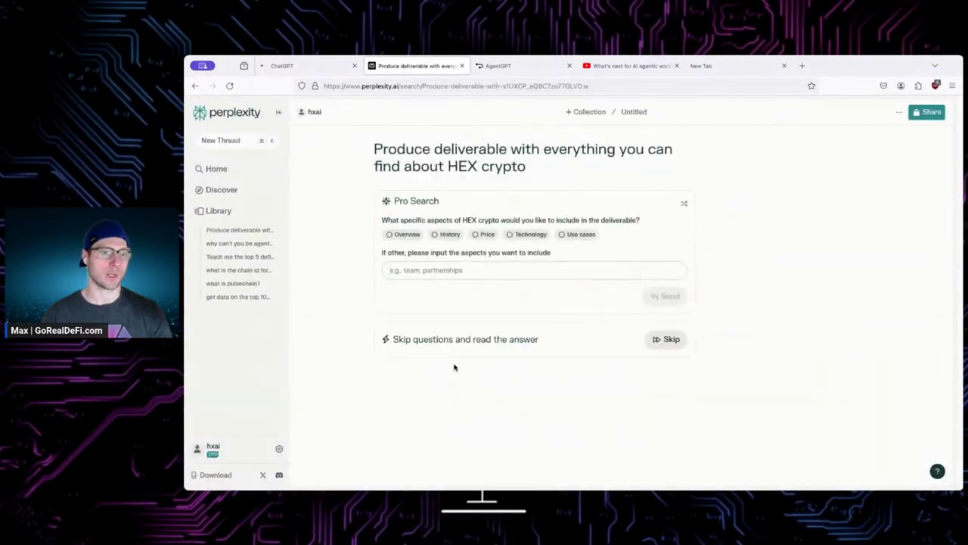
left_click(510, 71)
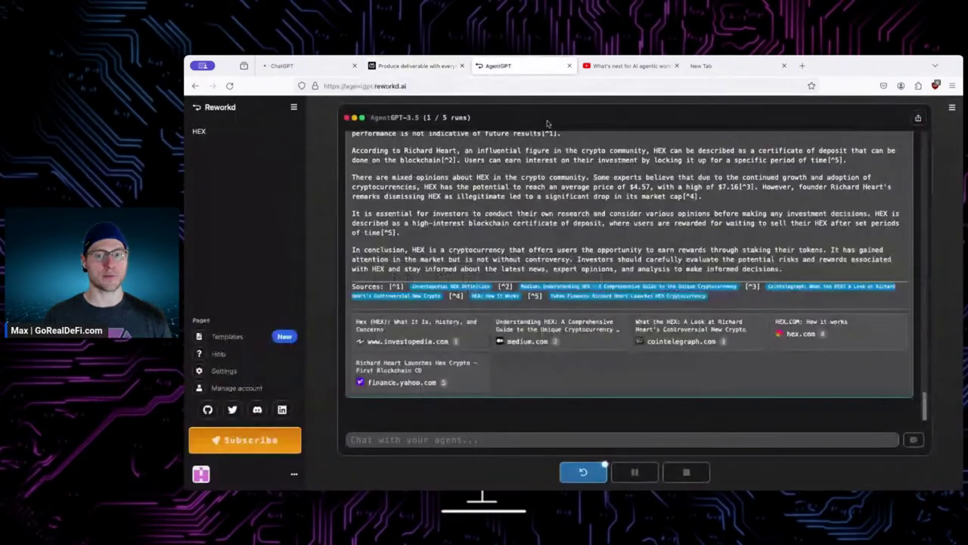
left_click(401, 67)
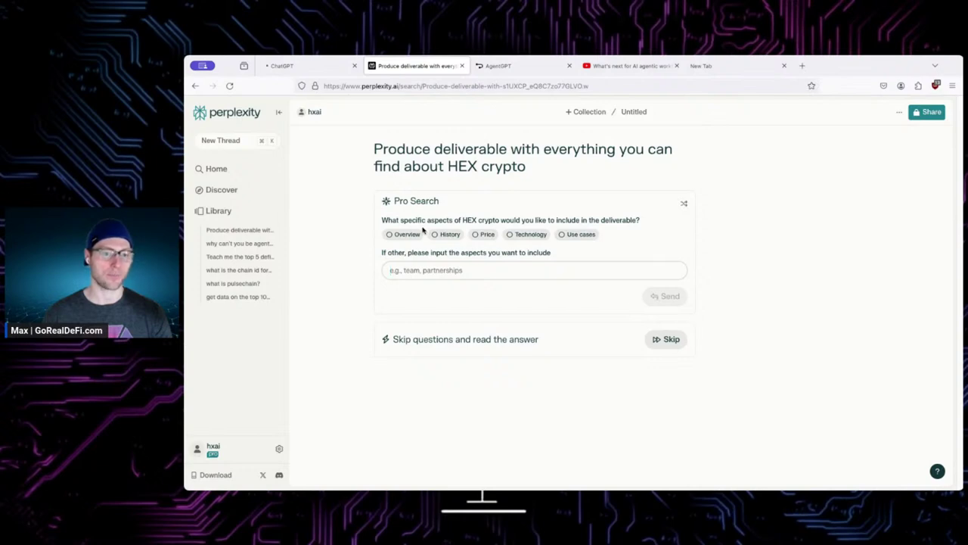
left_click(665, 339)
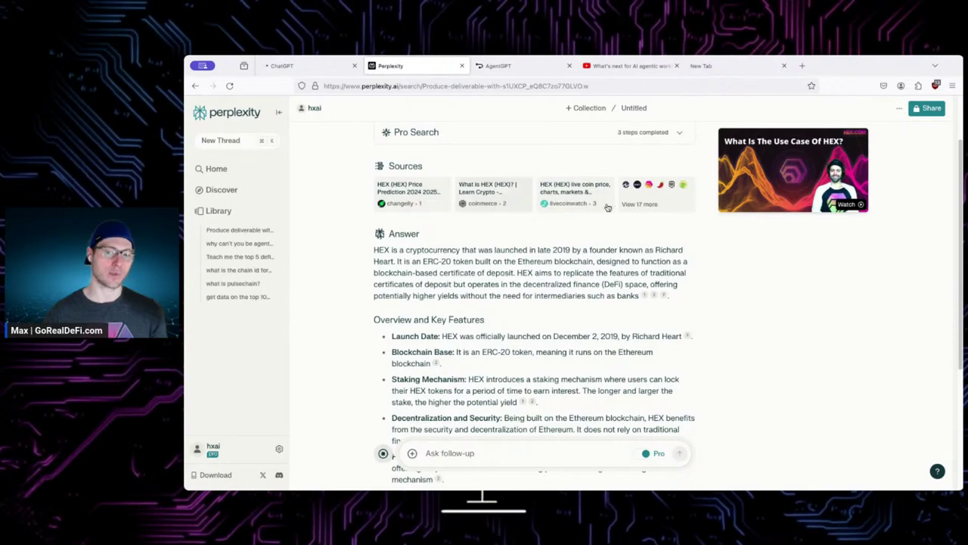
Step: Read Perplexity's HEX answer, from the introduction and key features to financial performance and criticisms
scroll(638, 253, "down", 3)
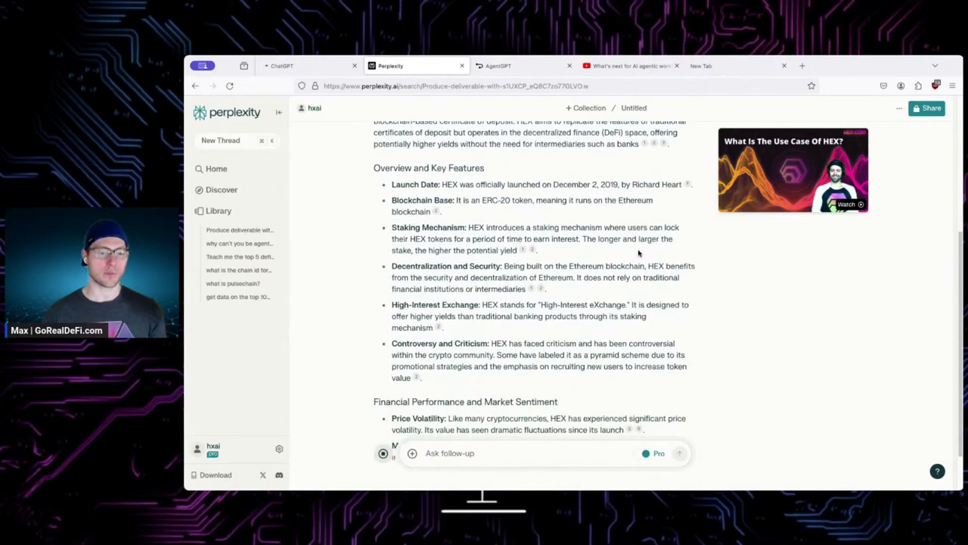
scroll(638, 252, "up", 1)
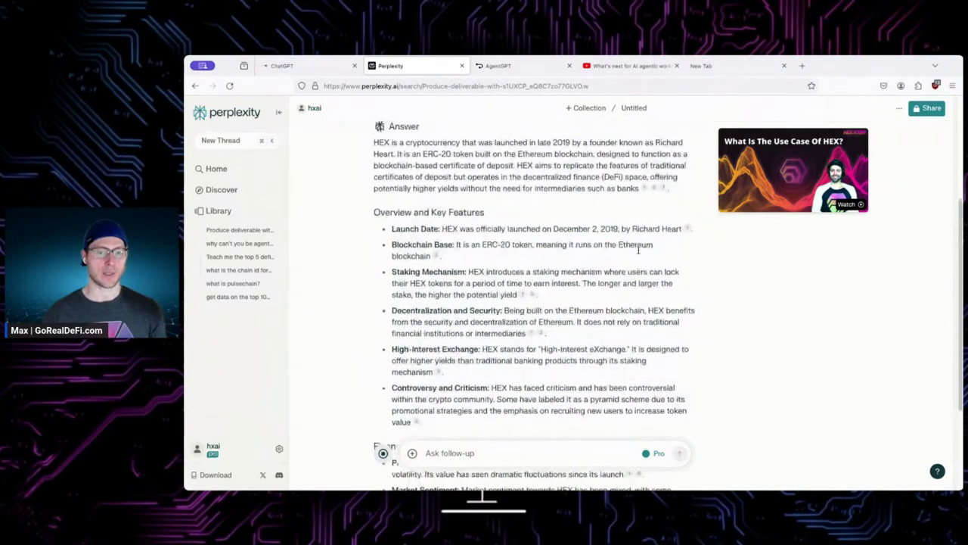
scroll(638, 250, "up", 2)
scroll(639, 253, "down", 5)
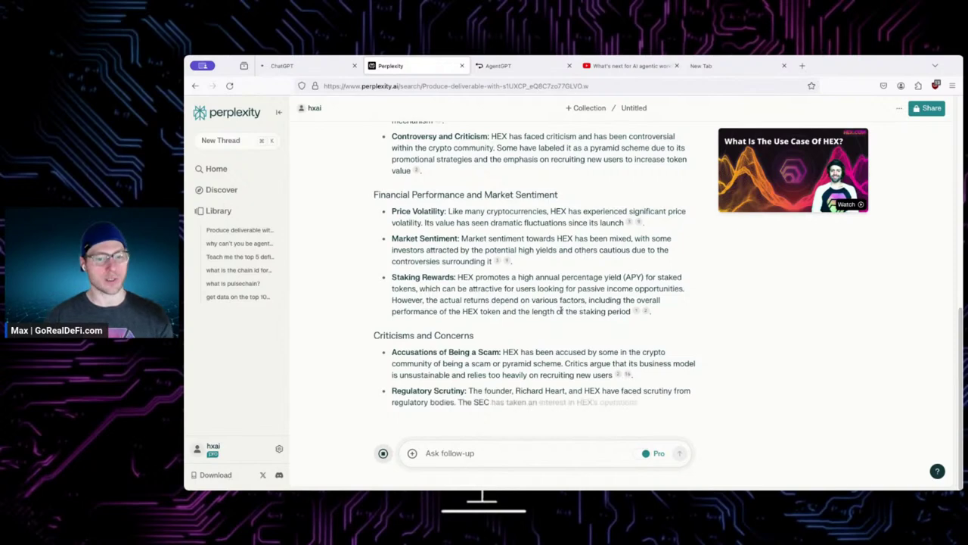
Step: Reload the stalled ChatGPT page, close its tab, and load chat.openai.com in the blank tab moved to the front
left_click(303, 65)
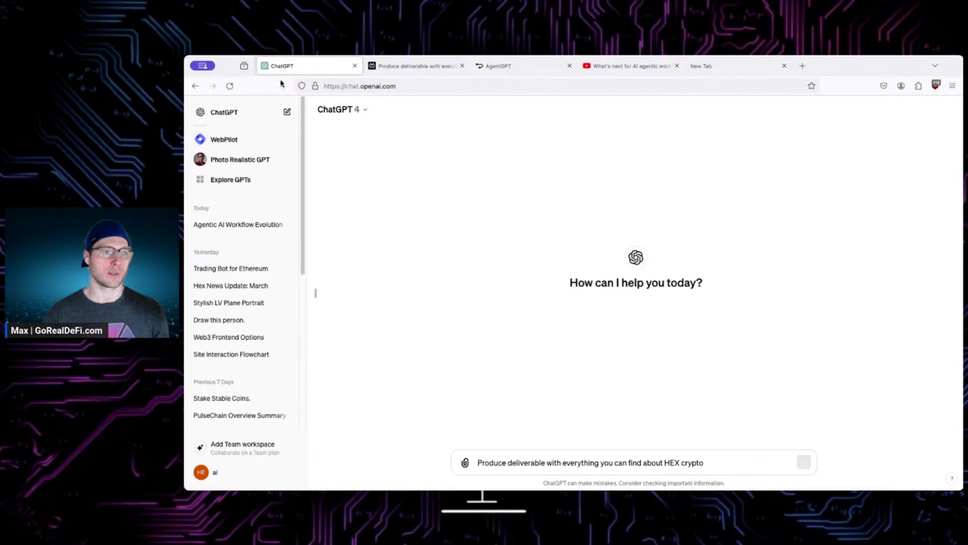
left_click(230, 86)
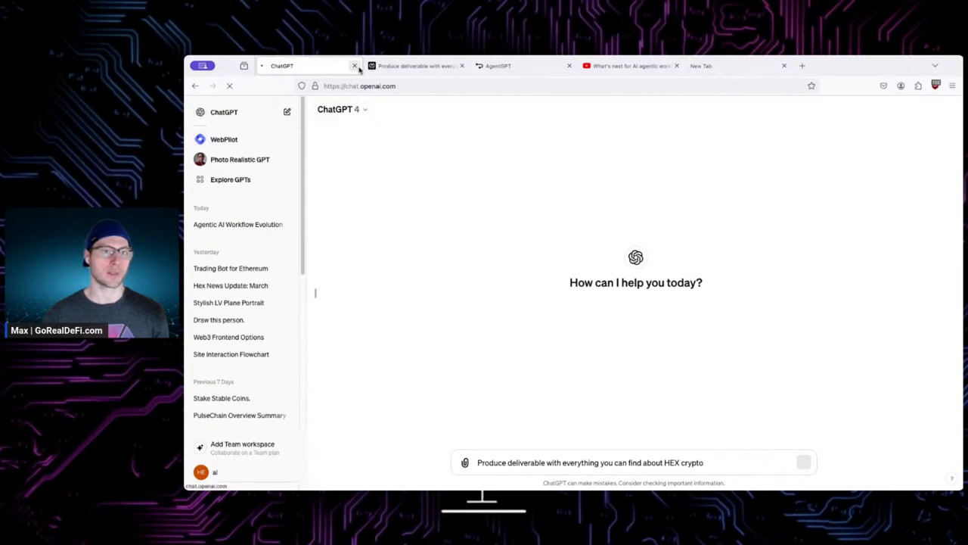
left_click(354, 67)
left_click_drag(680, 67, 353, 80)
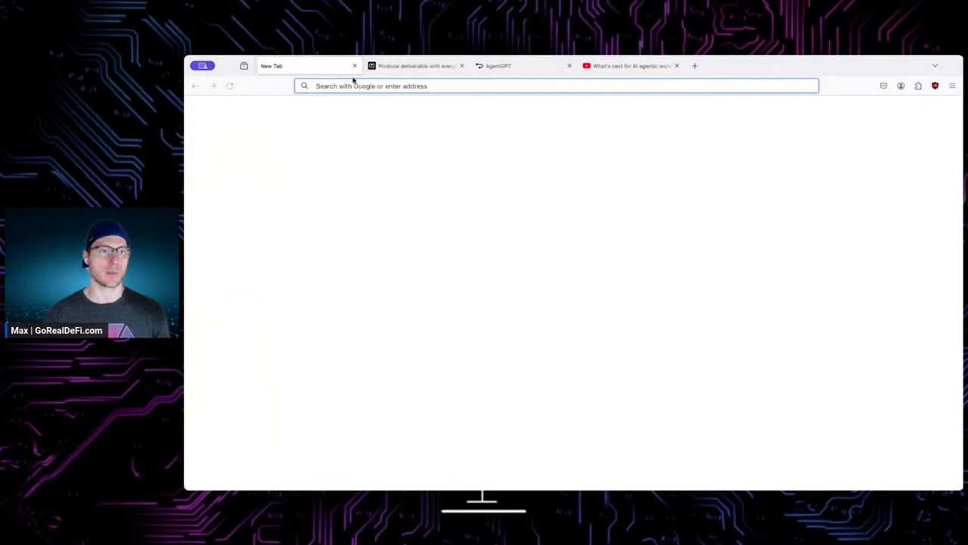
type("chat.openai.com/")
key("Return")
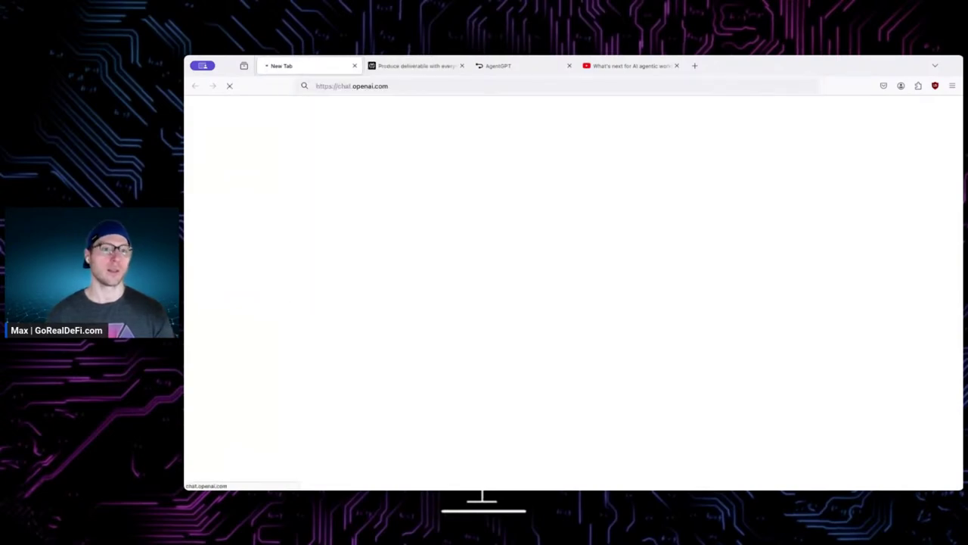
Step: Review the criticisms, conclusion and related questions of Perplexity's HEX answer while checking whether ChatGPT has loaded
left_click(416, 68)
scroll(555, 231, "down", 5)
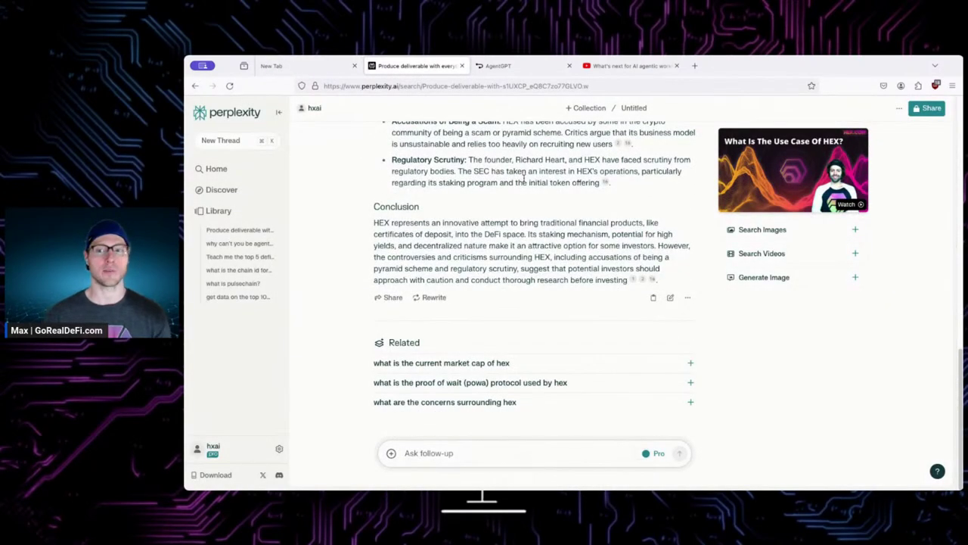
scroll(529, 205, "up", 5)
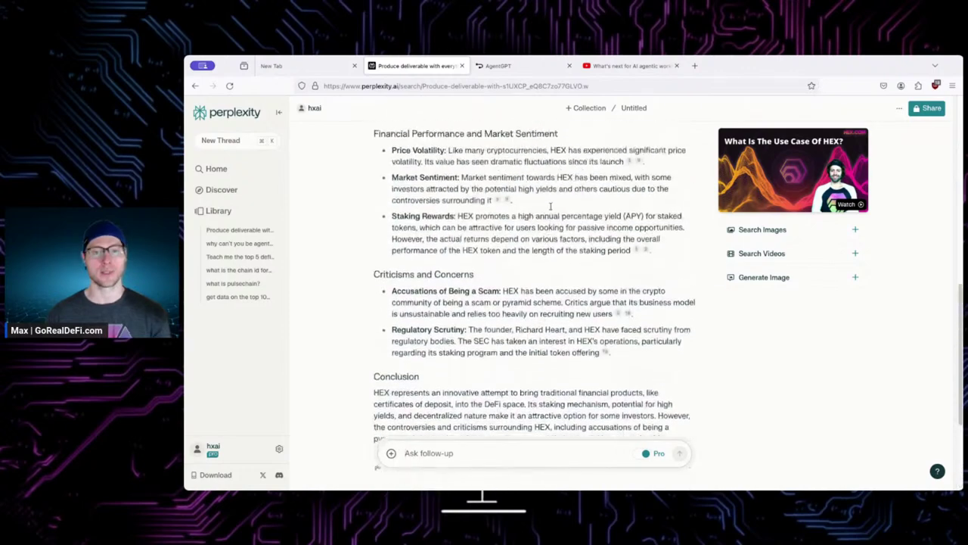
scroll(554, 206, "down", 6)
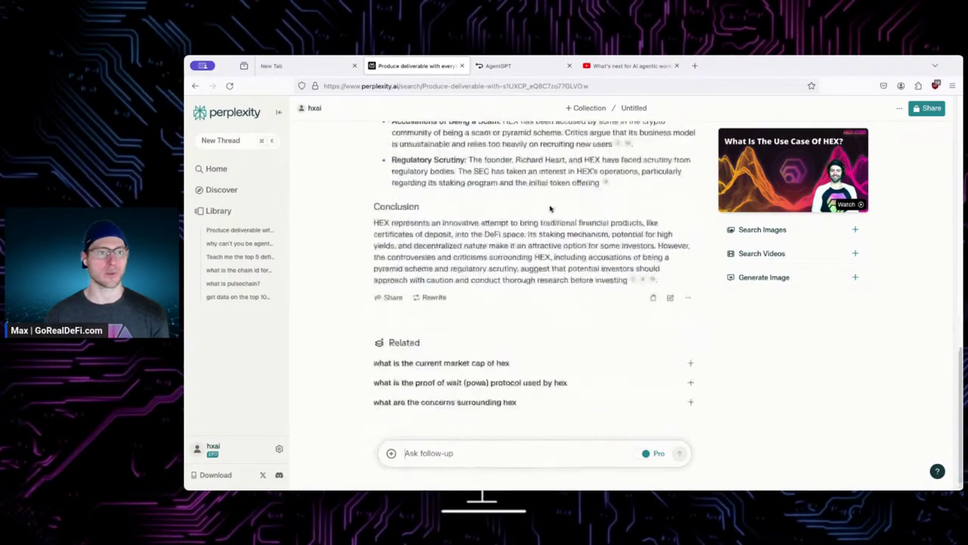
left_click(327, 68)
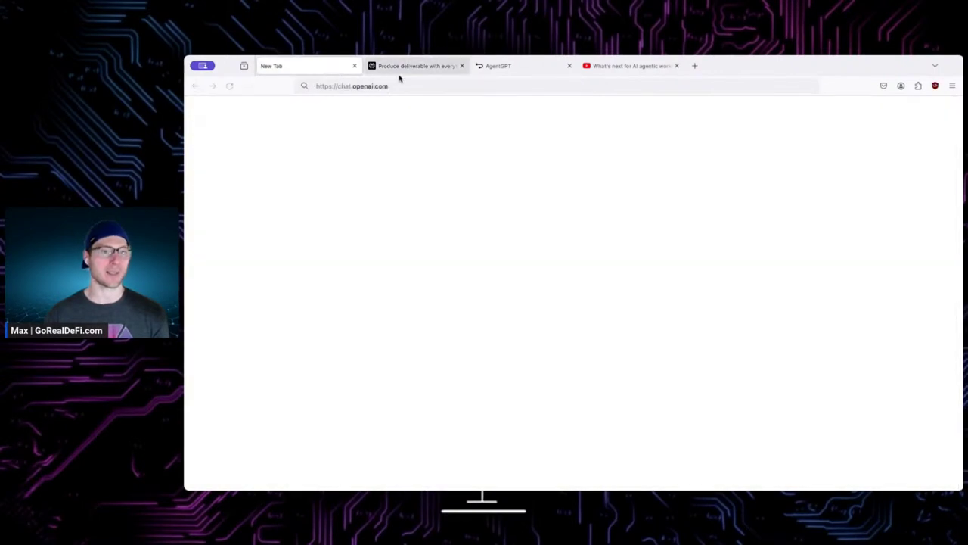
left_click(434, 72)
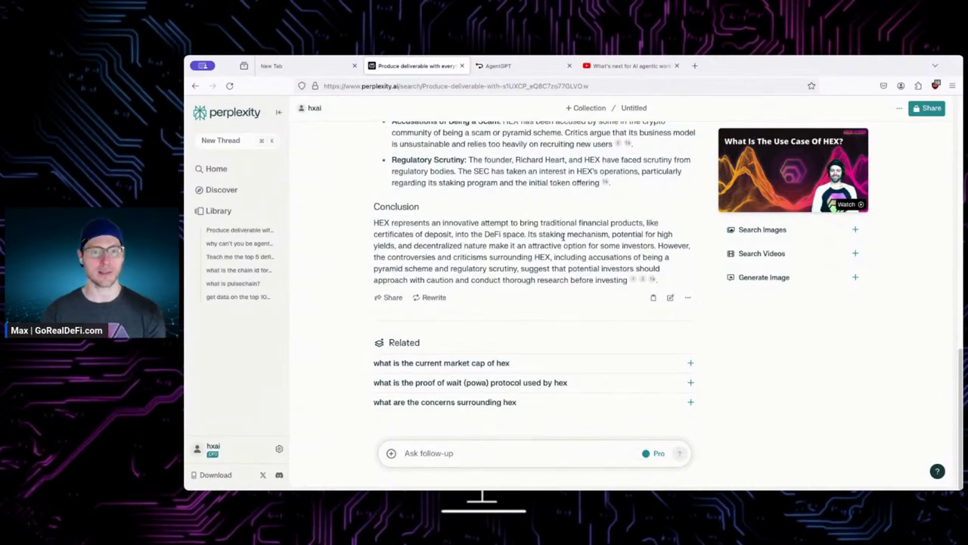
Step: Load chat.openai.com again and submit "Produce deliverable with everything you can find about HEX crypto" to ChatGPT
left_click(316, 68)
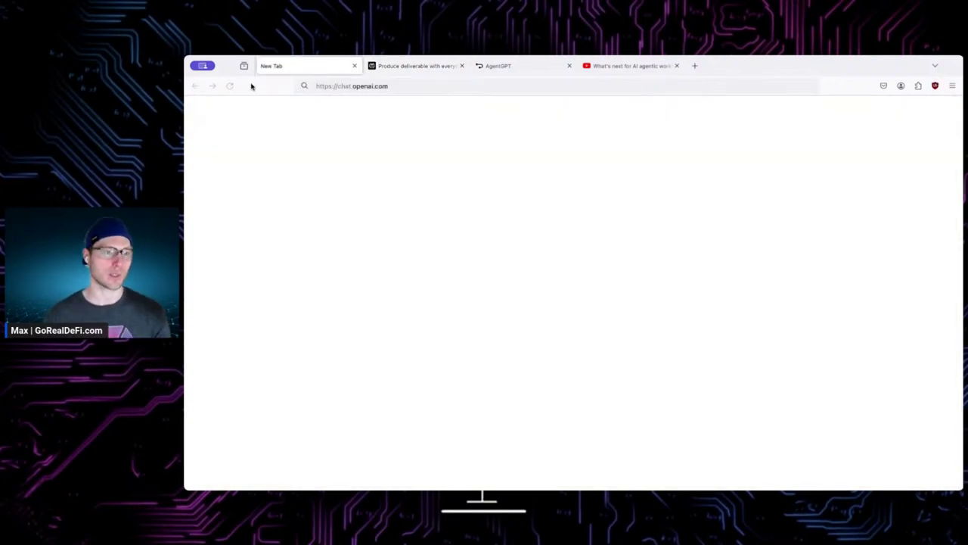
left_click(356, 85)
key("Return")
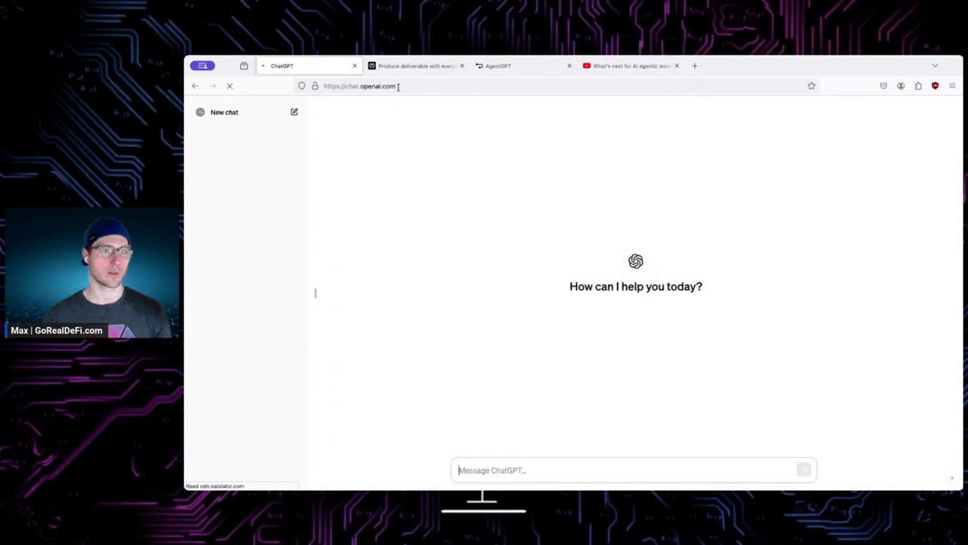
type("Produce deliverable with everything you can find about HEX crypto")
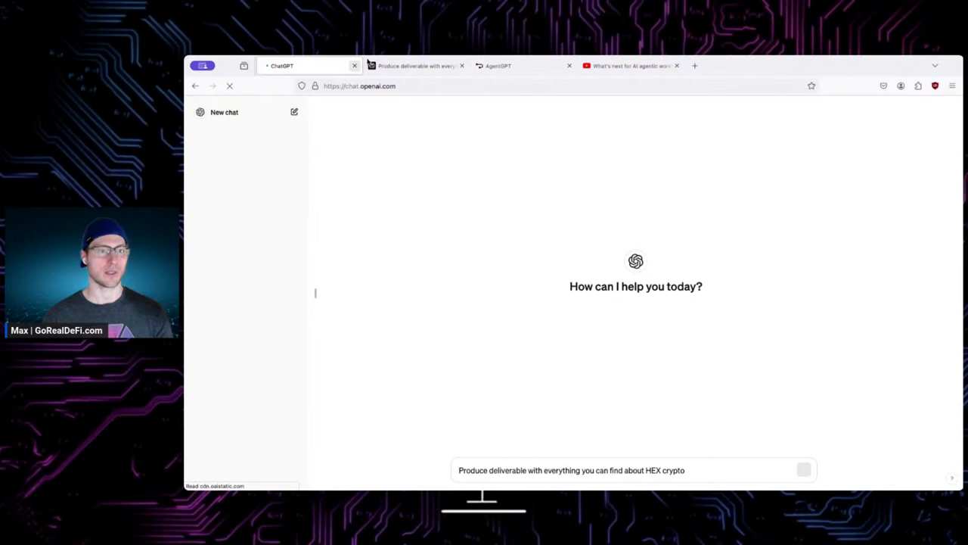
Step: Return to Perplexity and reread the financial performance, market sentiment and criticisms sections of the HEX answer
left_click(405, 68)
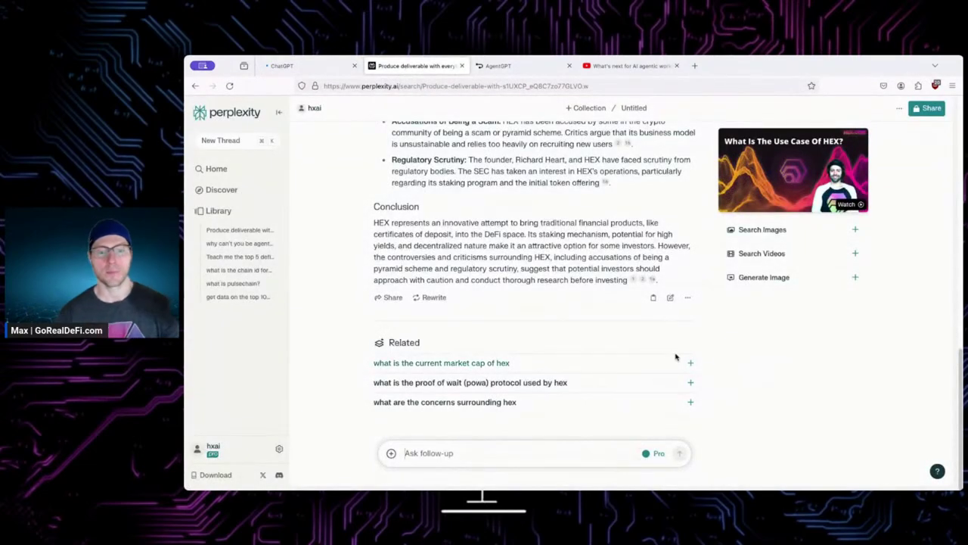
scroll(642, 315, "up", 2)
scroll(642, 316, "up", 1)
scroll(643, 314, "down", 2)
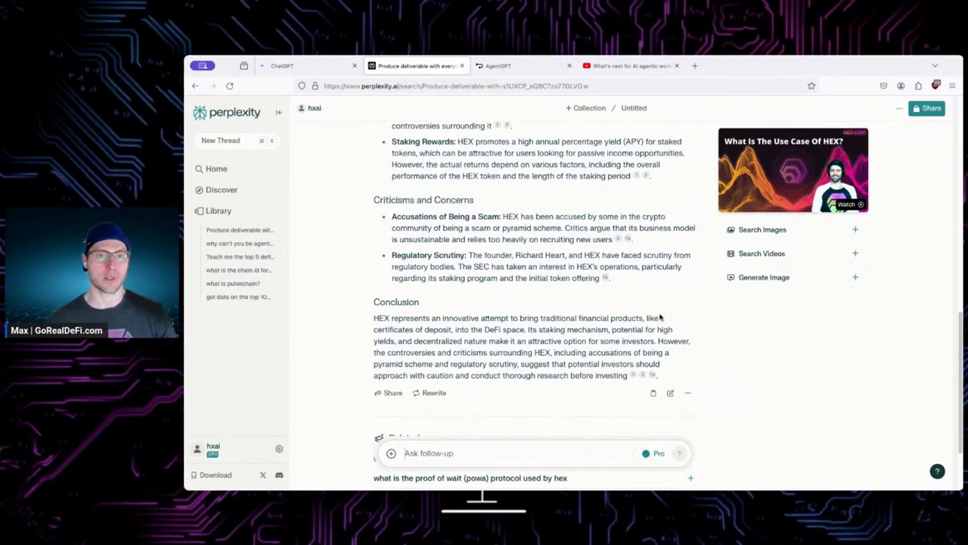
scroll(659, 318, "up", 4)
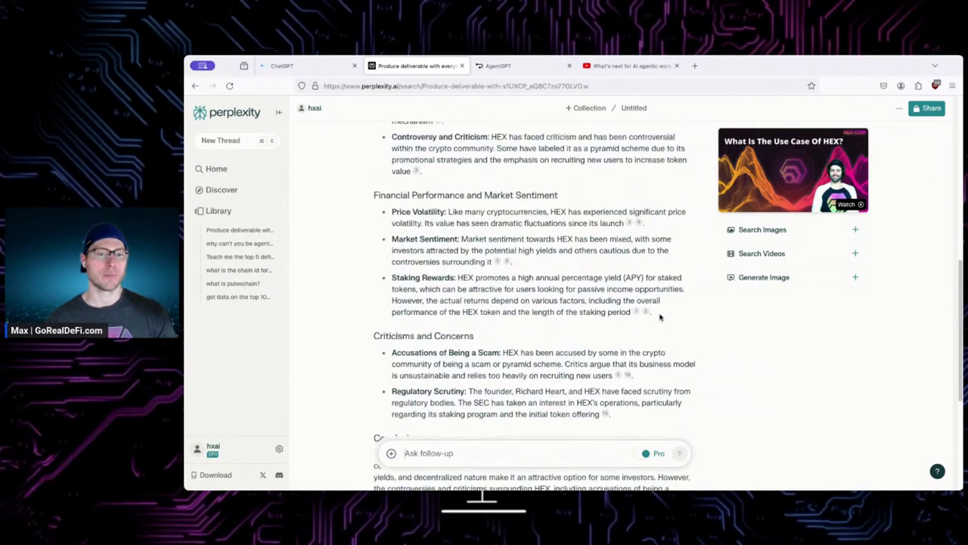
scroll(660, 318, "up", 1)
Step: Switch to AgentGPT and review the whole HEX run for comparison, covering its research tasks, web sources and final overview
key("ctrl+Tab")
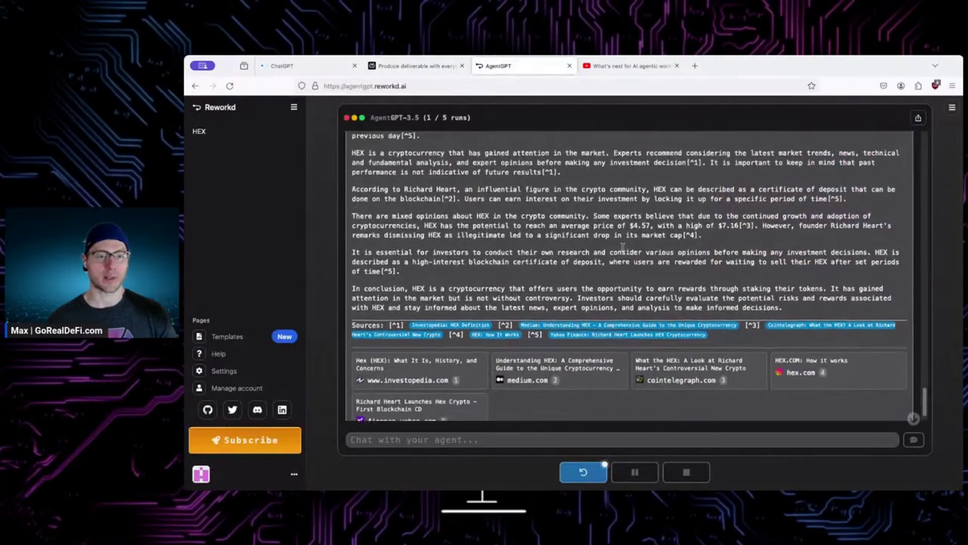
scroll(622, 248, "up", 4)
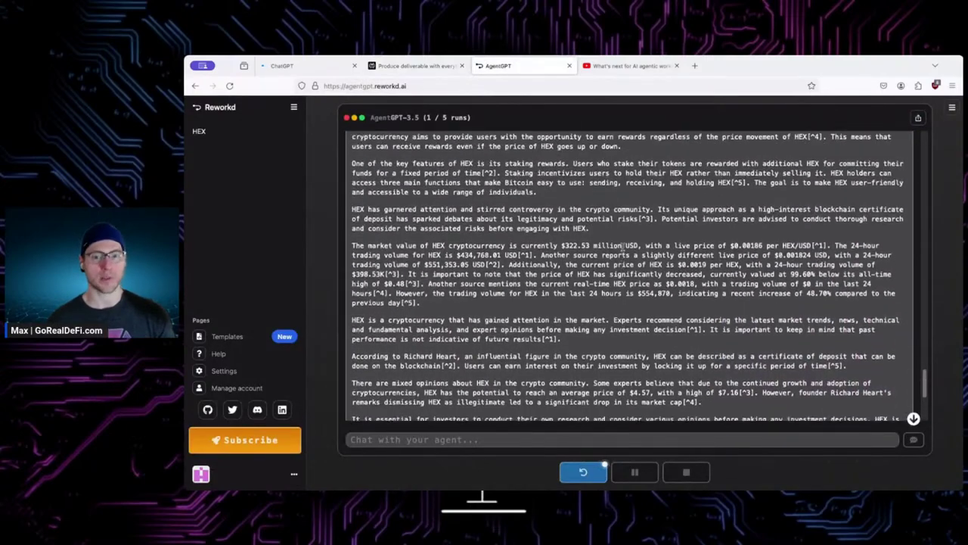
scroll(622, 246, "up", 10)
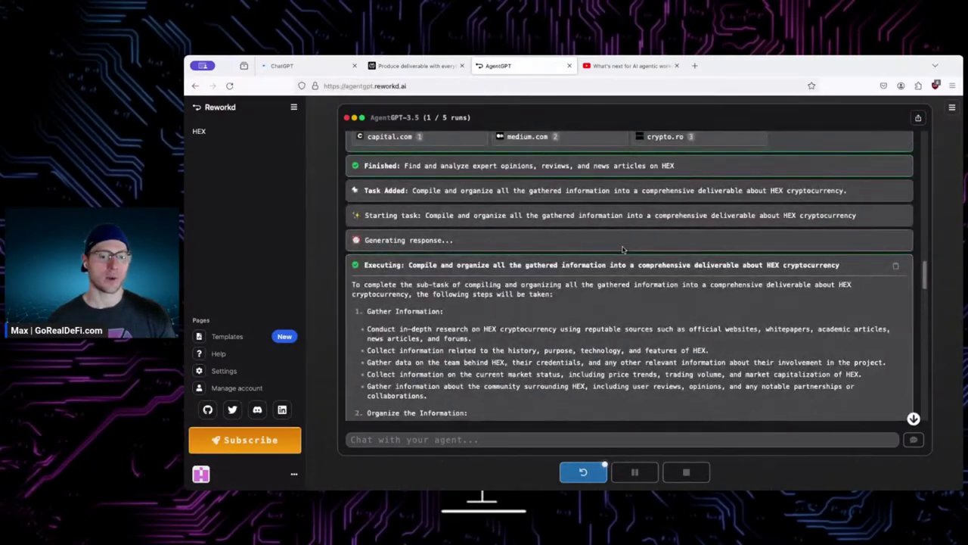
scroll(622, 247, "up", 6)
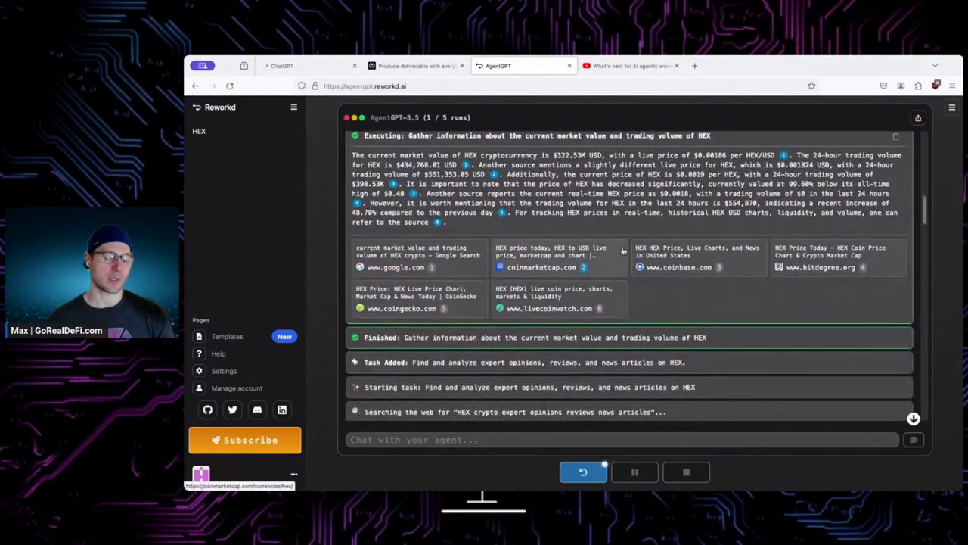
scroll(624, 252, "up", 8)
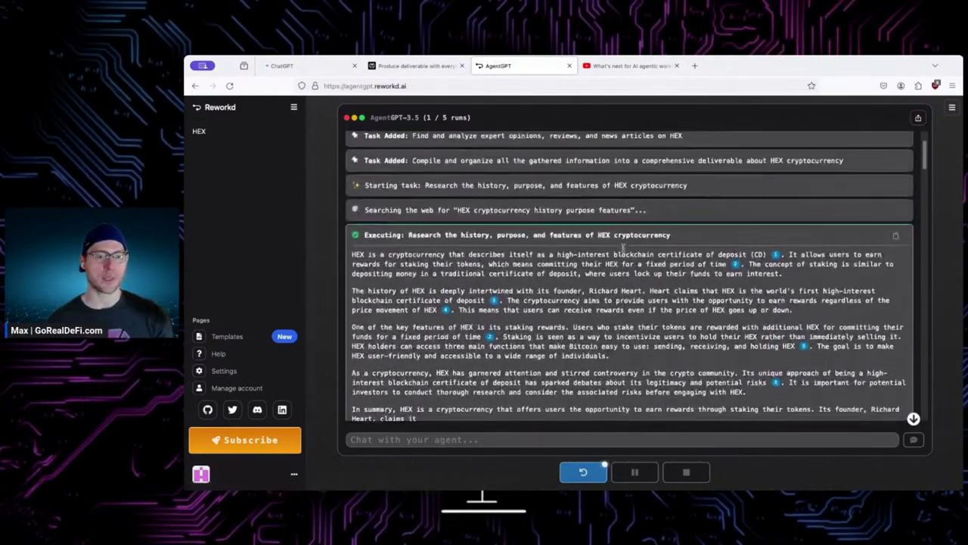
scroll(624, 247, "up", 3)
scroll(623, 247, "down", 6)
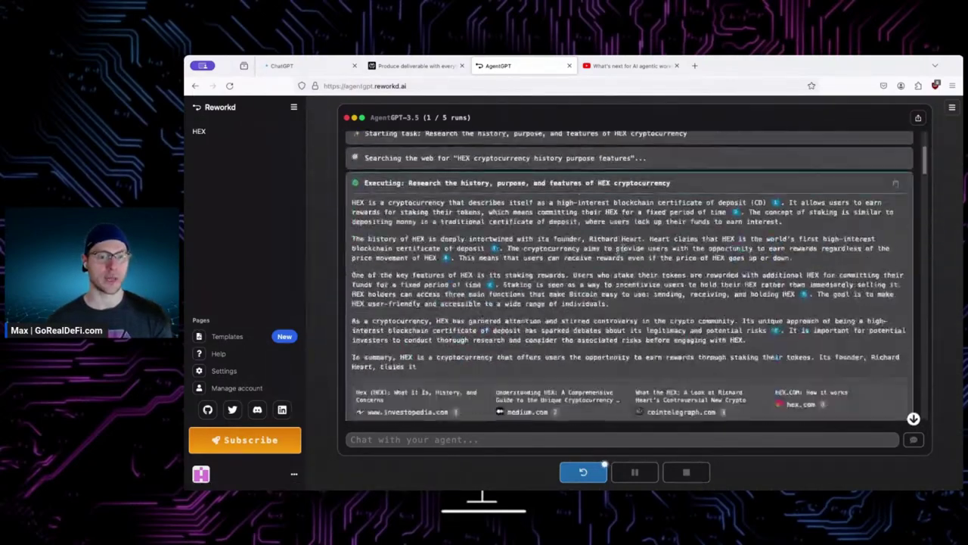
scroll(624, 248, "down", 10)
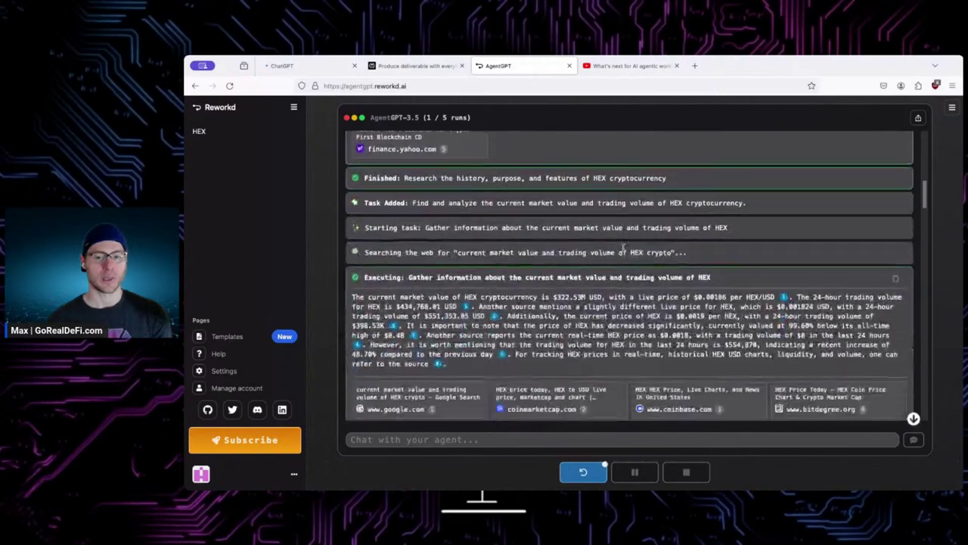
scroll(623, 247, "down", 12)
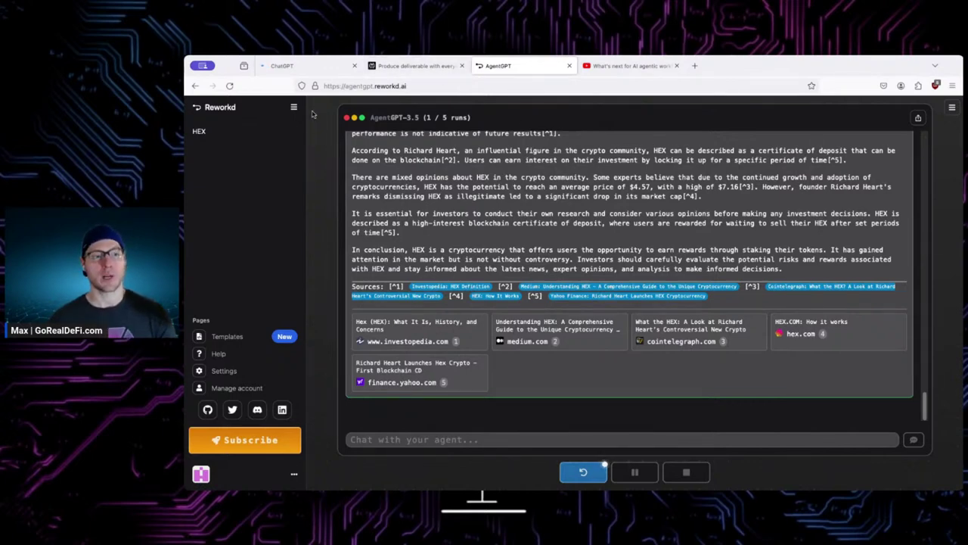
Step: Open the X profile at twitter.com/rhmaximalist in a new browser tab
left_click(695, 73)
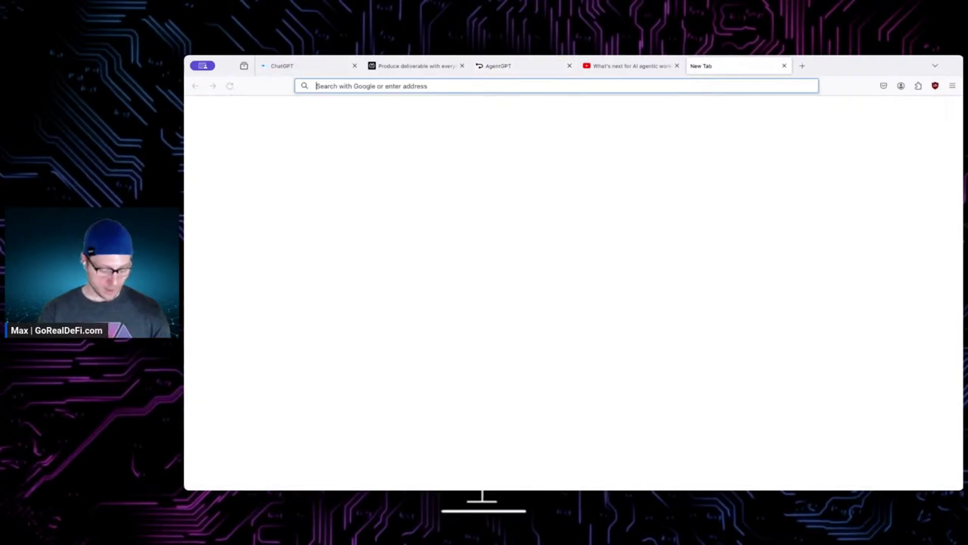
type("rhm")
key("Down")
key("Down")
key("Down")
key("Down")
key("Down")
key("Down")
key("Down")
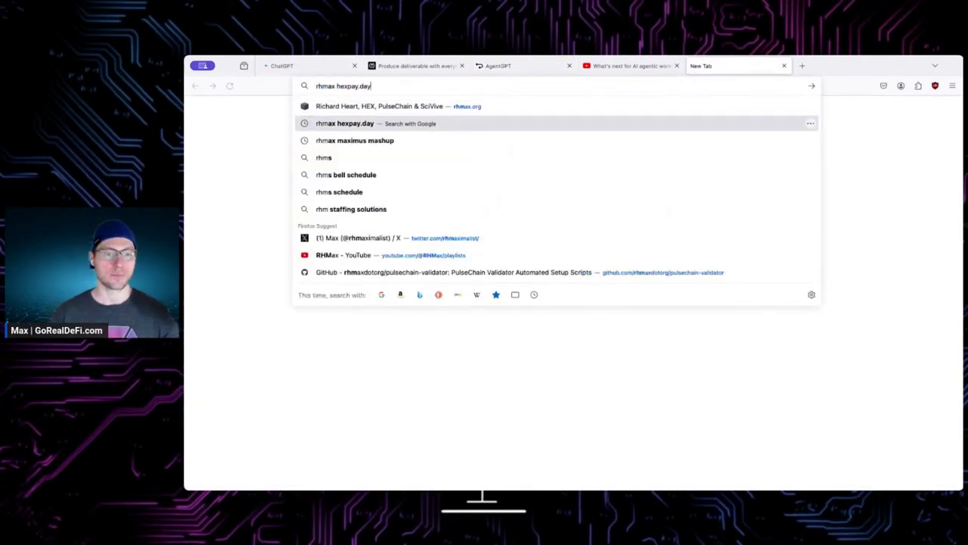
key("Return")
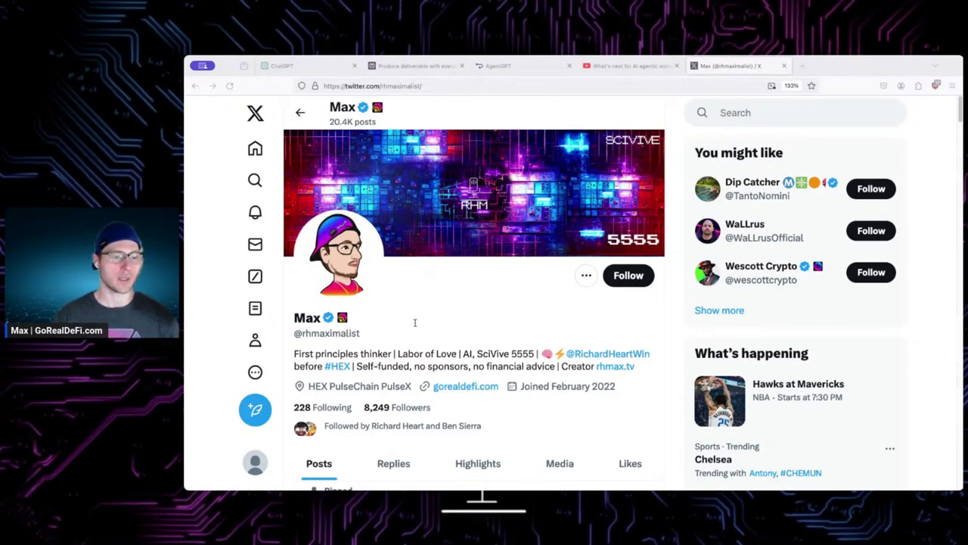
left_click(255, 179)
left_click(380, 112)
type("from:rhmaximal")
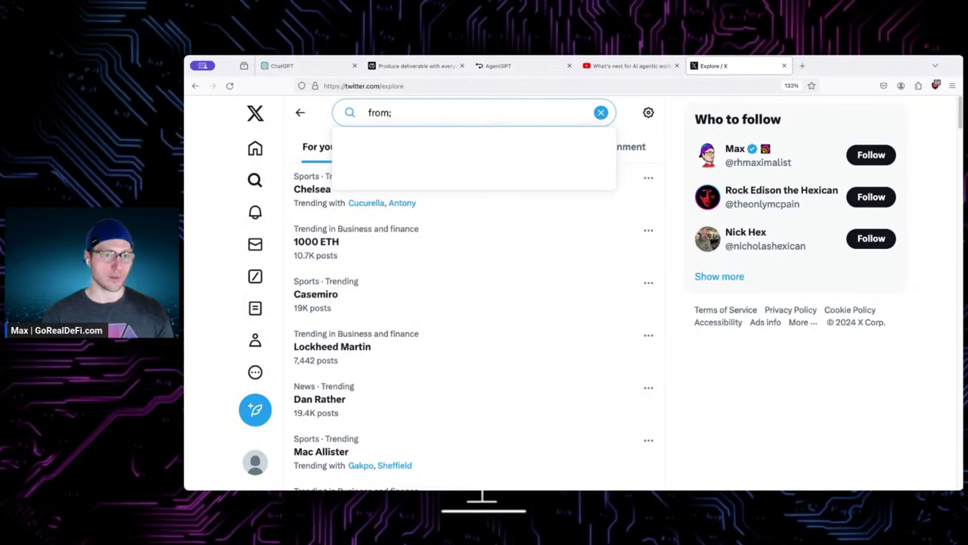
type("ist ")
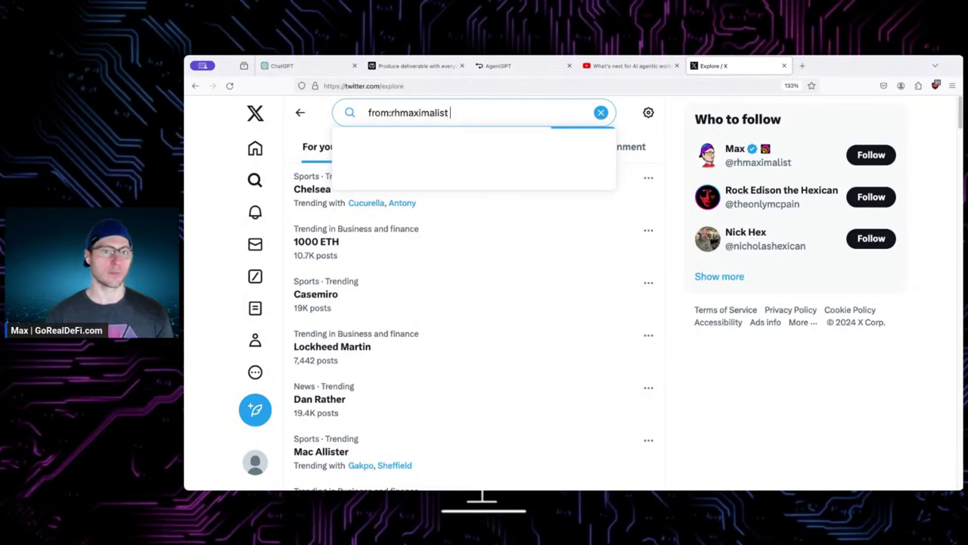
type("#ai #crypto")
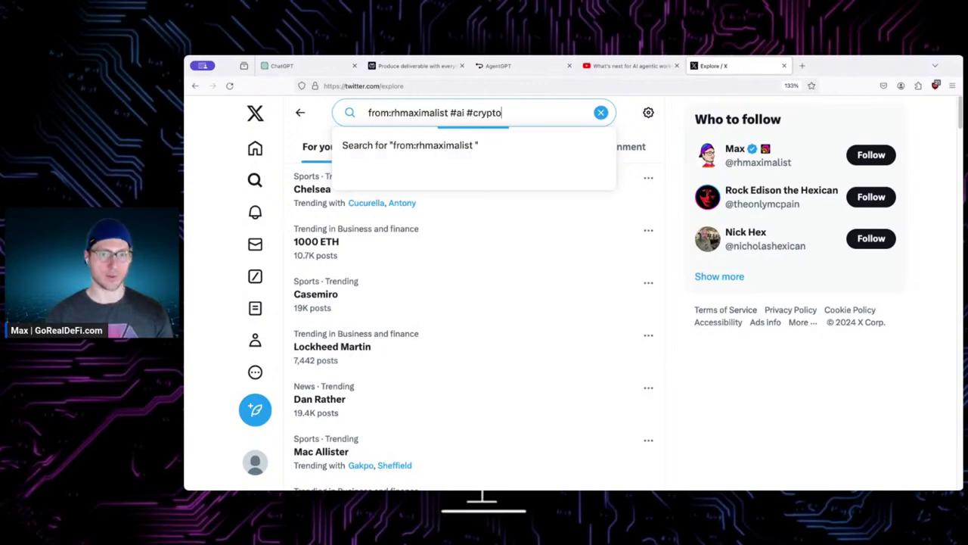
key("Return")
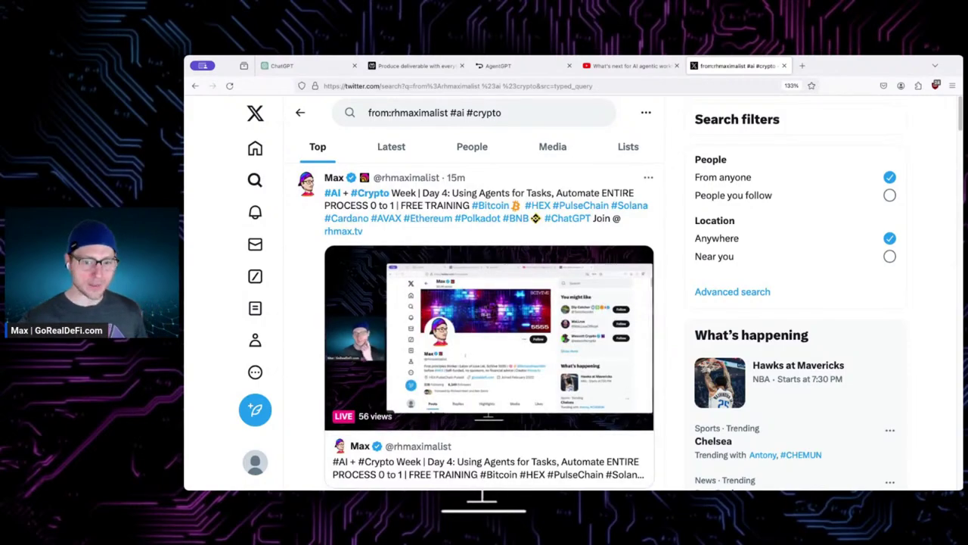
Step: Browse the #AI #Crypto training posts in the search results and open the quoted Mar 26 post about turning notifications on
scroll(643, 289, "down", 5)
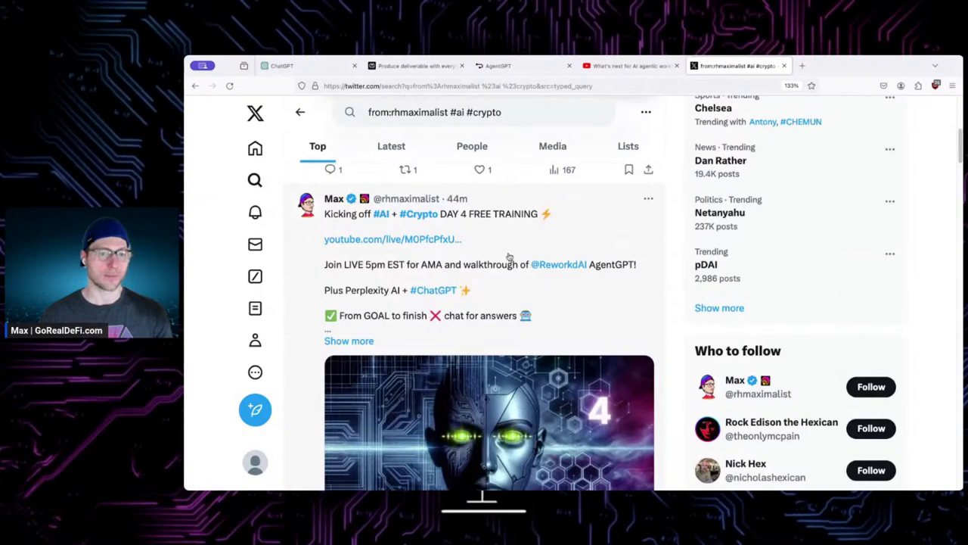
scroll(510, 256, "down", 10)
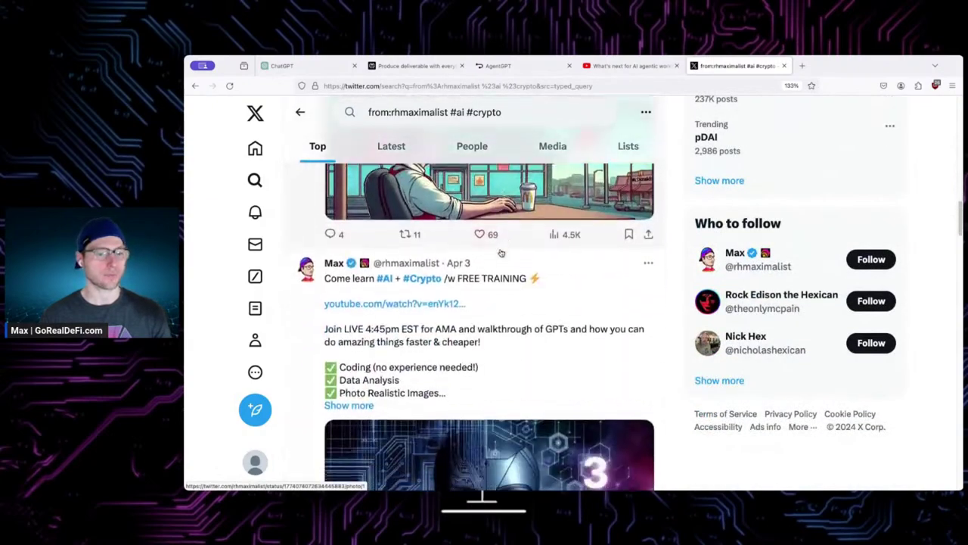
scroll(501, 253, "down", 10)
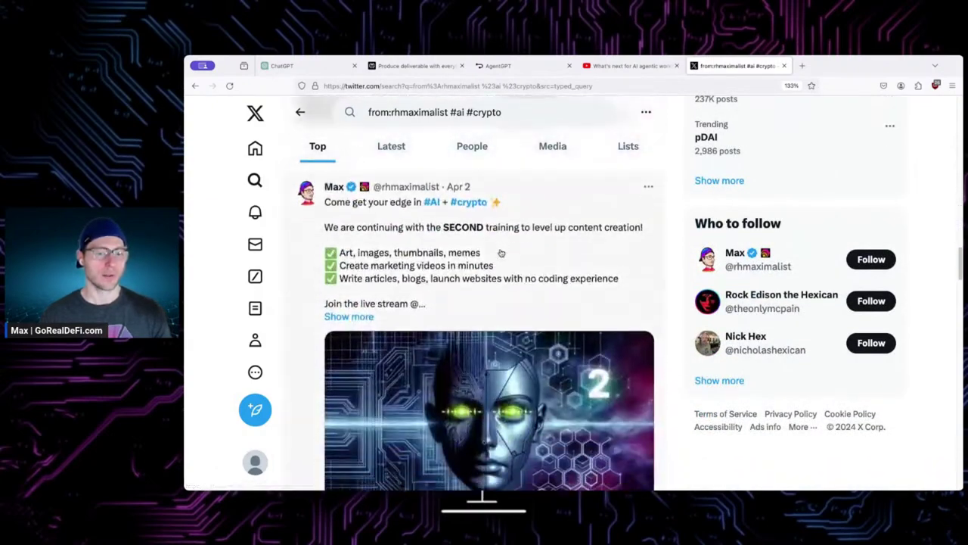
scroll(504, 252, "down", 5)
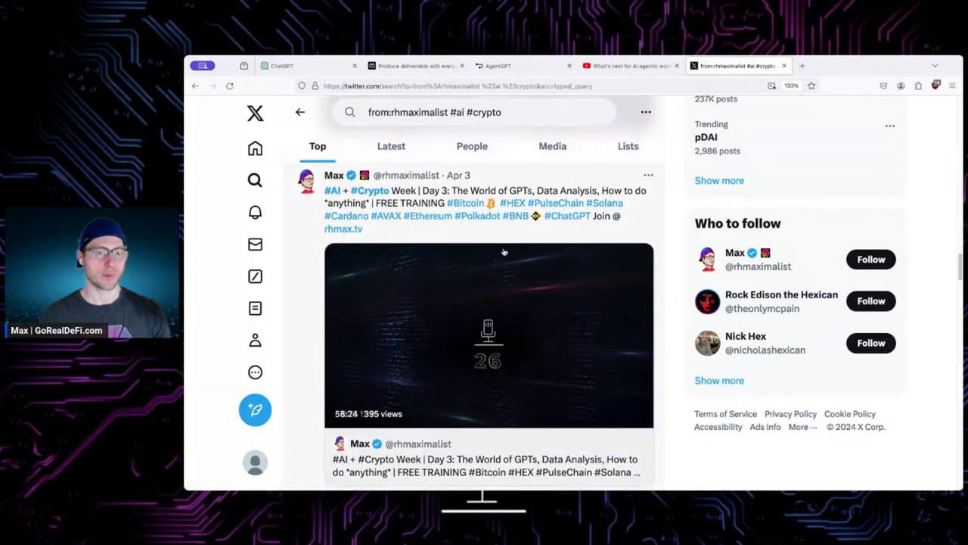
scroll(504, 252, "down", 5)
scroll(510, 250, "down", 5)
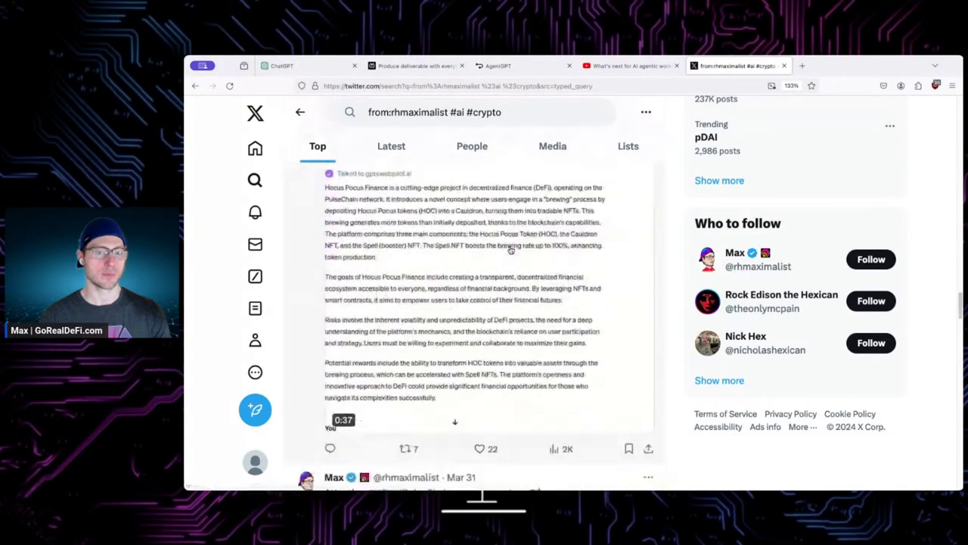
scroll(511, 250, "down", 5)
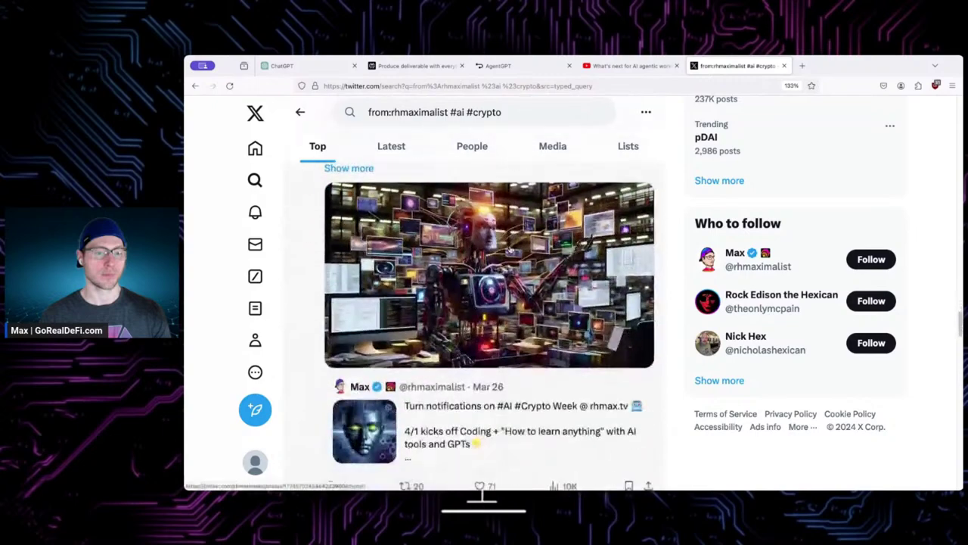
left_click(515, 242)
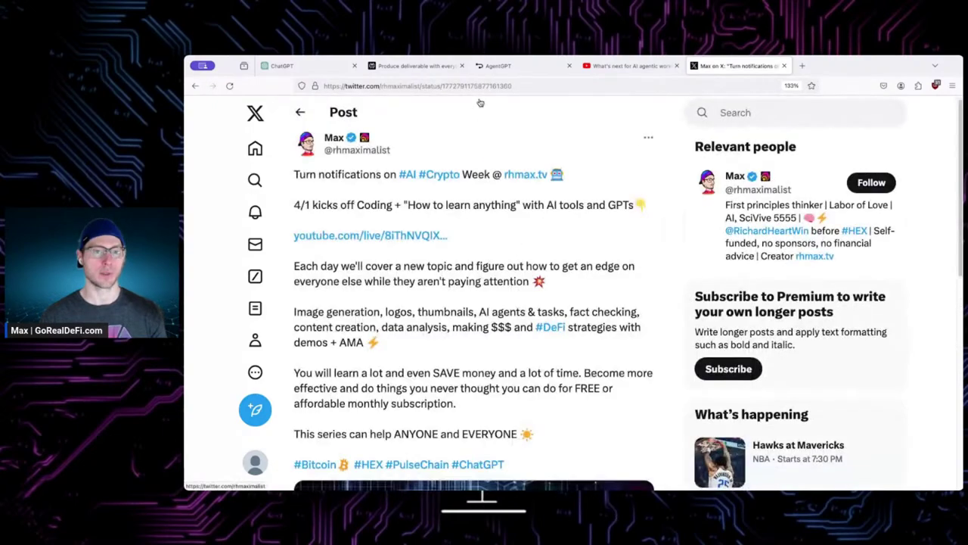
Step: Select the full web address of the open #AI #Crypto Week post
left_click(445, 87)
left_click(202, 341)
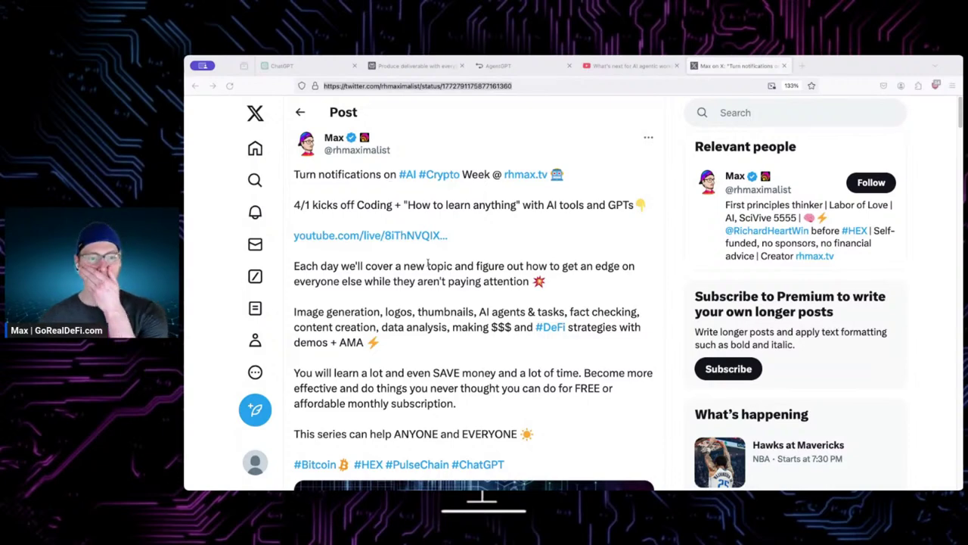
key("alt+Tab")
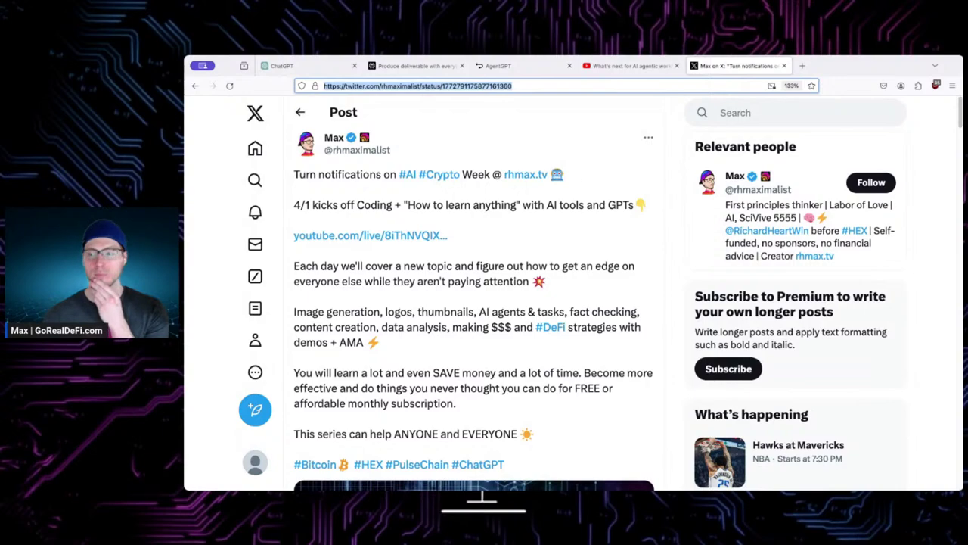
key("alt+Tab")
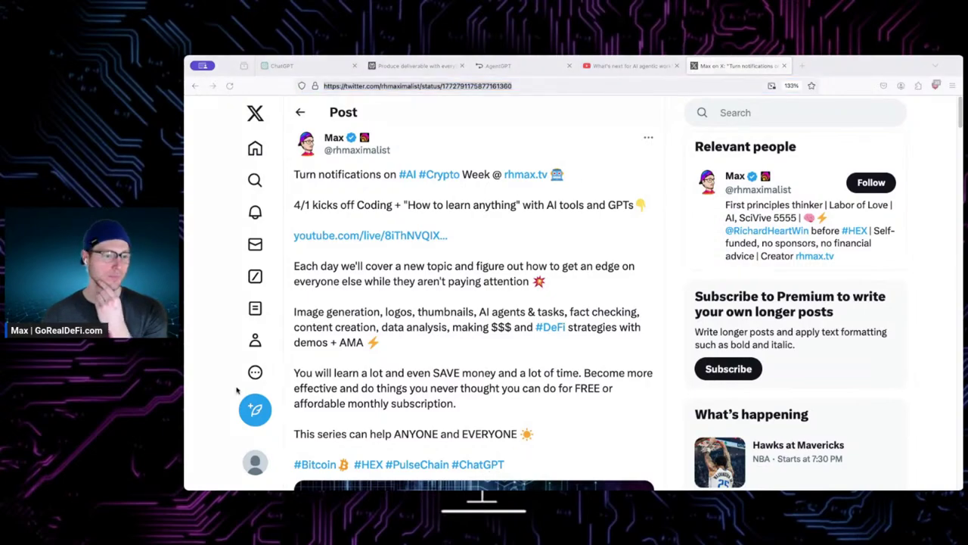
key("alt+Tab")
Step: Open the quoted post about tasking AgentGPT with ways to make money on PulseChain, and select its web address
left_click(548, 227)
scroll(548, 227, "down", 10)
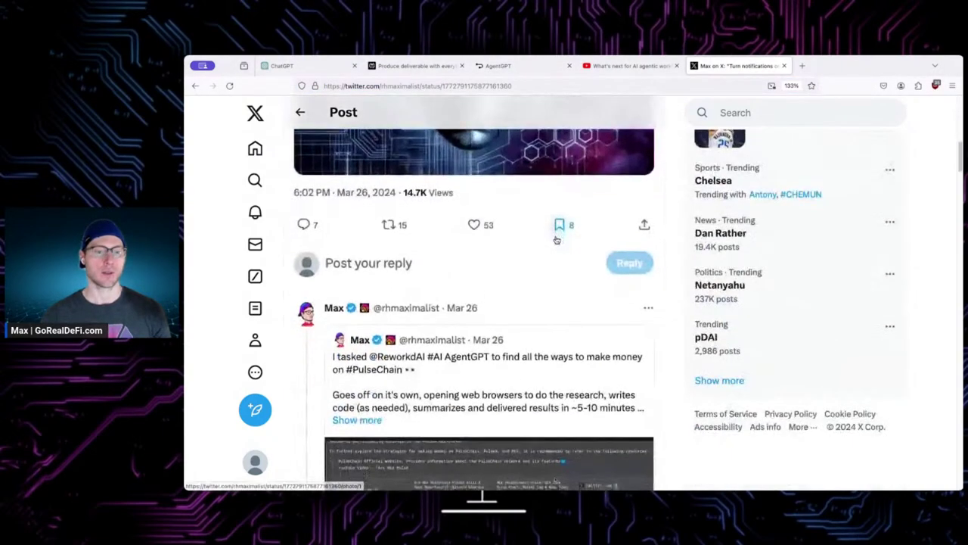
left_click(535, 261)
key("ctrl+l")
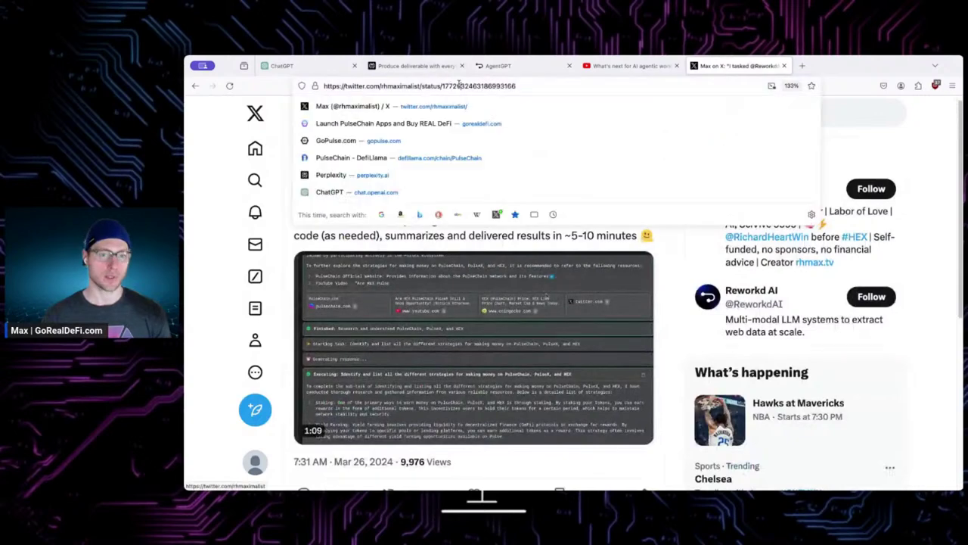
left_click(592, 218)
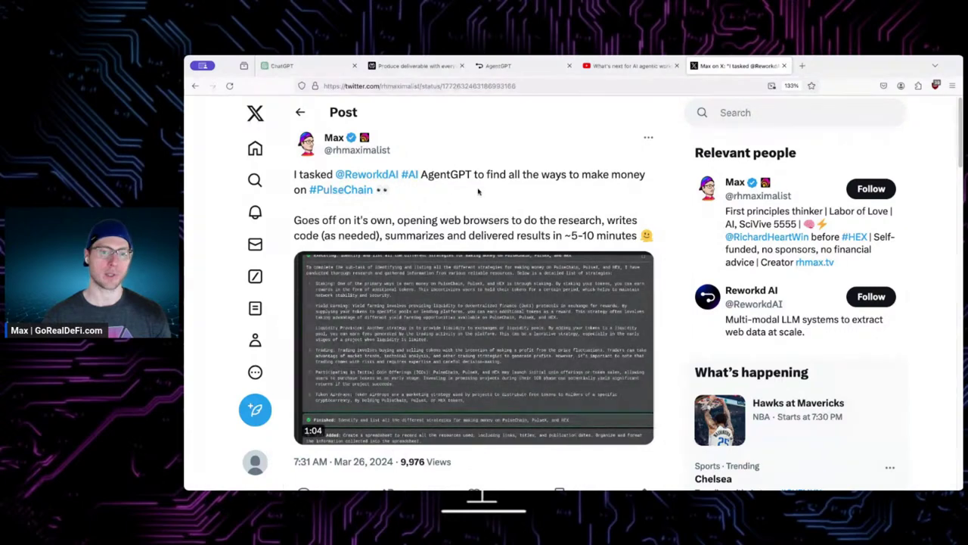
Step: Review the AgentGPT PulseChain post's text, demo video and replies, and return to the #ai #crypto search results
scroll(538, 190, "down", 1)
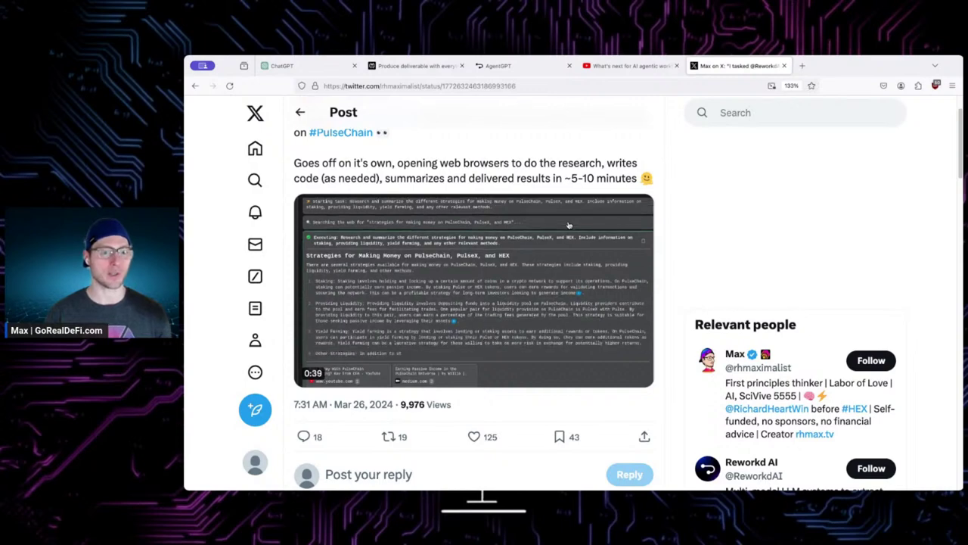
mouse_move(583, 228)
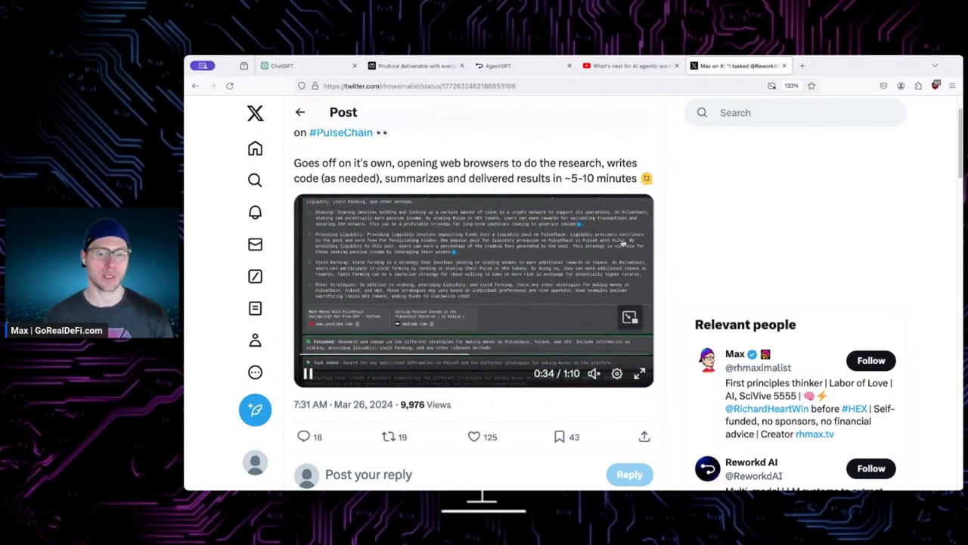
scroll(355, 221, "down", 4)
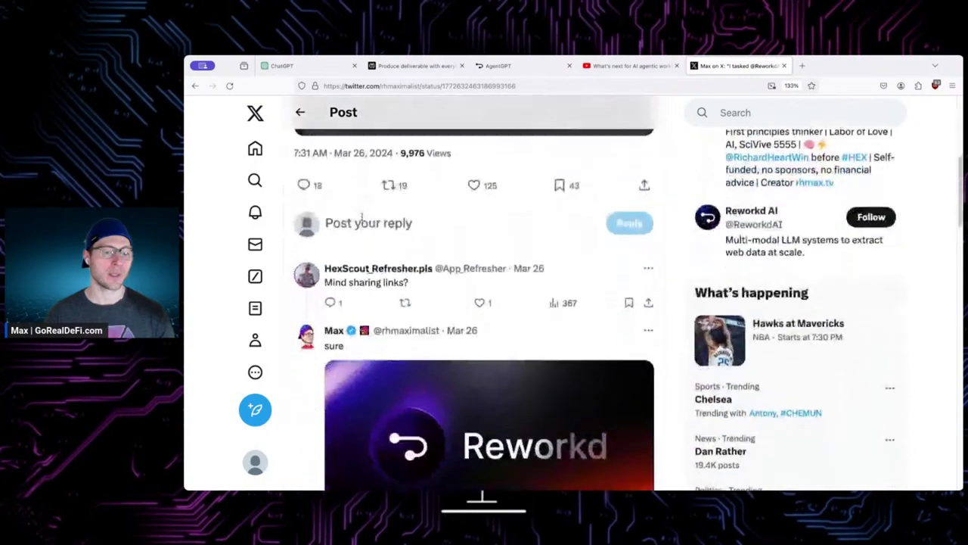
scroll(356, 221, "up", 5)
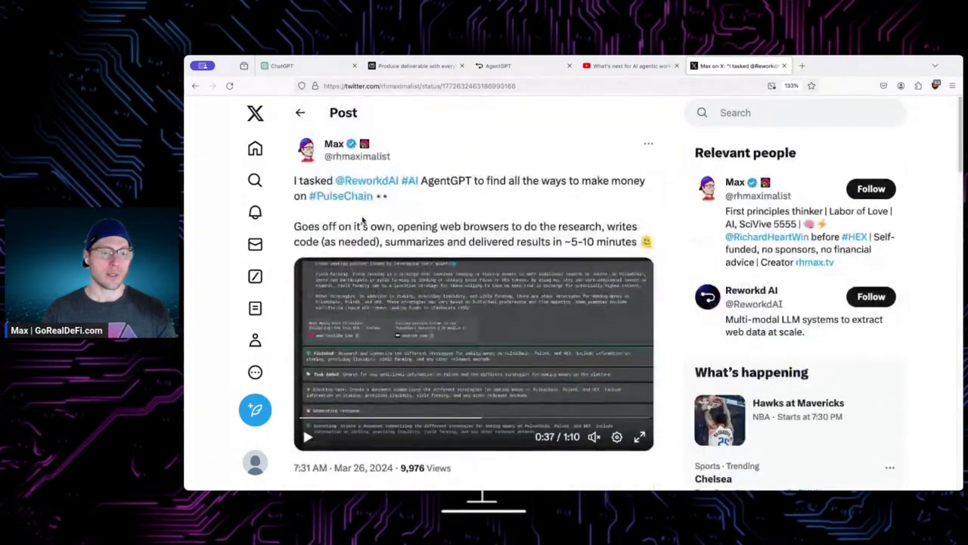
left_click(195, 85)
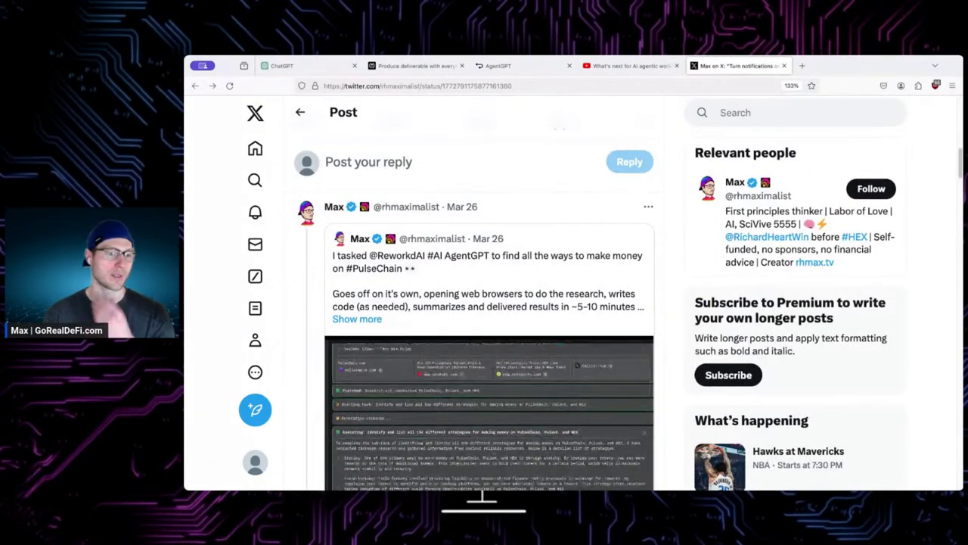
left_click(196, 86)
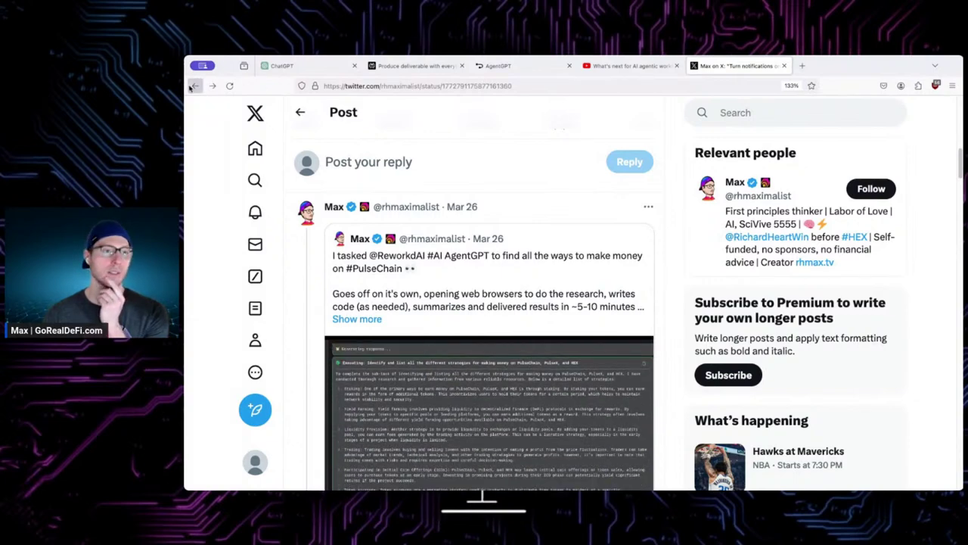
Step: Switch to AgentGPT, view the saved HEX run's overview and sources, and go back to the main agent page
left_click(499, 63)
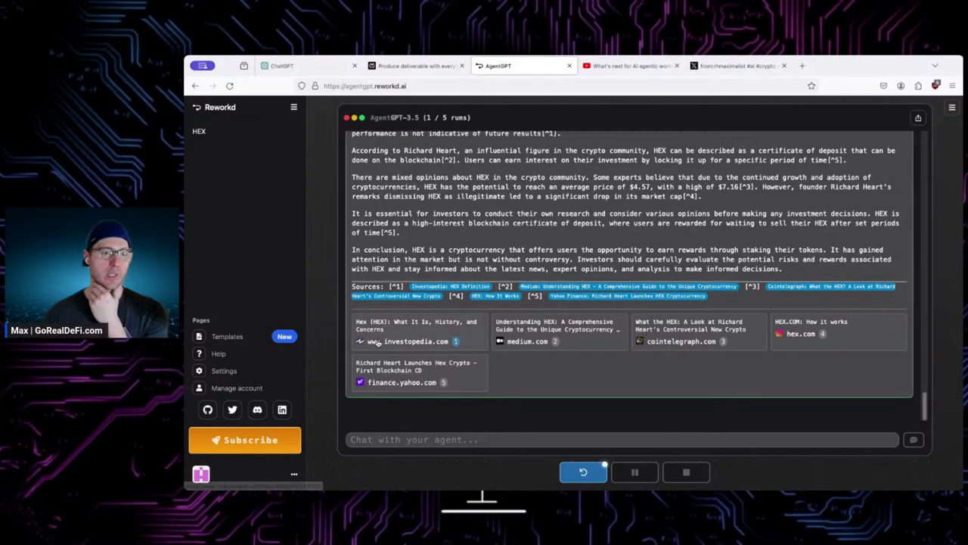
left_click(236, 127)
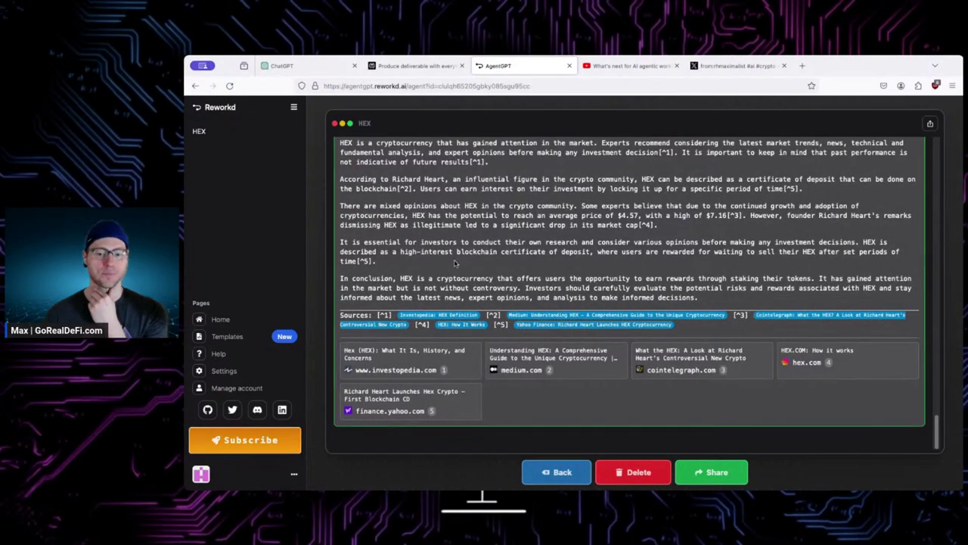
left_click(560, 475)
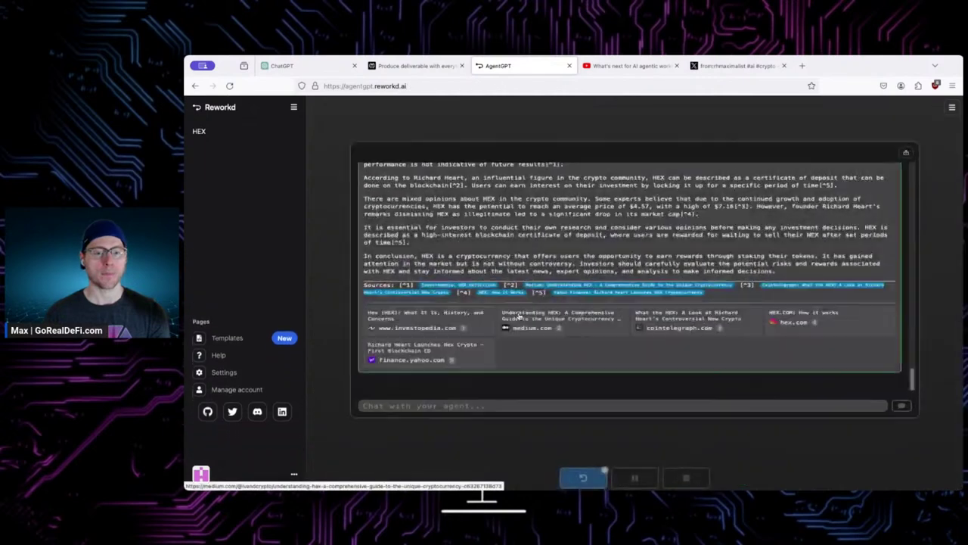
Step: Restart the agent setup and clear the previous HEX name and goal
left_click(583, 472)
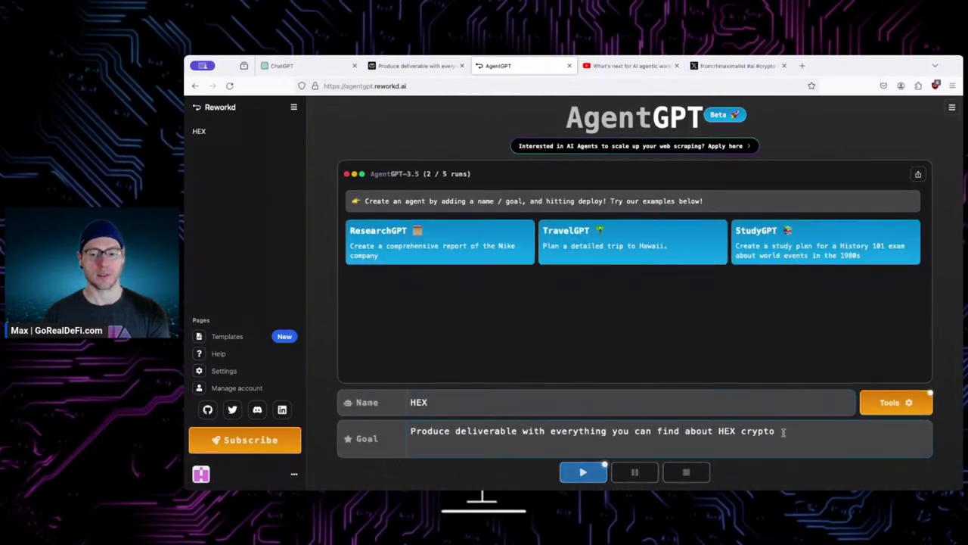
left_click_drag(783, 431, 333, 428)
key("BackSpace")
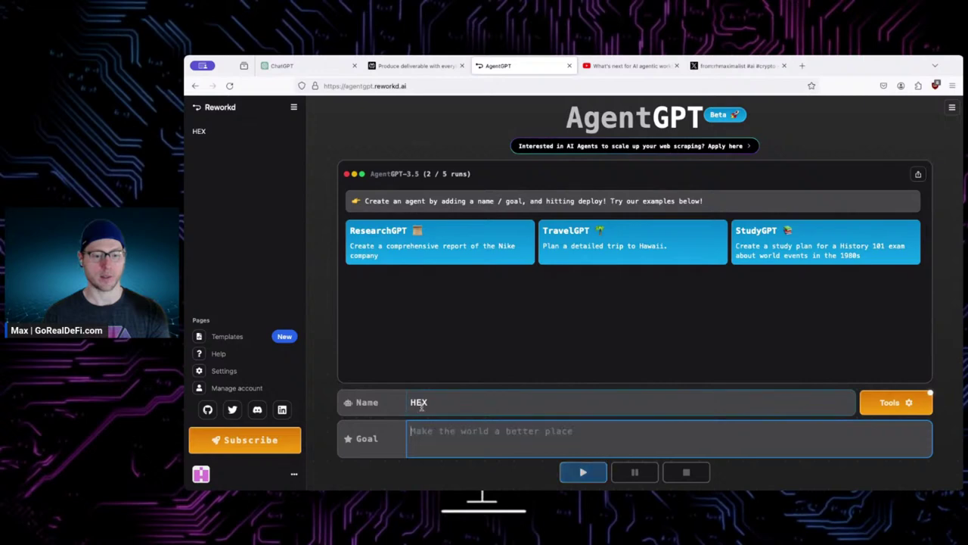
left_click(423, 407)
key("ctrl+a")
key("BackSpace")
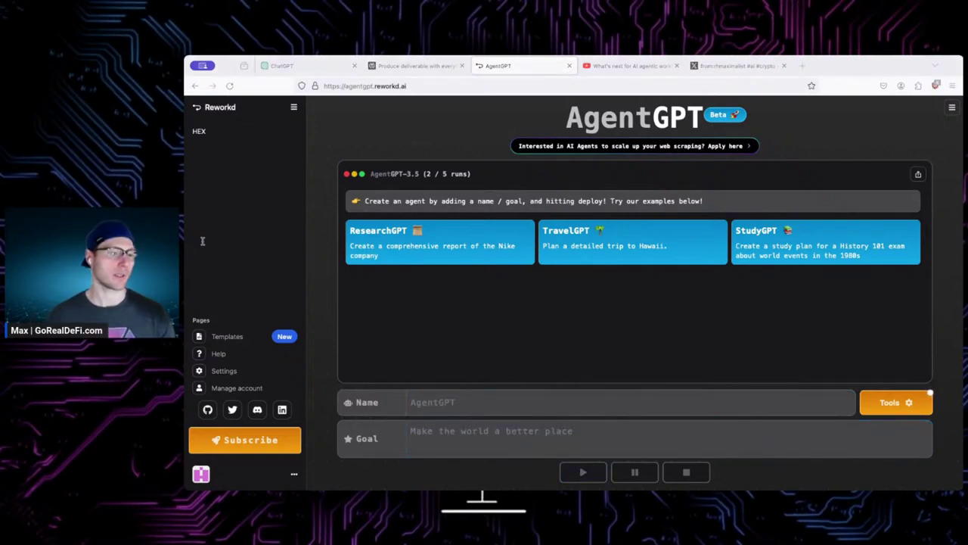
Step: Name the new agent "DEX table"
left_click(704, 410)
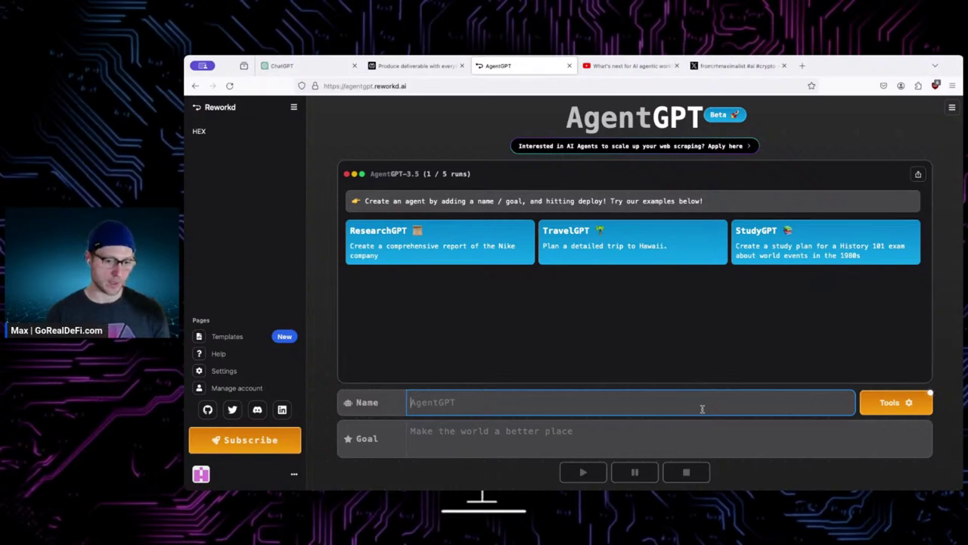
type("DEX table")
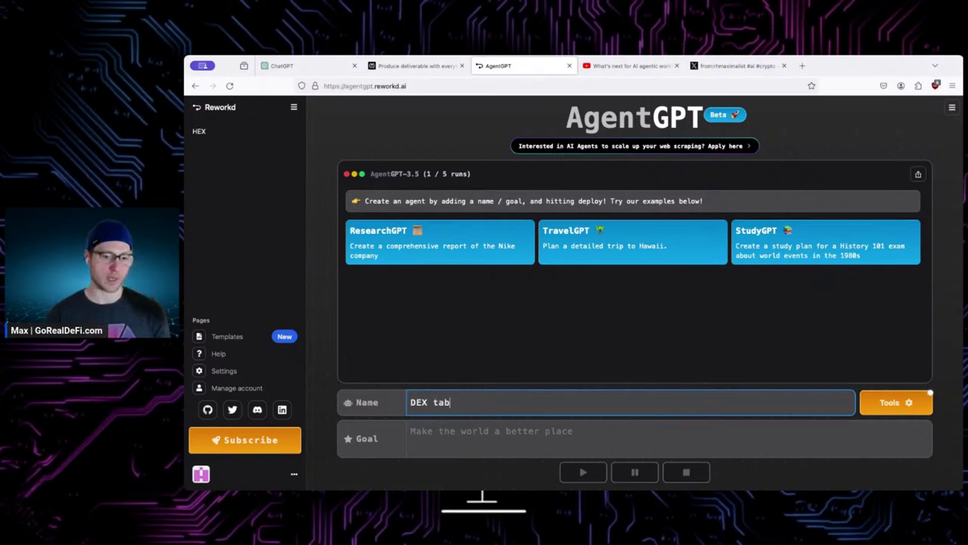
key("Tab")
Step: Set the agent's goal to "give me table top 10 dex and features" and deploy the agent
left_click(629, 435)
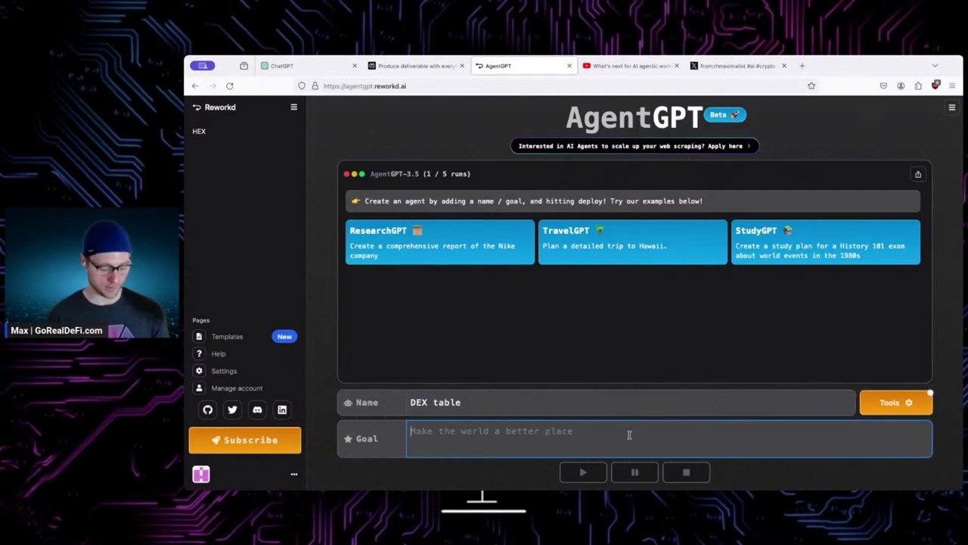
type("give me top")
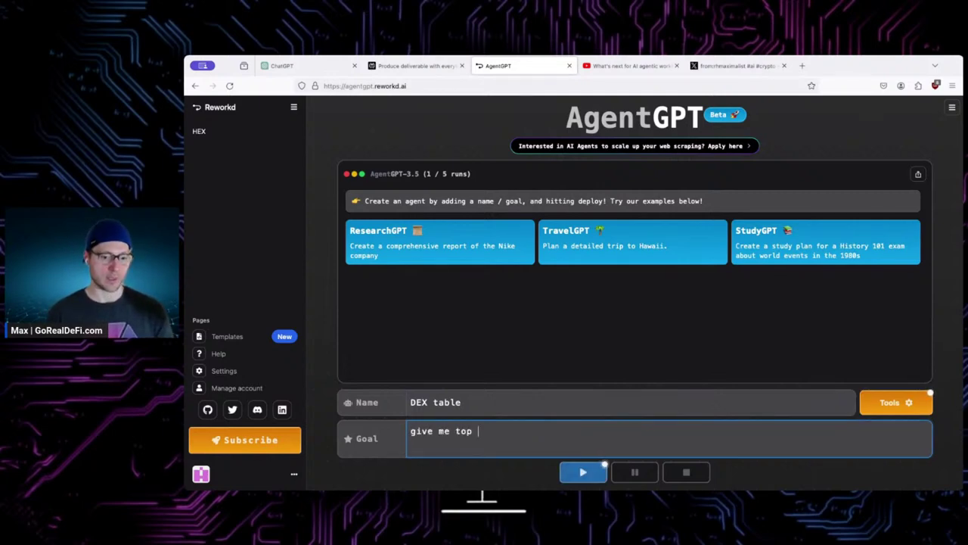
key("BackSpace")
key("BackSpace")
key("BackSpace")
type("t")
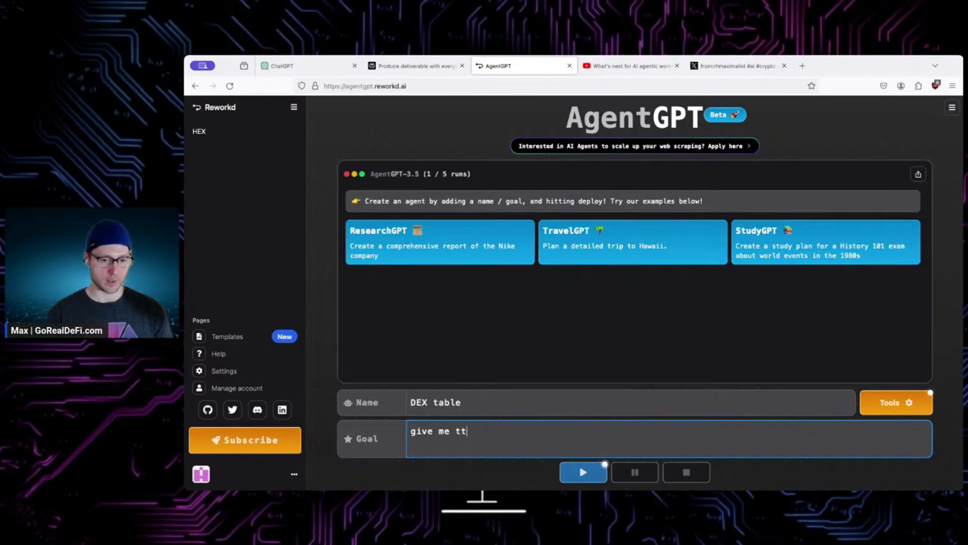
type("avble o")
key("BackSpace")
key("BackSpace")
key("BackSpace")
key("BackSpace")
key("BackSpace")
key("BackSpace")
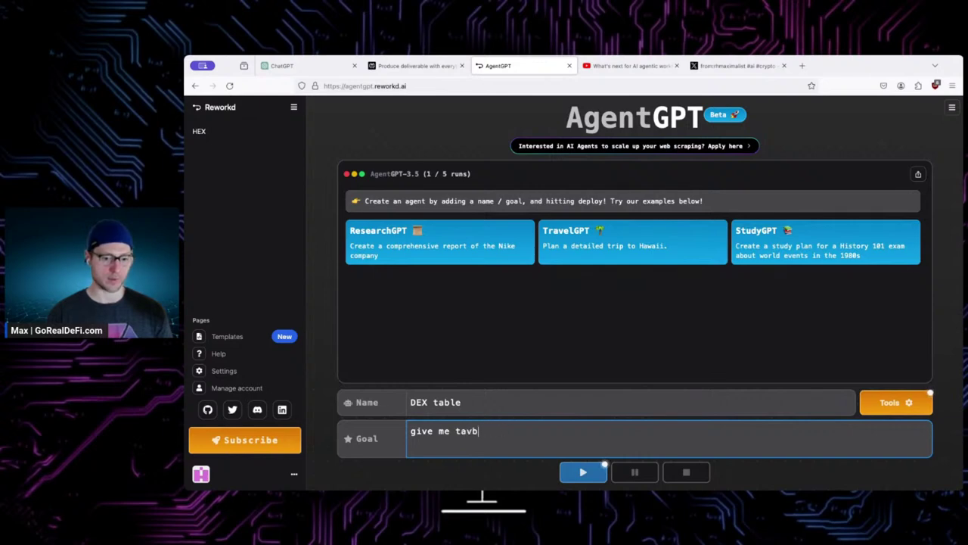
type("ble t")
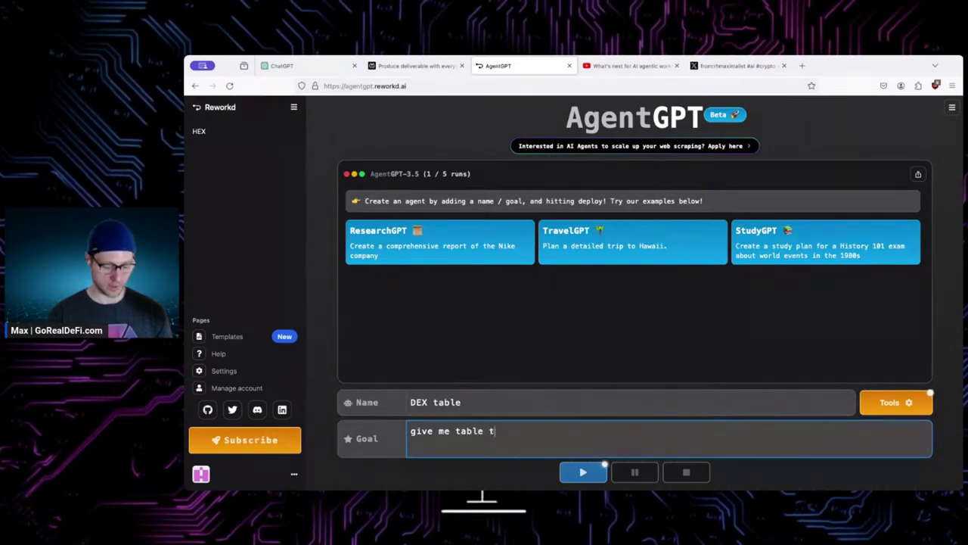
type("op 10 dex and features")
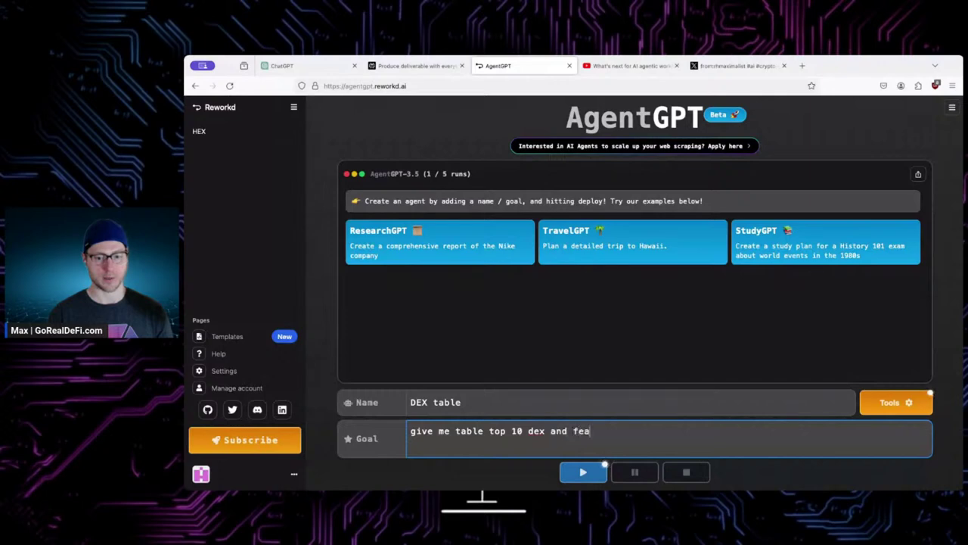
left_click(595, 477)
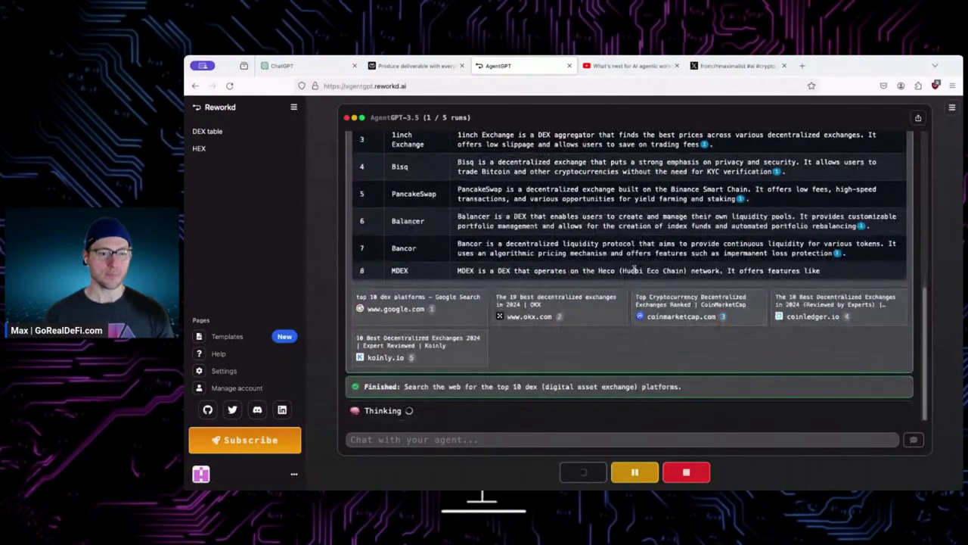
Step: Generate a summary of the finished DEX table run and bring the beginning of the summary into view
scroll(635, 287, "up", 5)
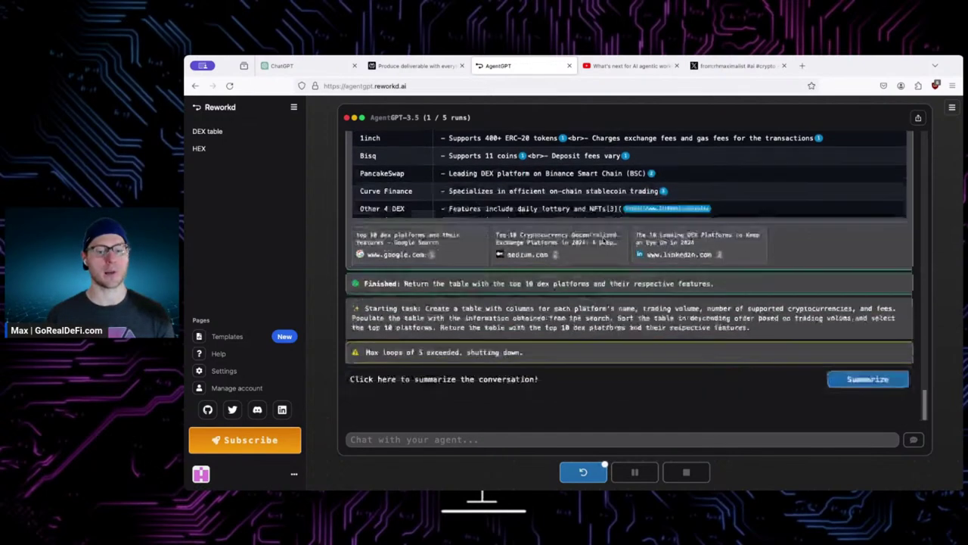
left_click(856, 391)
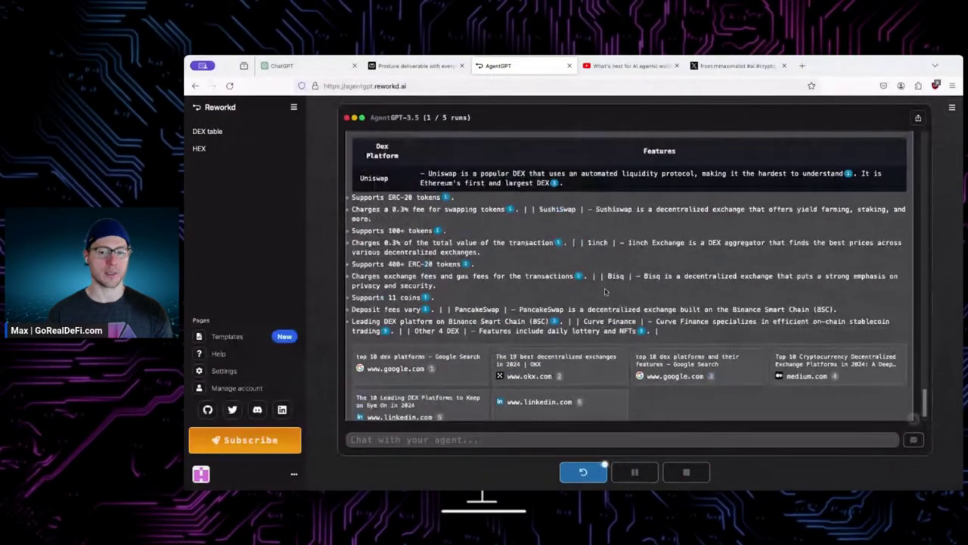
scroll(605, 292, "up", 3)
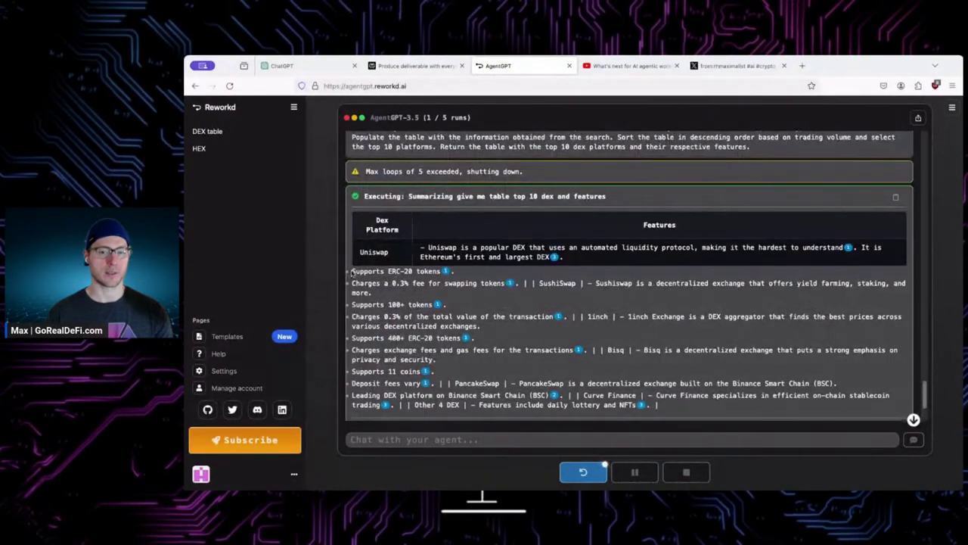
Step: Examine the formatting of the summary below the Uniswap row, including the other DEX entries and the sources
left_click_drag(351, 271, 403, 295)
left_click(409, 295)
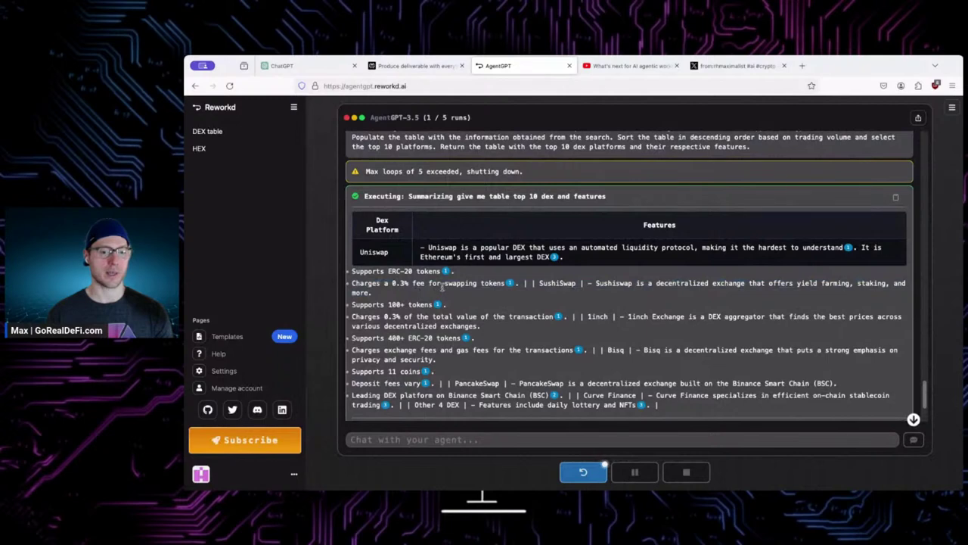
scroll(447, 287, "down", 2)
scroll(448, 287, "down", 1)
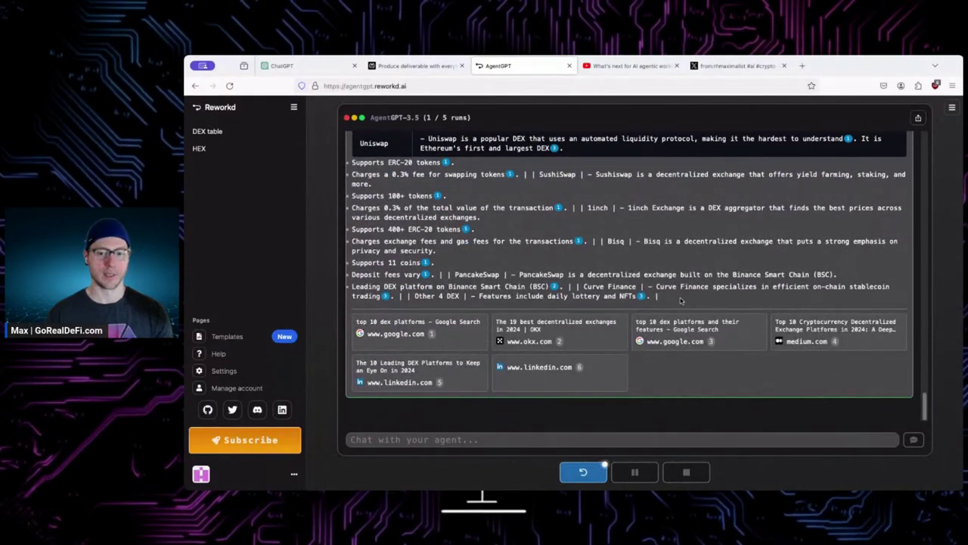
left_click_drag(655, 297, 359, 162)
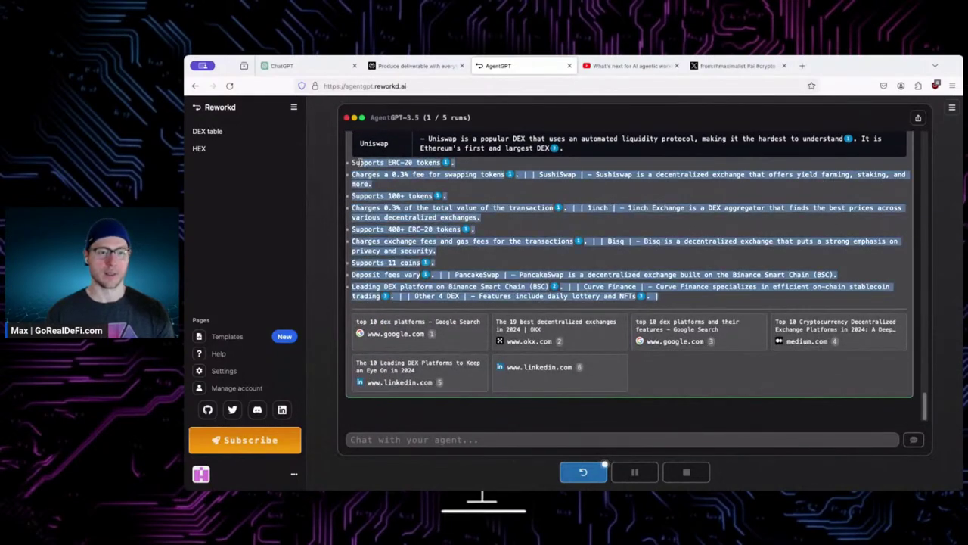
left_click(437, 217)
scroll(424, 227, "up", 1)
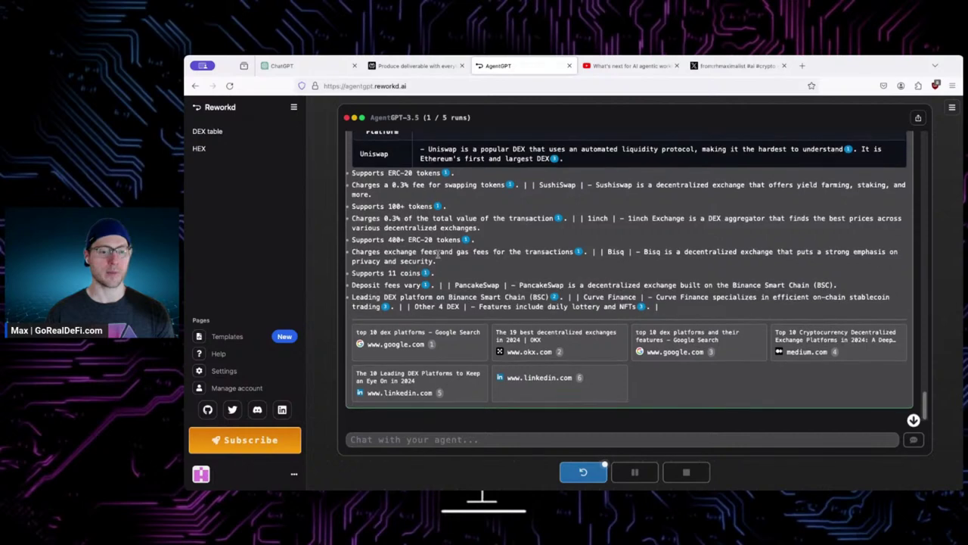
scroll(437, 256, "down", 1)
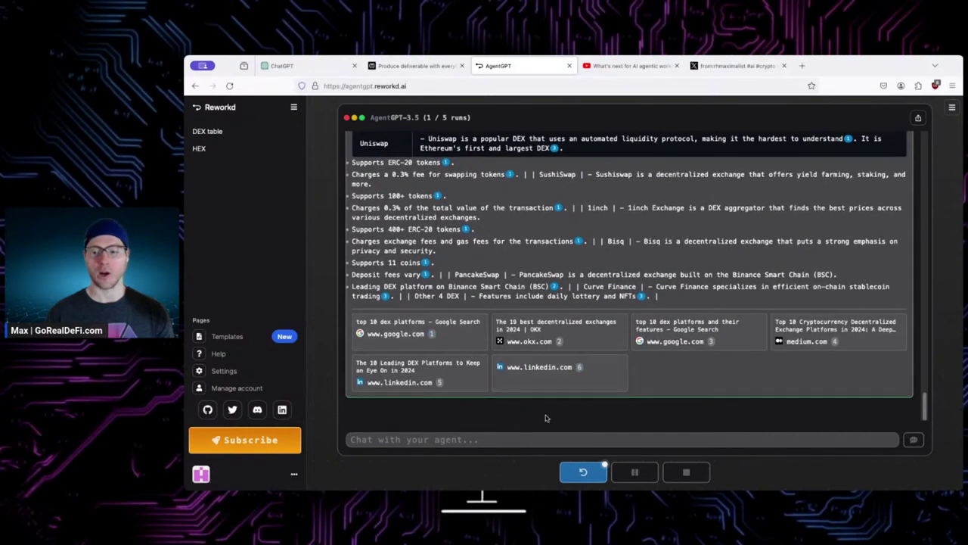
Step: Send the agent the follow-up chat message "produce a table"
left_click(687, 439)
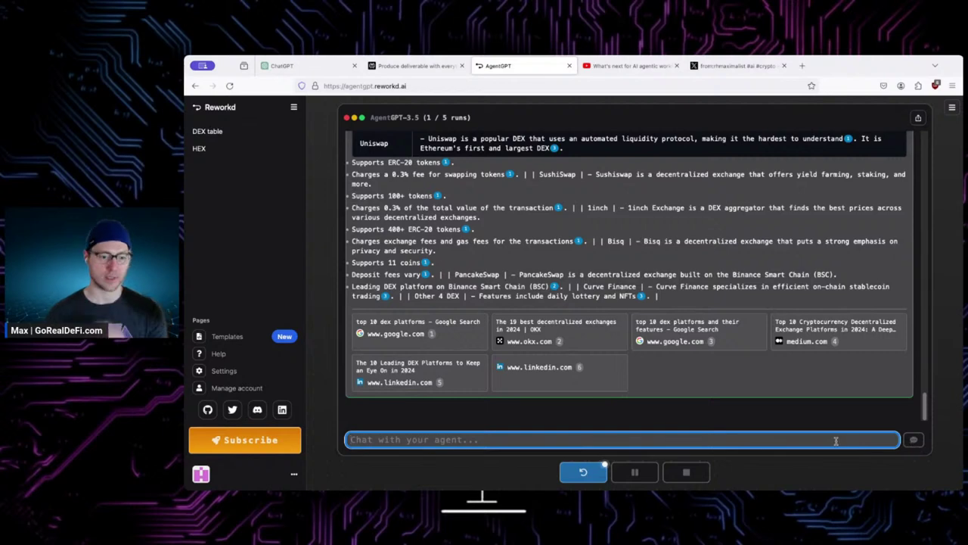
type("correct t")
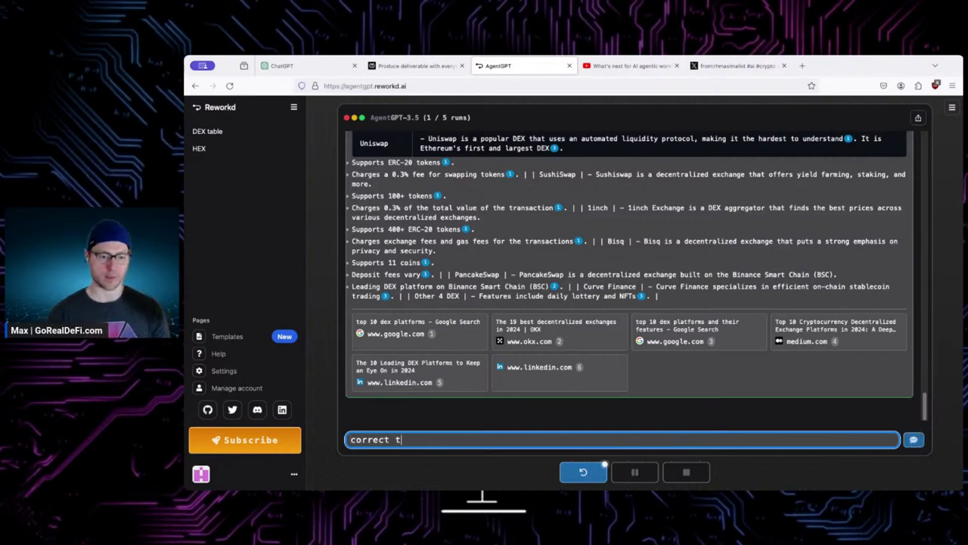
key("BackSpace")
key("BackSpace")
key("BackSpace")
key("BackSpace")
key("BackSpace")
key("BackSpace")
key("BackSpace")
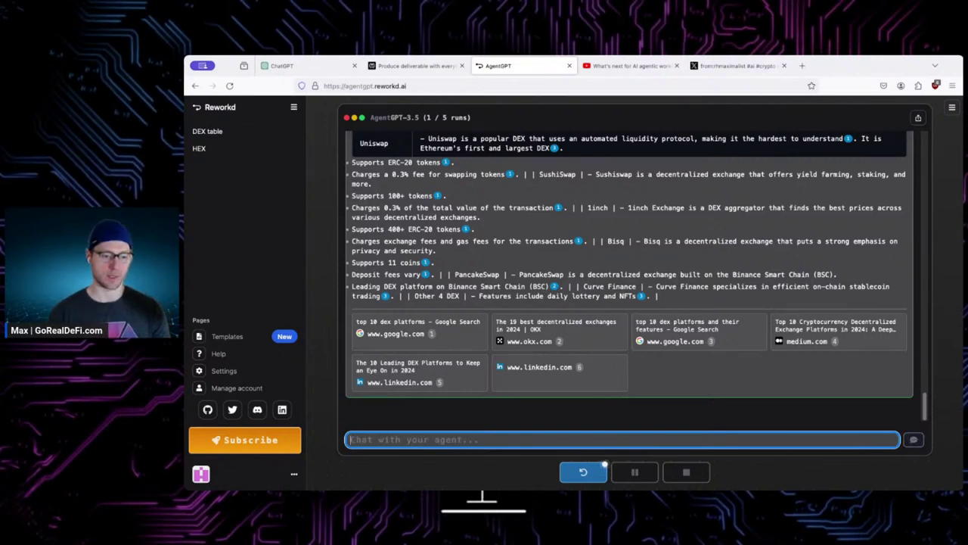
type("prod")
key("BackSpace")
key("BackSpace")
key("BackSpace")
key("BackSpace")
type("prod")
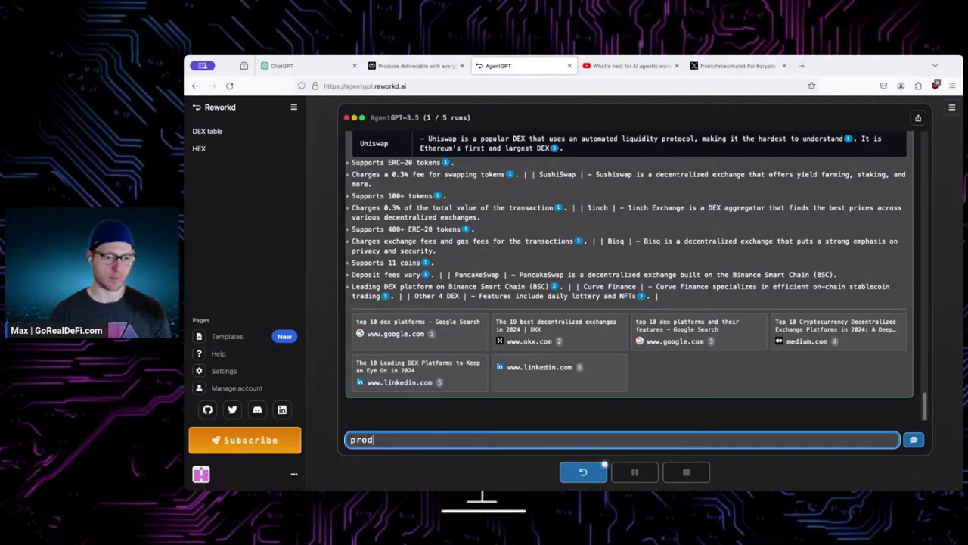
type("uce a table")
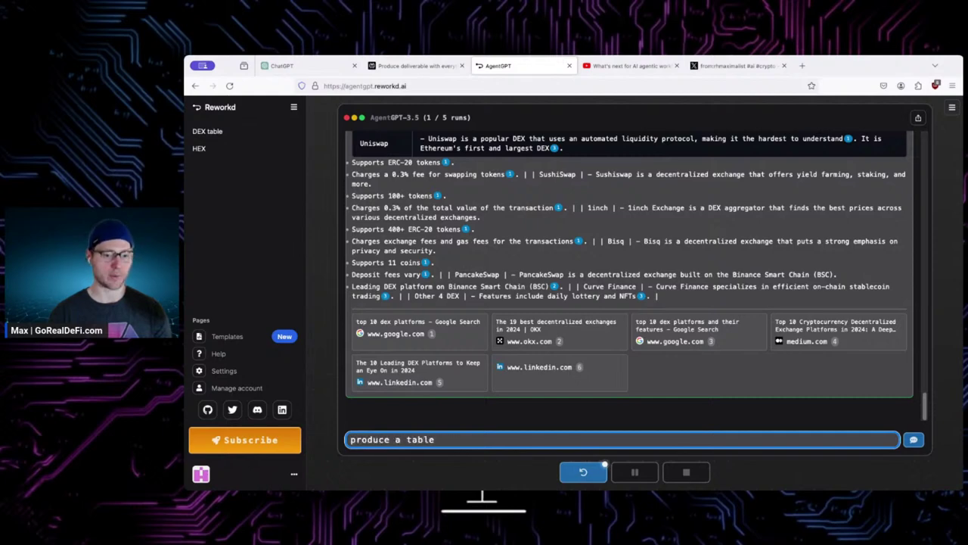
left_click(914, 439)
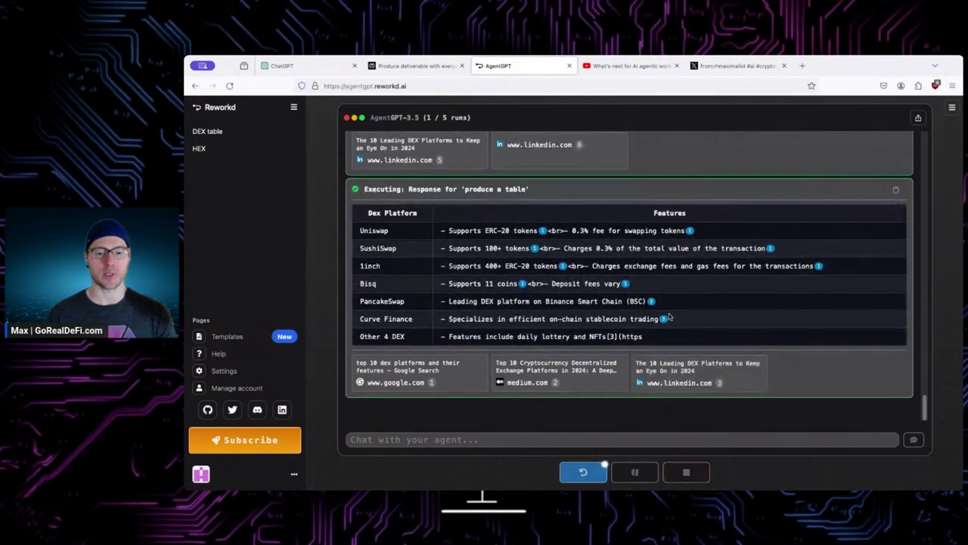
Step: Compare the "produce a table" response with the earlier summary and reset the agent to its setup page
scroll(650, 310, "up", 5)
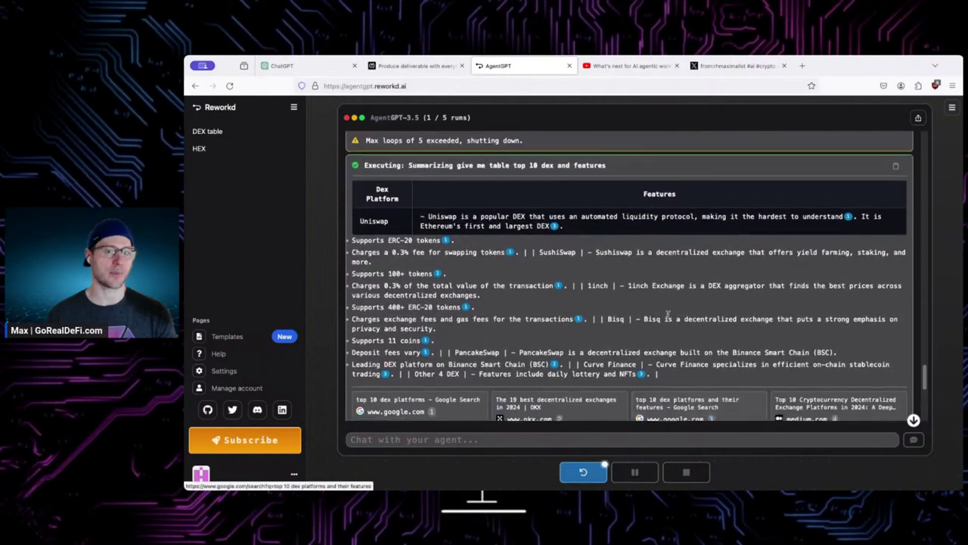
scroll(454, 310, "down", 10)
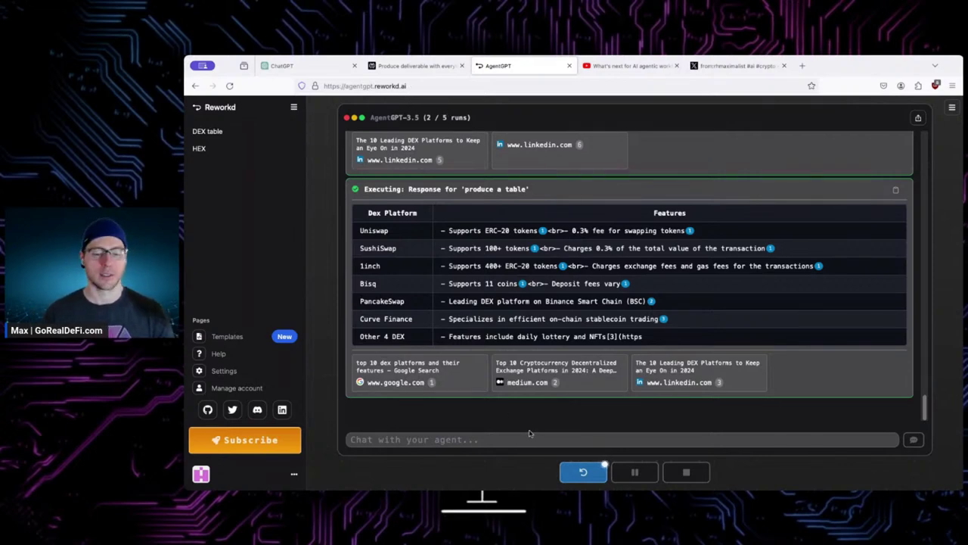
left_click(582, 471)
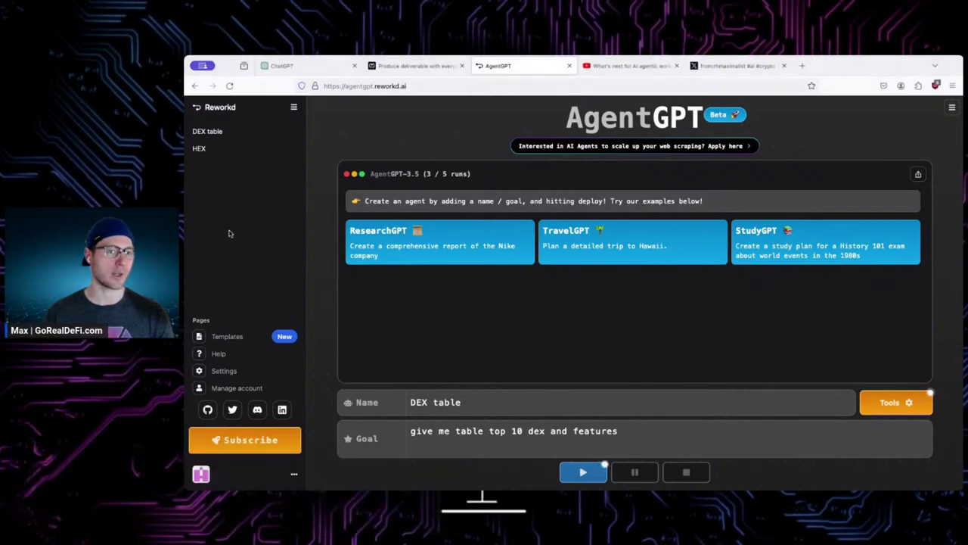
Step: Open gorealdefi.com in a new tab and browse the YouTube playlist behind its Money link
left_click(803, 65)
type("go")
key("Return")
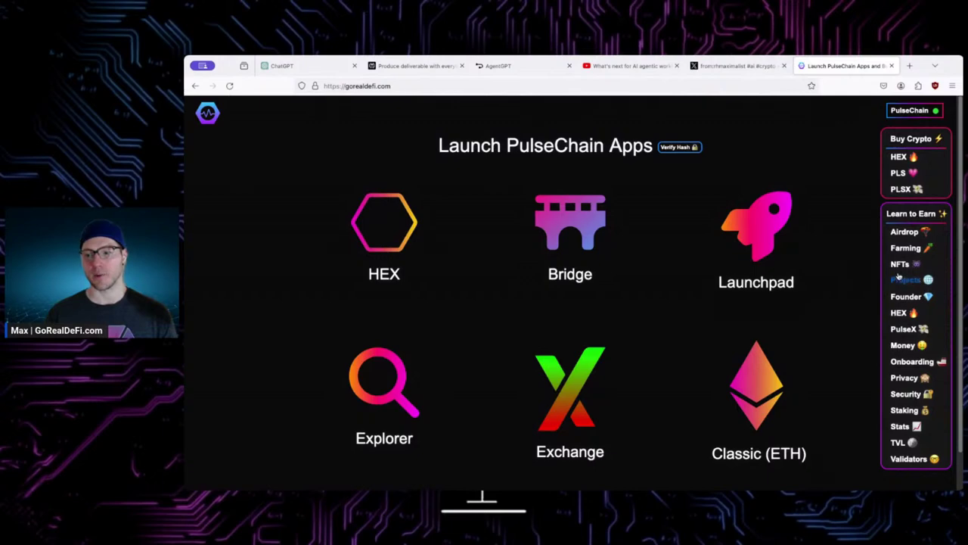
left_click(903, 345)
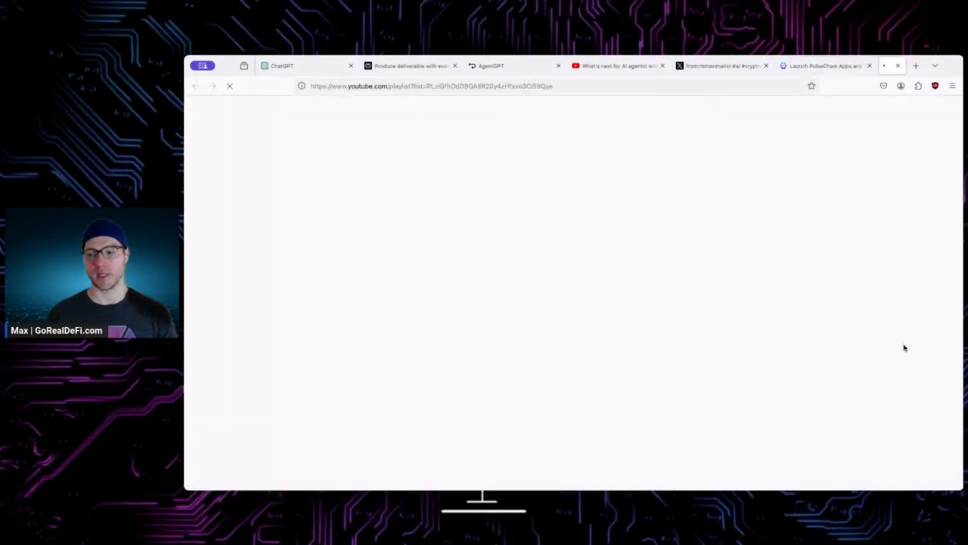
scroll(642, 240, "down", 3)
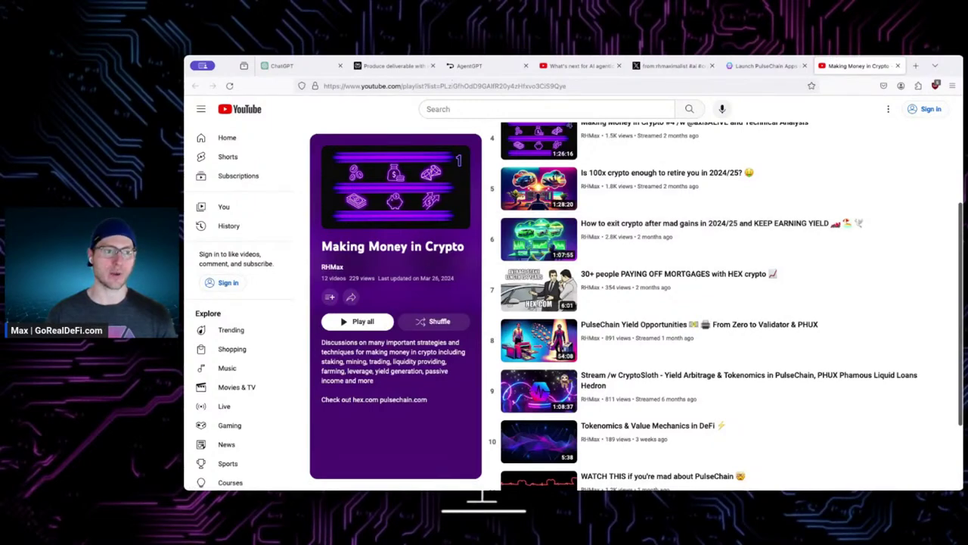
Step: Close the Making Money in Crypto playlist and gorealdefi.com tabs, and return to AgentGPT
left_click(764, 65)
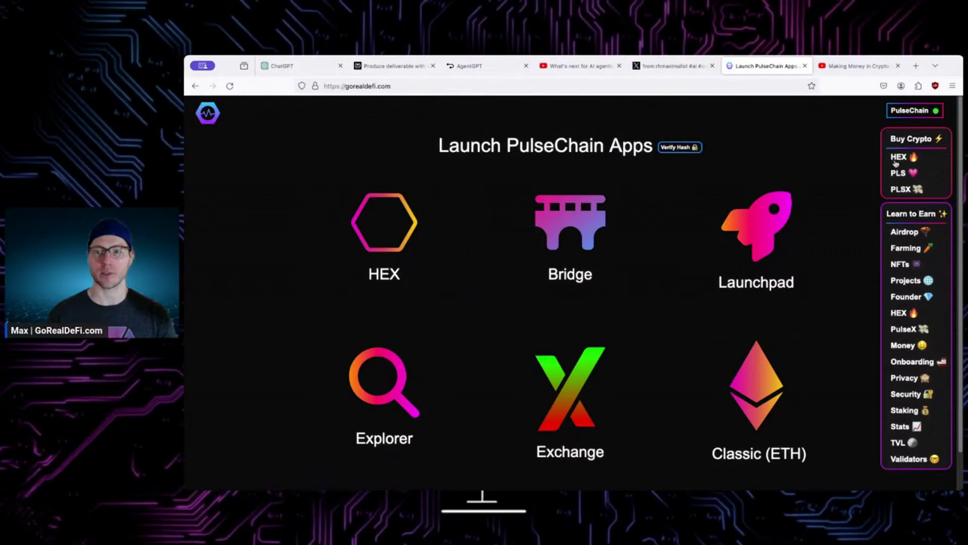
left_click(878, 67)
left_click(898, 66)
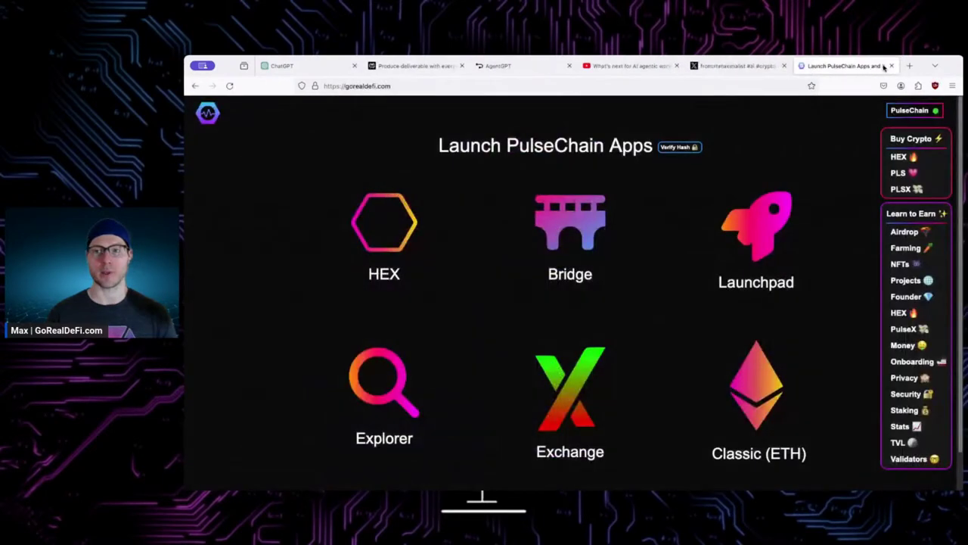
left_click(897, 66)
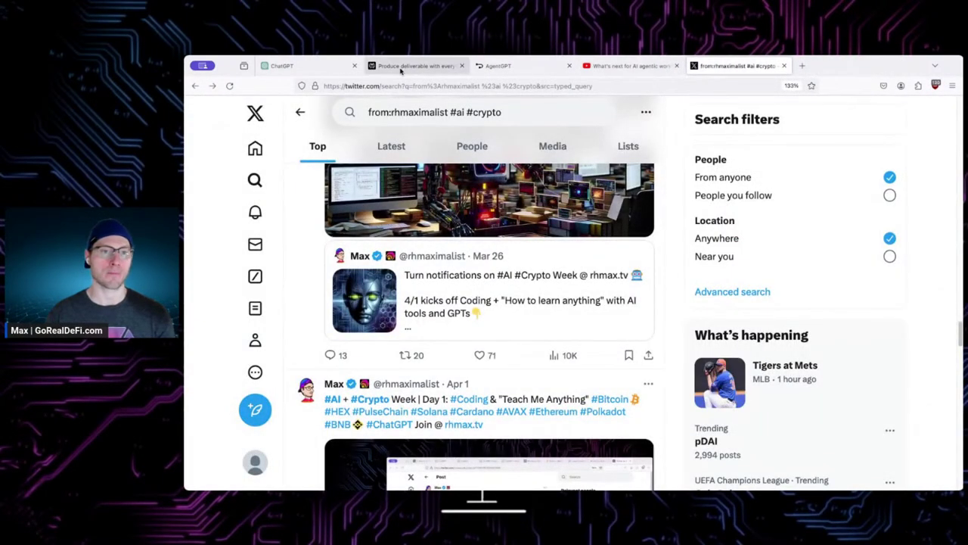
left_click(333, 68)
left_click(481, 67)
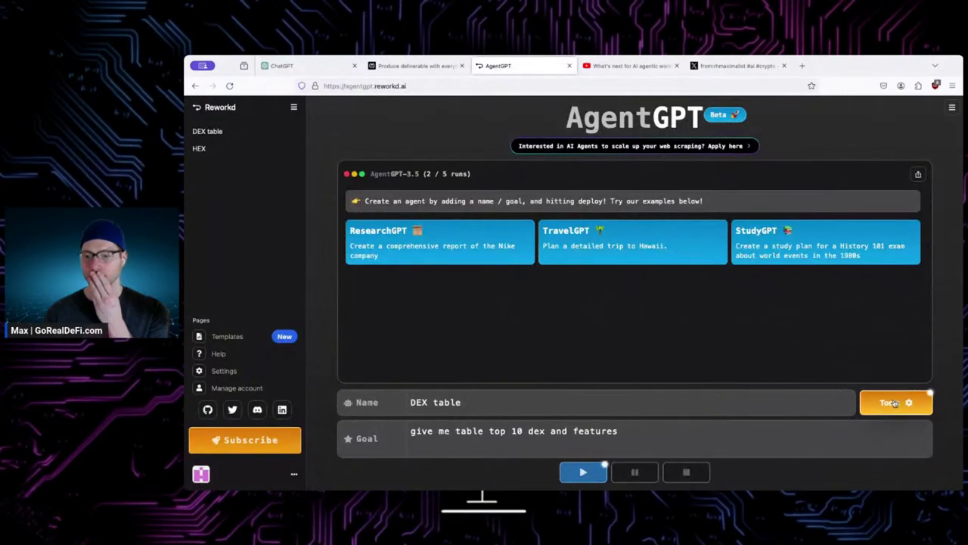
Step: Clear the agent's name on the setup page
left_click(631, 437)
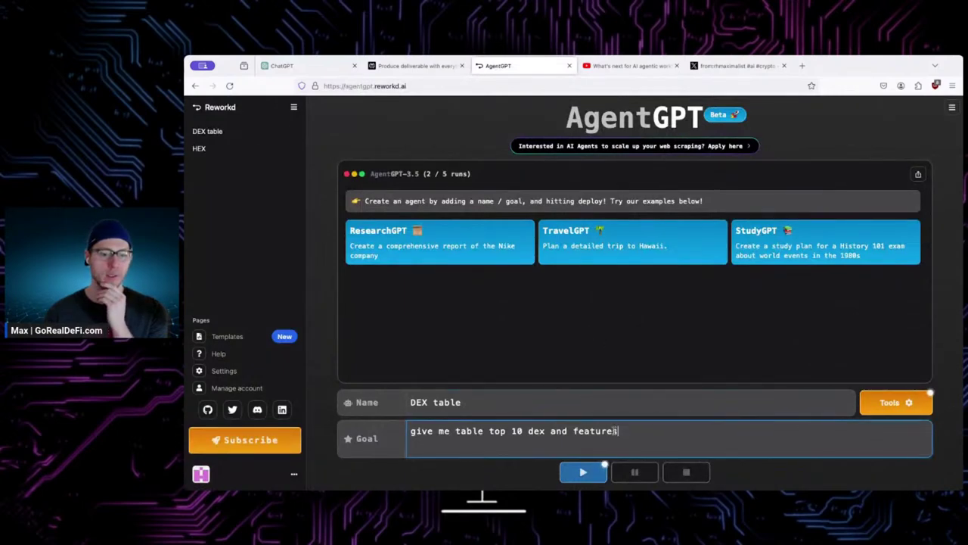
triple_click(430, 402)
key("BackSpace")
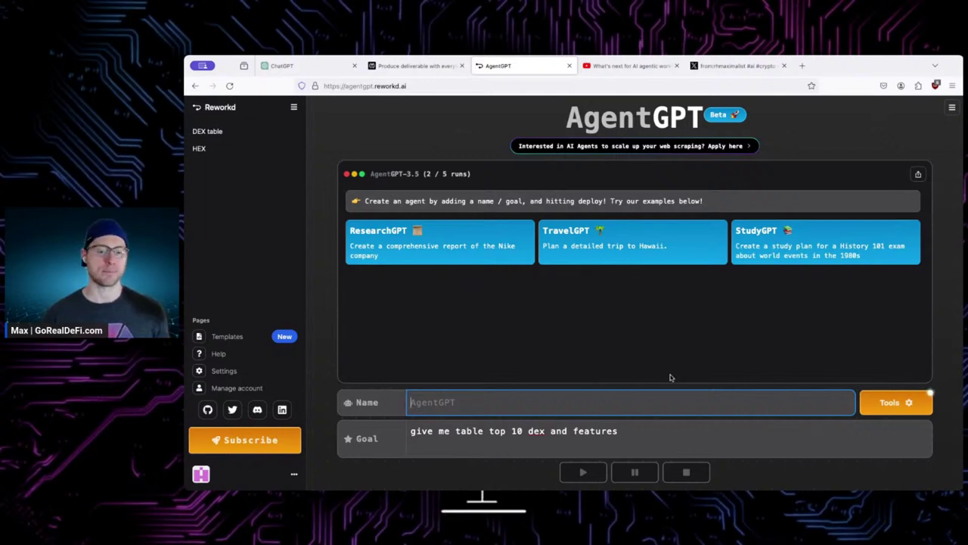
Step: Replace the agent's goal with "make the case for pulsechain overtaking ethereum"
left_click_drag(622, 432, 400, 432)
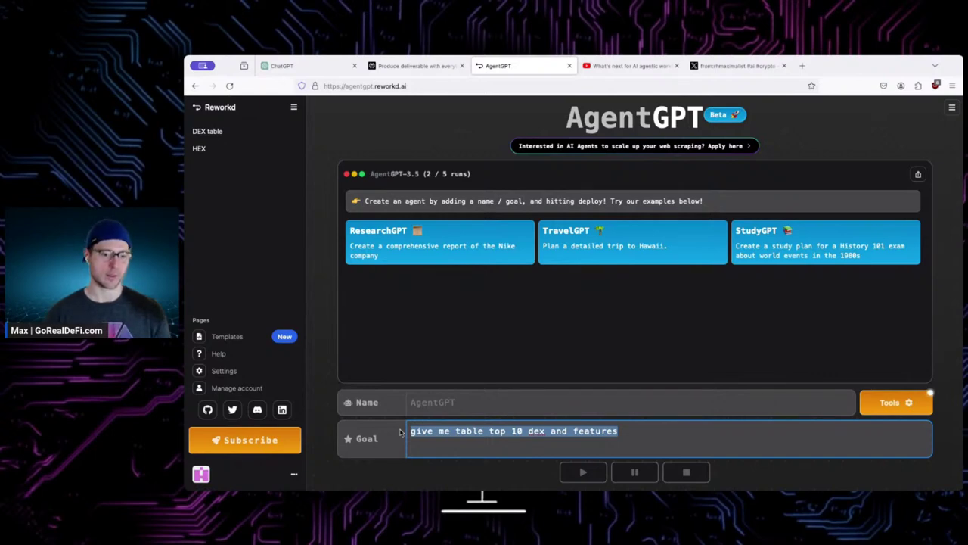
type("make the")
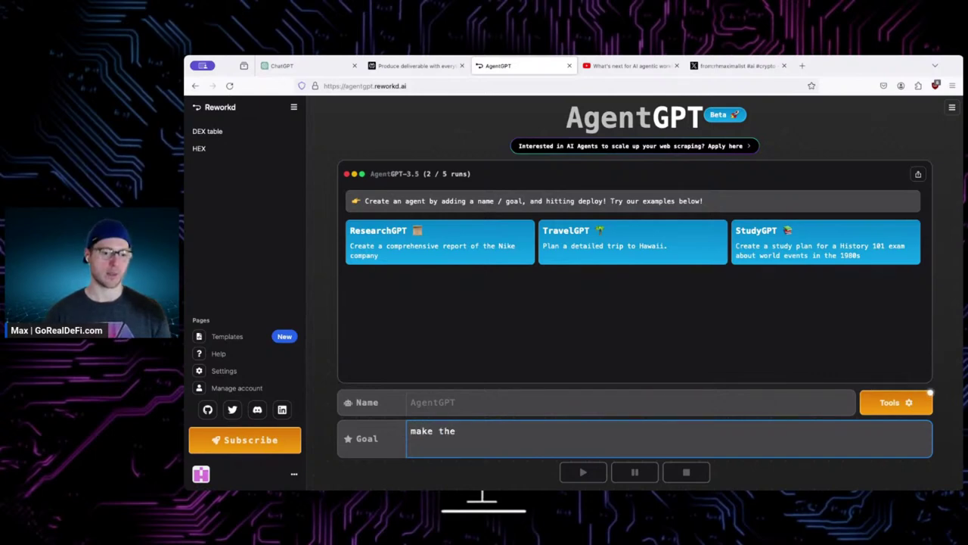
type(" case for pulsechai")
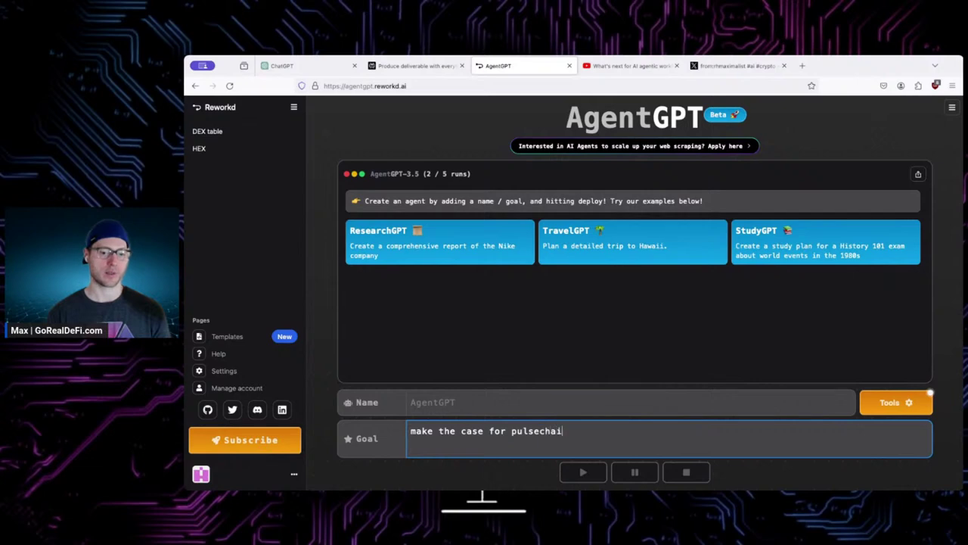
type("n overtaing")
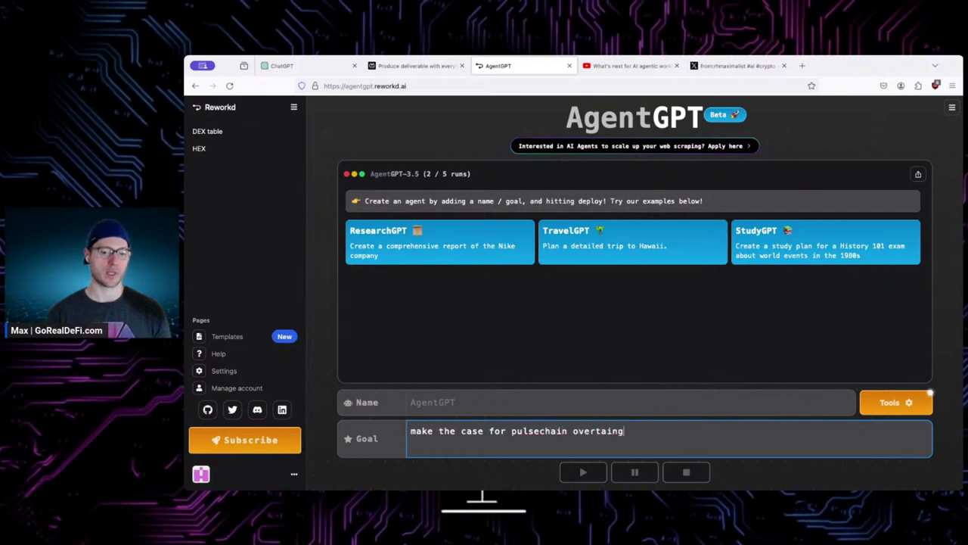
key("BackSpace")
key("BackSpace")
type("king ethere")
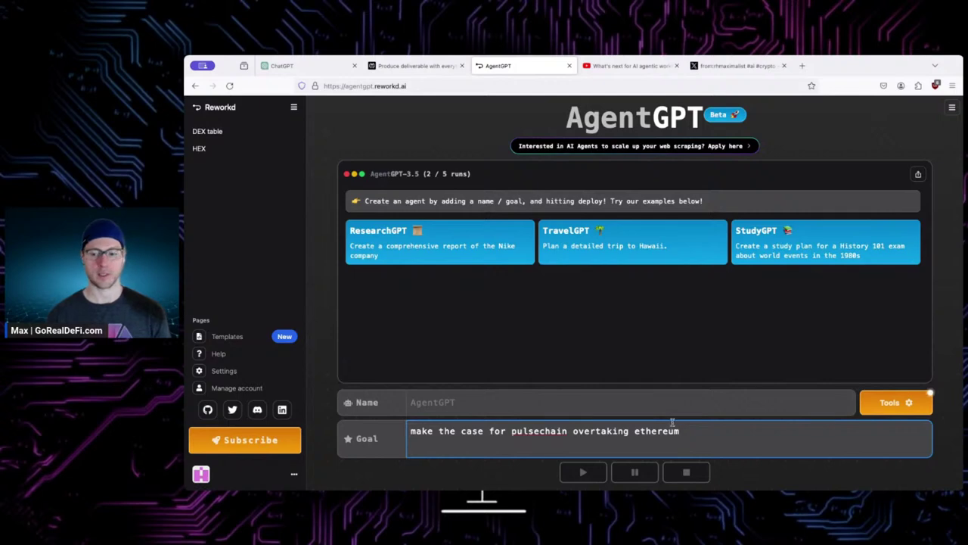
type("um")
Step: Name the agent "PulseChain #1" and deploy it
left_click(574, 468)
left_click(502, 407)
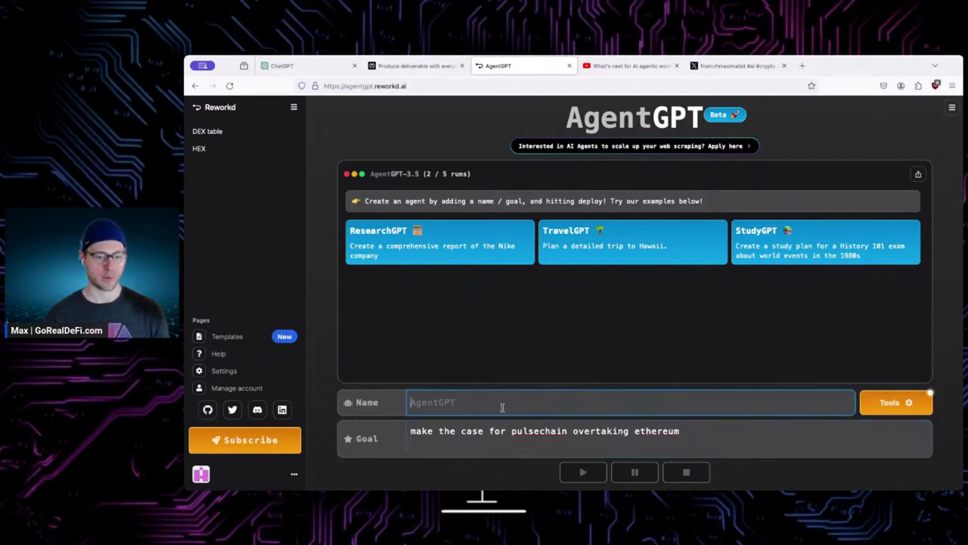
type("PulseChain #1")
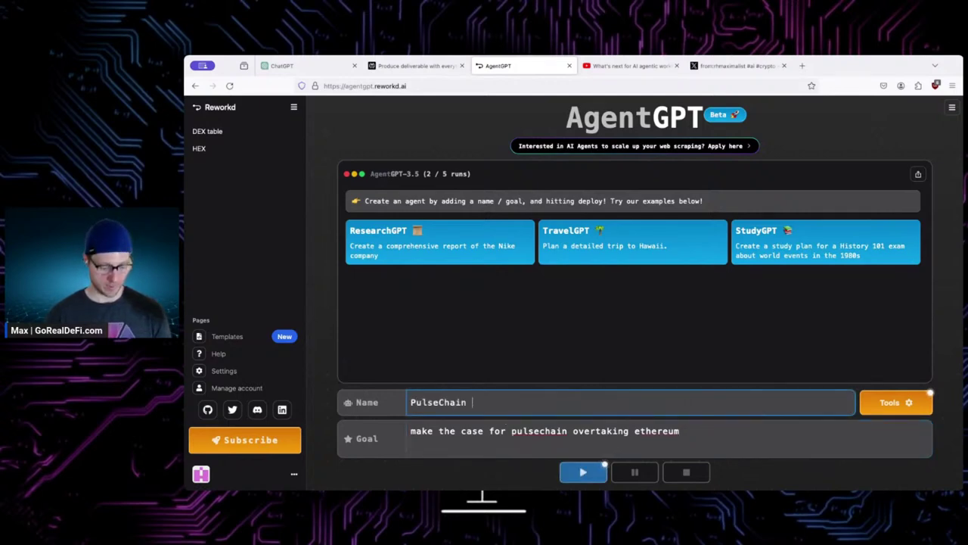
left_click(588, 472)
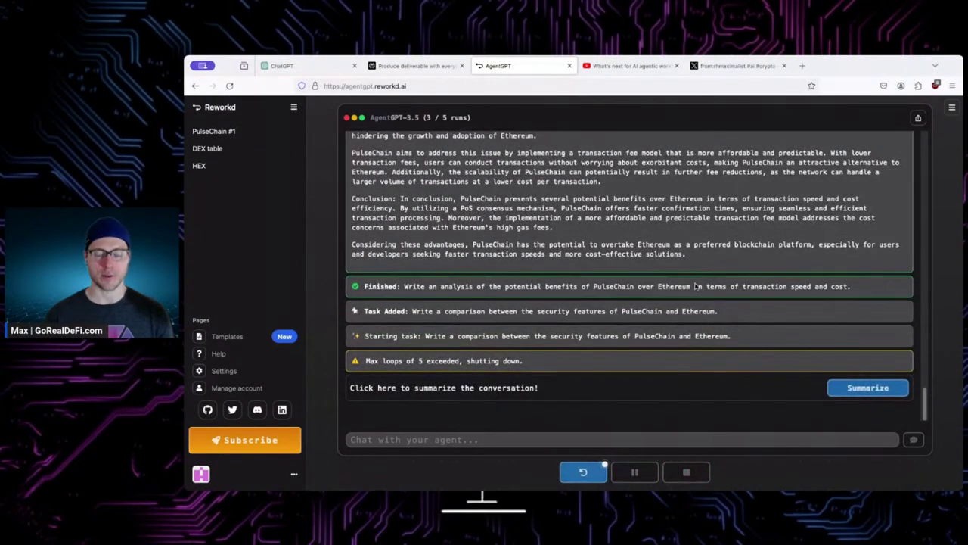
Step: Summarize the PulseChain #1 conversation and read the summary's scalability, transaction fees and conclusion sections
left_click(868, 388)
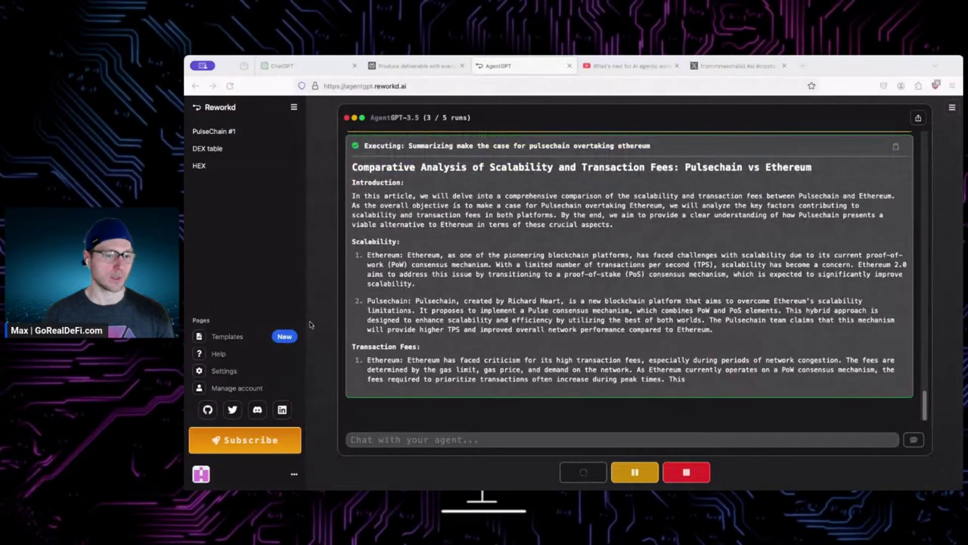
scroll(488, 345, "up", 2)
scroll(488, 345, "up", 1)
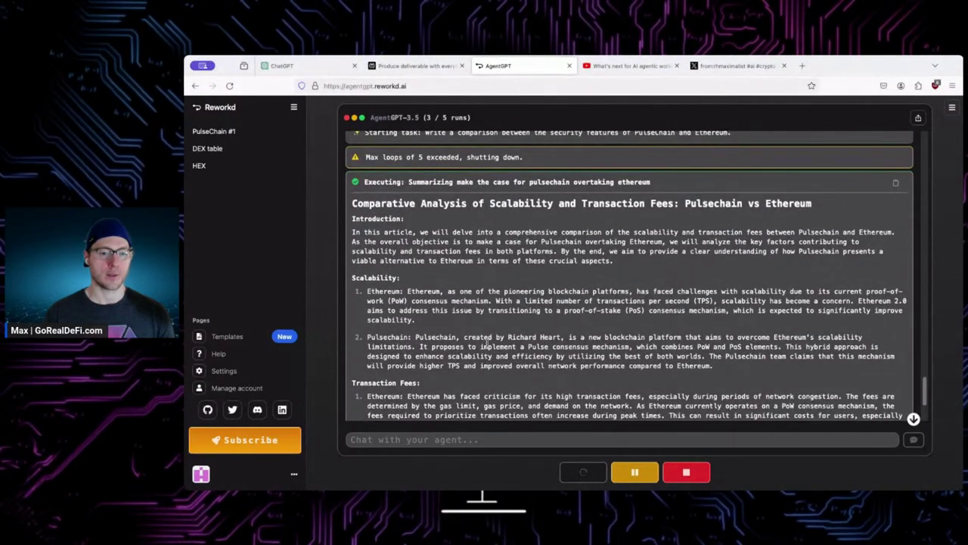
scroll(488, 342, "down", 1)
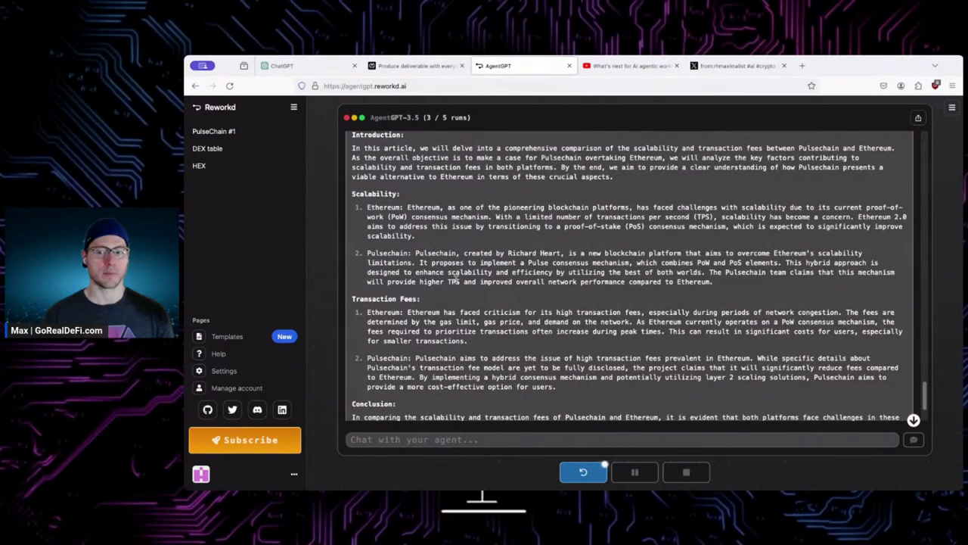
scroll(455, 277, "up", 1)
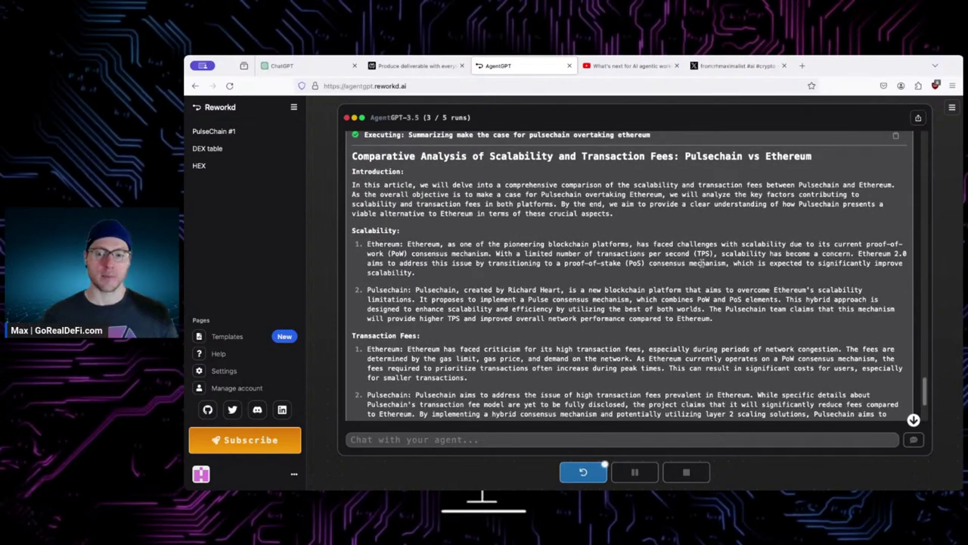
scroll(674, 261, "down", 1)
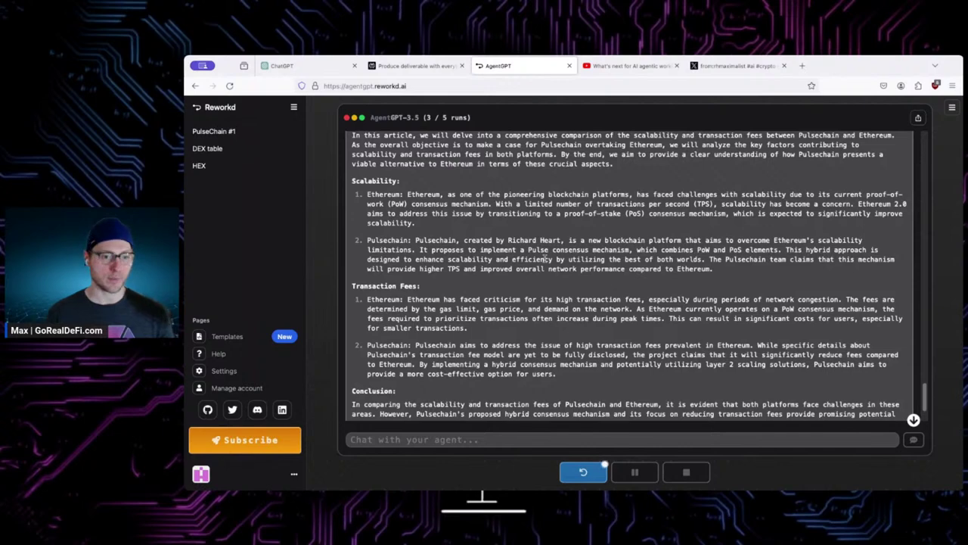
scroll(544, 259, "down", 2)
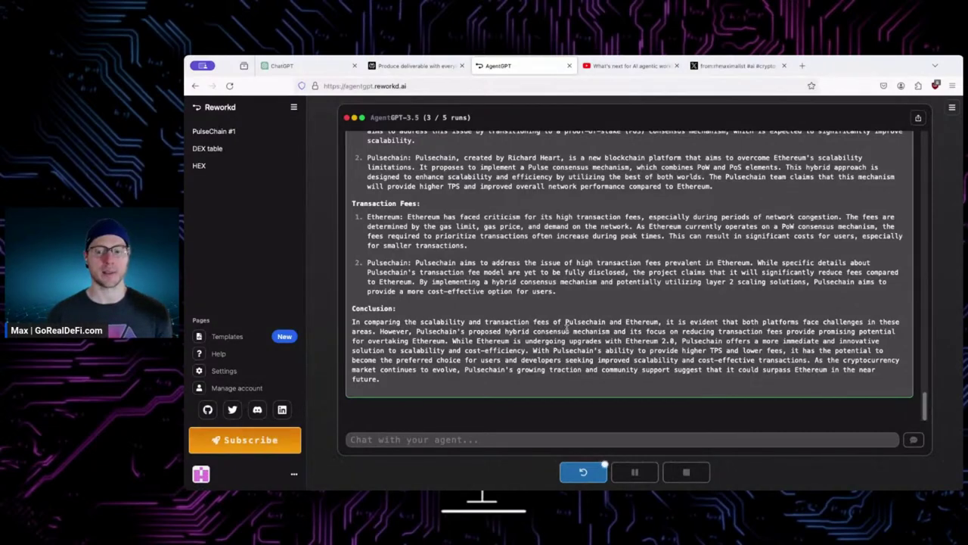
scroll(567, 327, "up", 1)
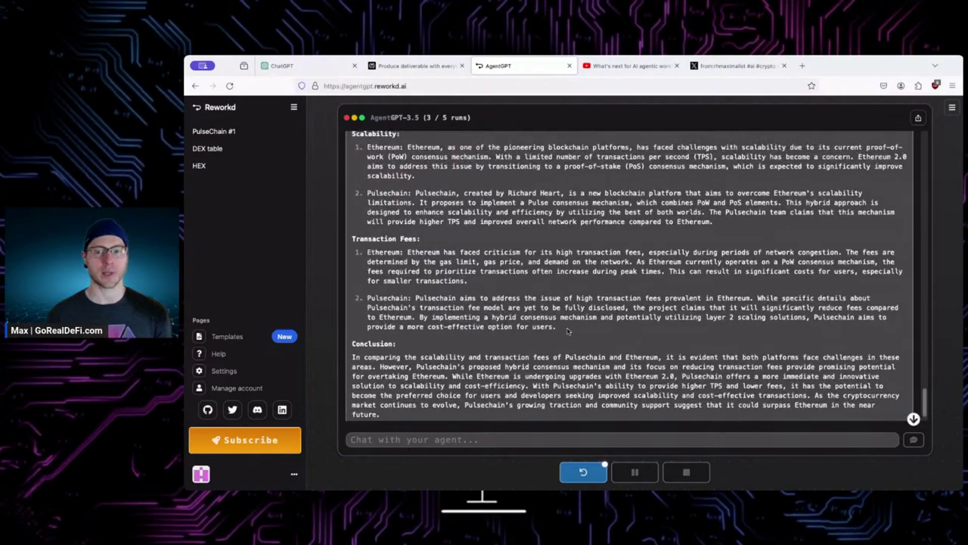
scroll(568, 330, "up", 7)
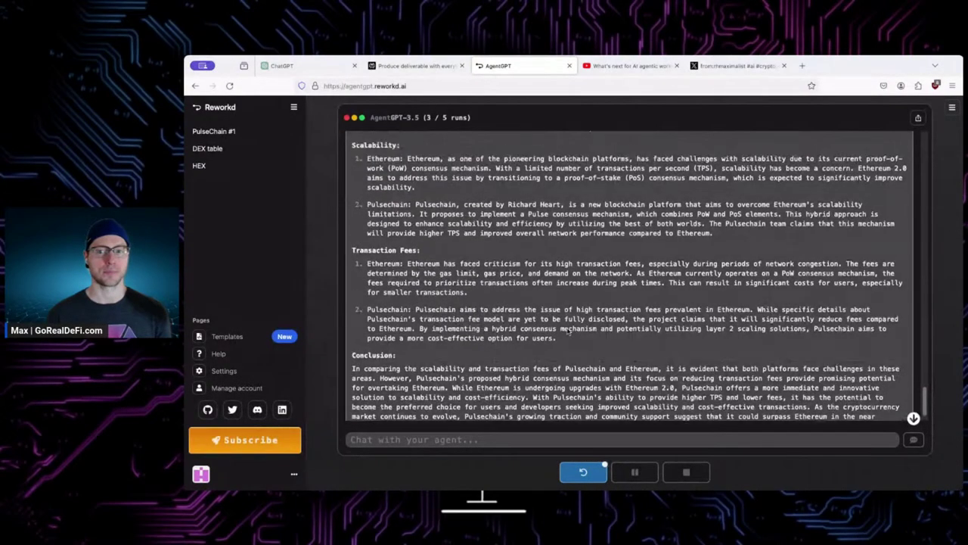
scroll(567, 328, "down", 8)
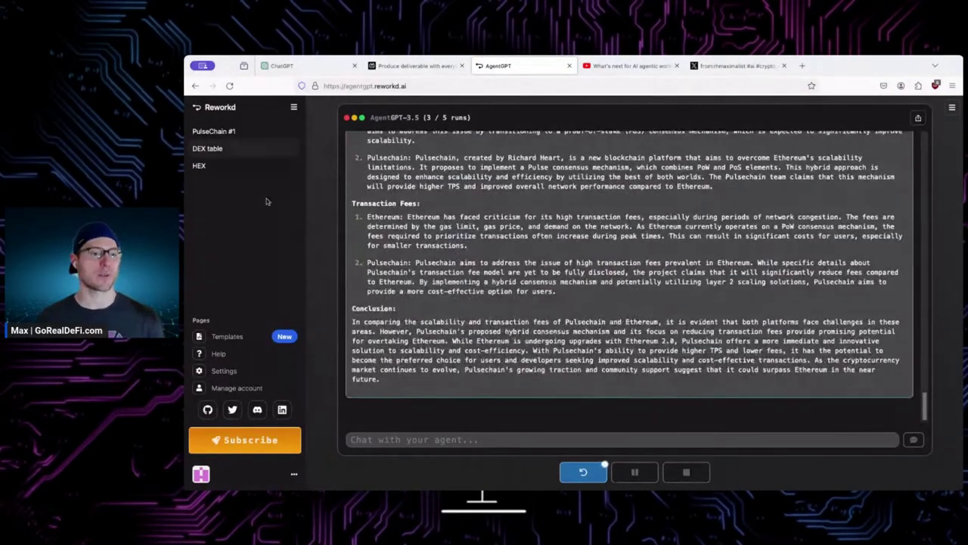
Step: Reset the agent to its setup page and clear both its goal and its name
left_click(593, 476)
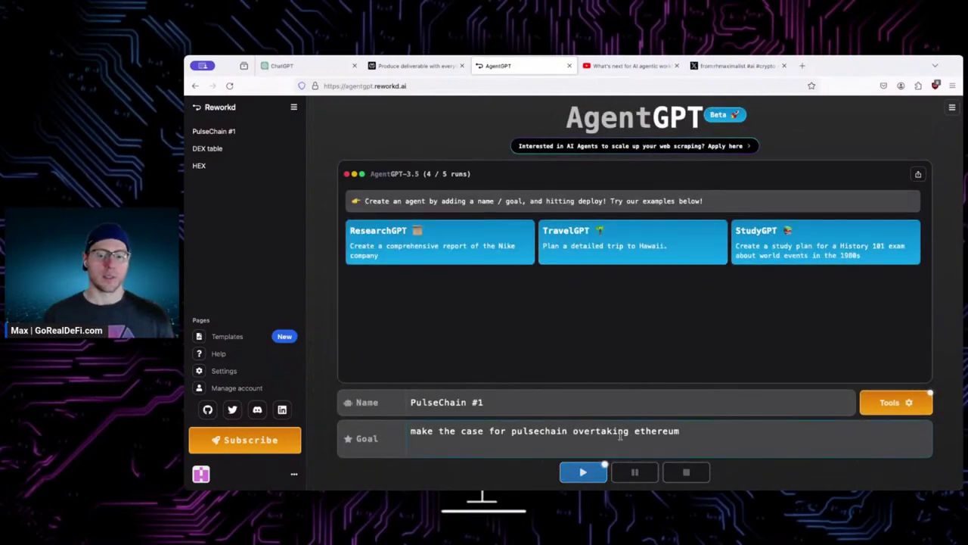
left_click_drag(690, 430, 390, 424)
key("BackSpace")
left_click(491, 402)
key("ctrl+a")
key("BackSpace")
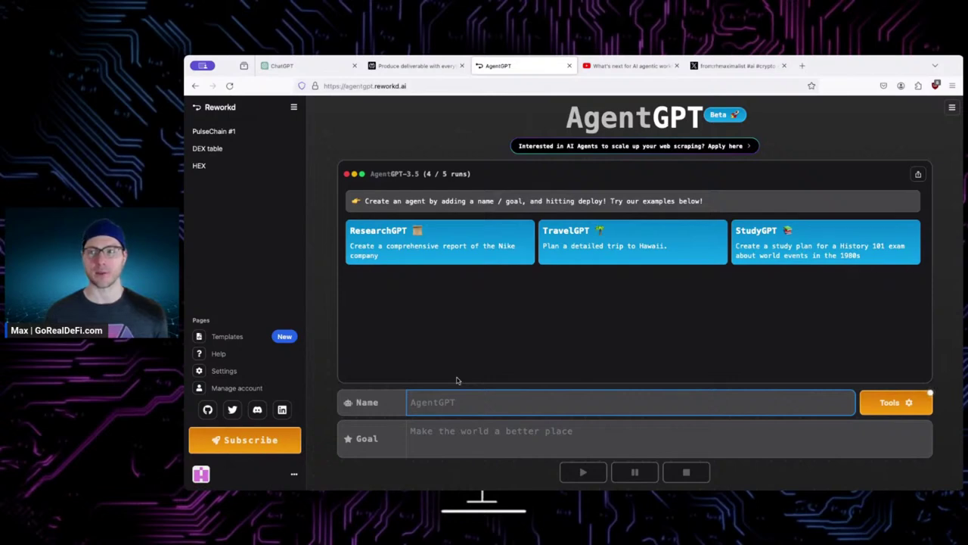
Step: Enter "give me top 5 defi strategies" as the agent's goal, leaving the name empty
type("give me ")
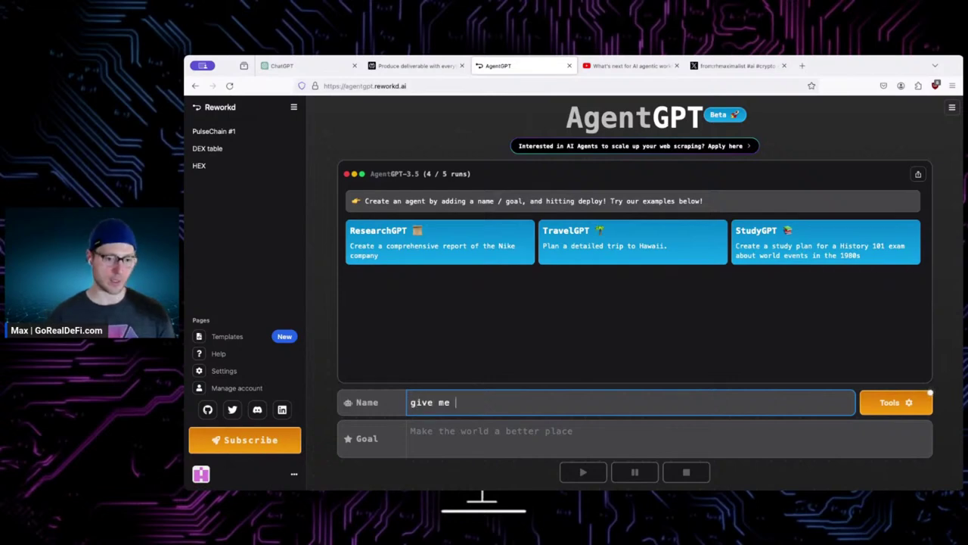
type("top 5 defi s")
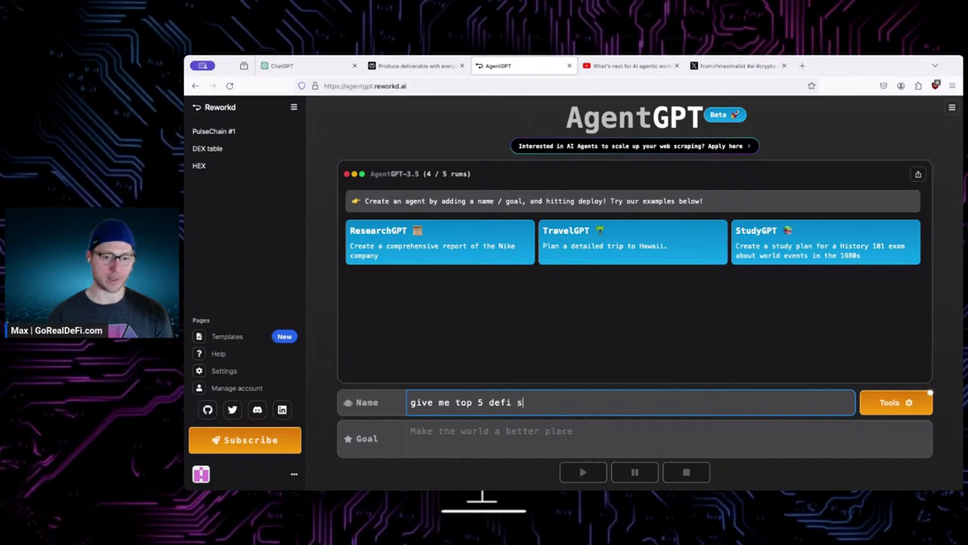
type("trategies")
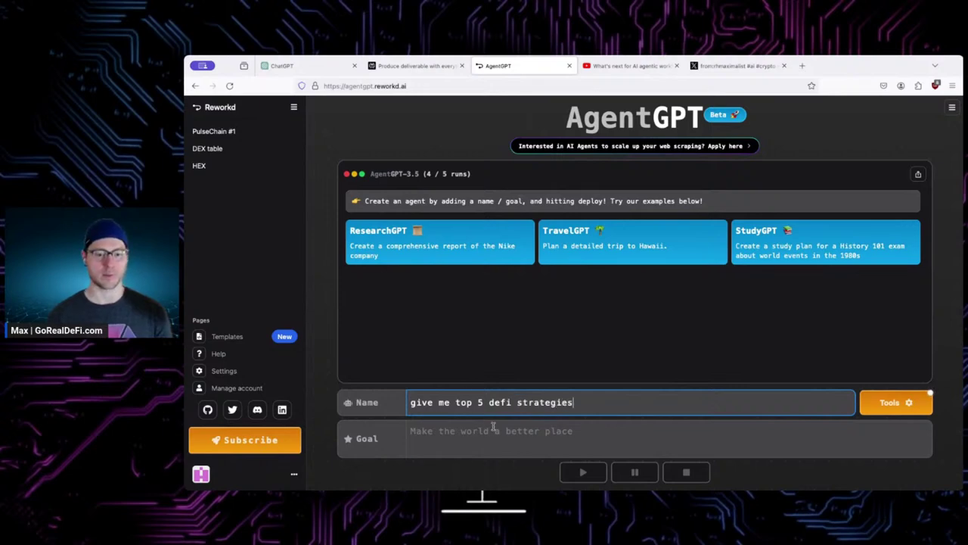
left_click(512, 436)
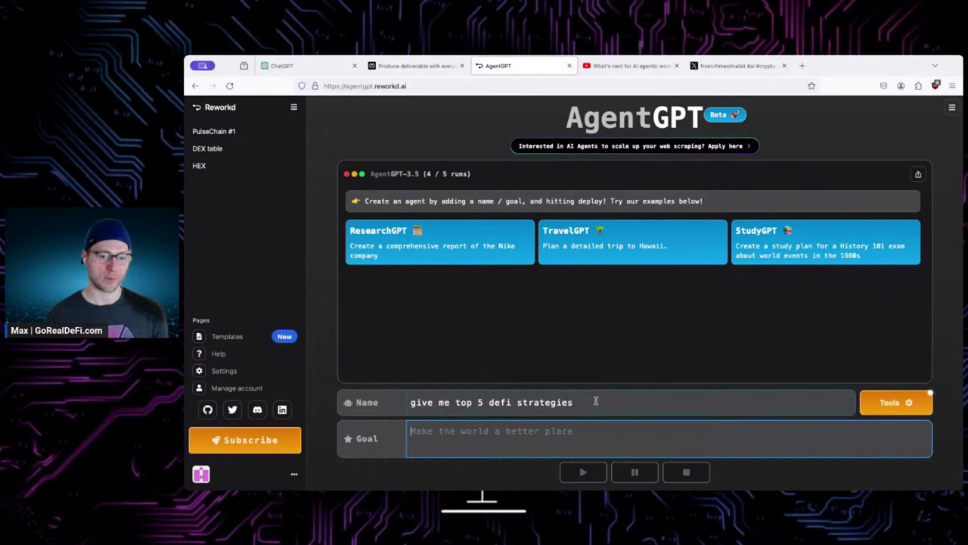
left_click_drag(596, 401, 392, 402)
key("ctrl+x")
left_click(469, 441)
key("ctrl+v")
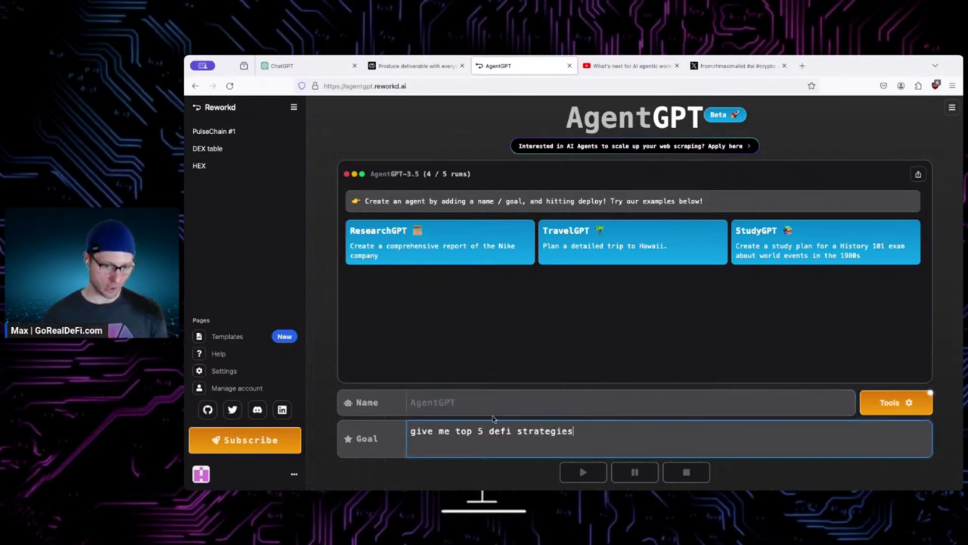
Step: Name the agent "DeFi Strategies" and deploy it
left_click(479, 402)
type("DeFi S")
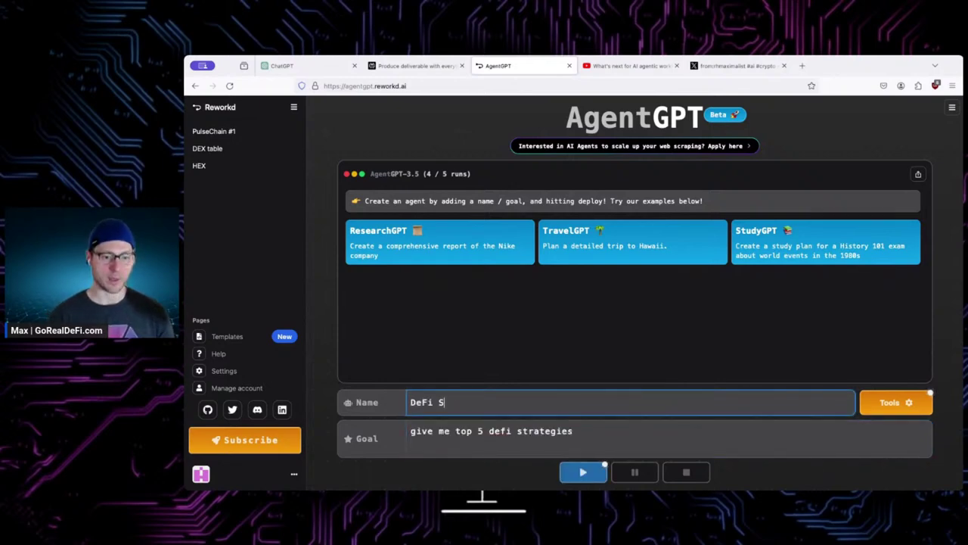
type("trategies")
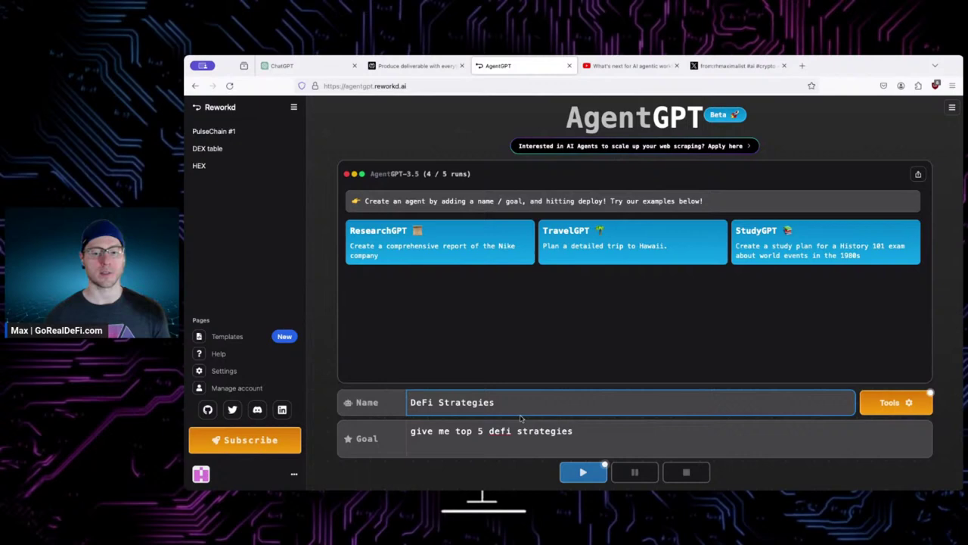
left_click(583, 471)
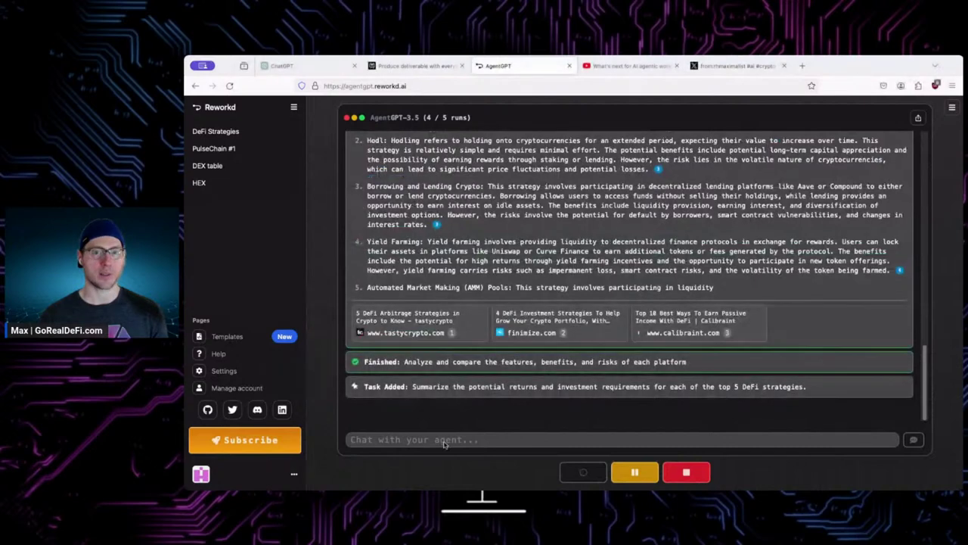
Step: Open the copied YouTube link to "AI Pioneer Shows The Power of AI AGENTS" in a new tab
left_click(802, 65)
key("ctrl+v")
key("Return")
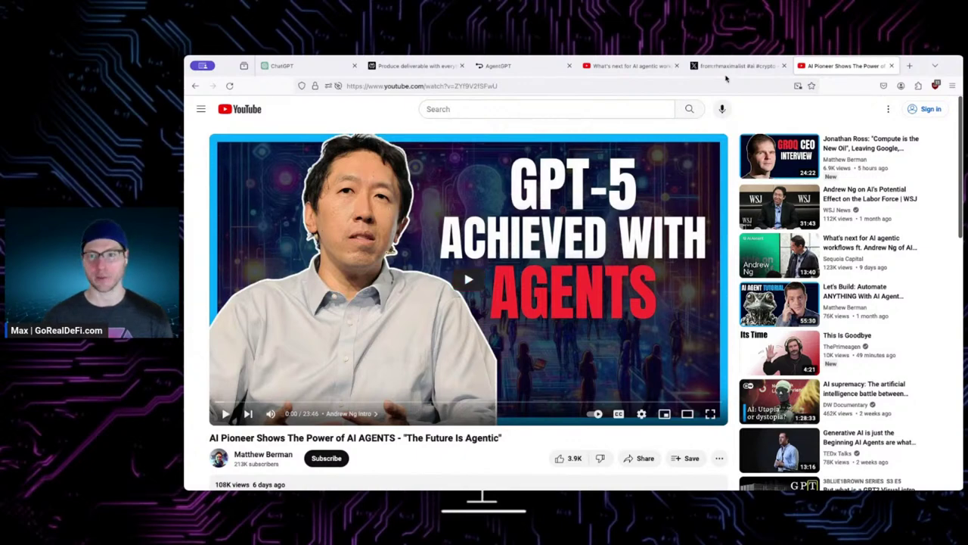
Step: Look over the two YouTube videos on AI agents and the ChatGPT and Perplexity pages, and return to AgentGPT
left_click(633, 66)
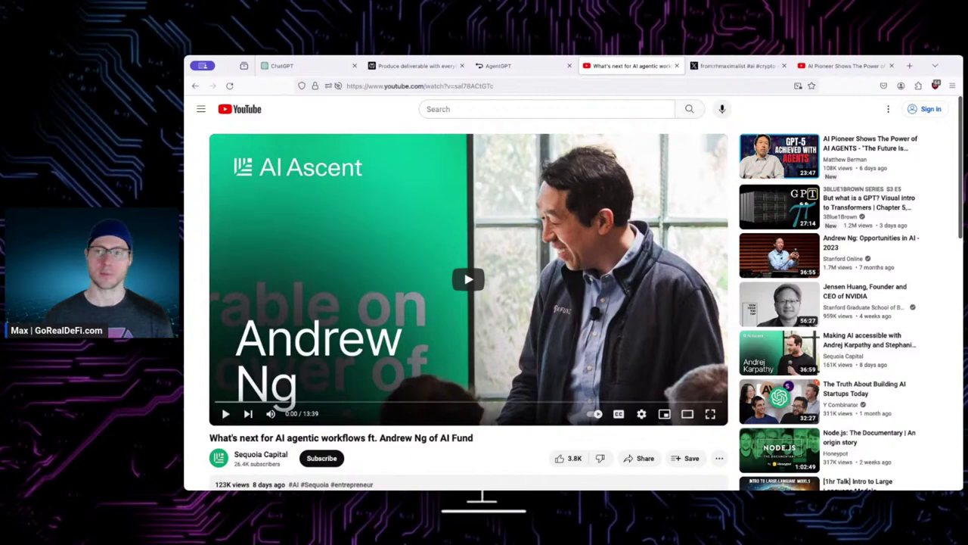
left_click(857, 66)
left_click(630, 66)
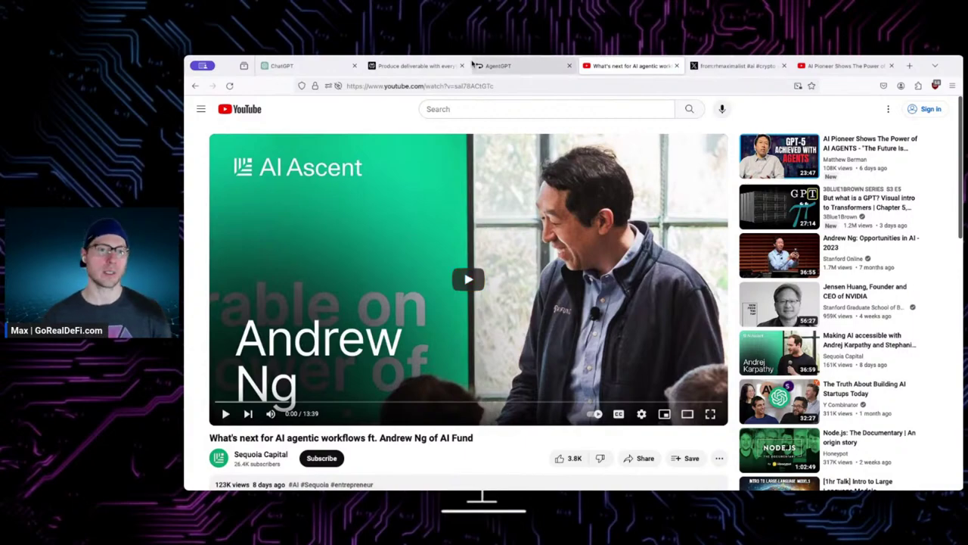
left_click(305, 66)
left_click(415, 65)
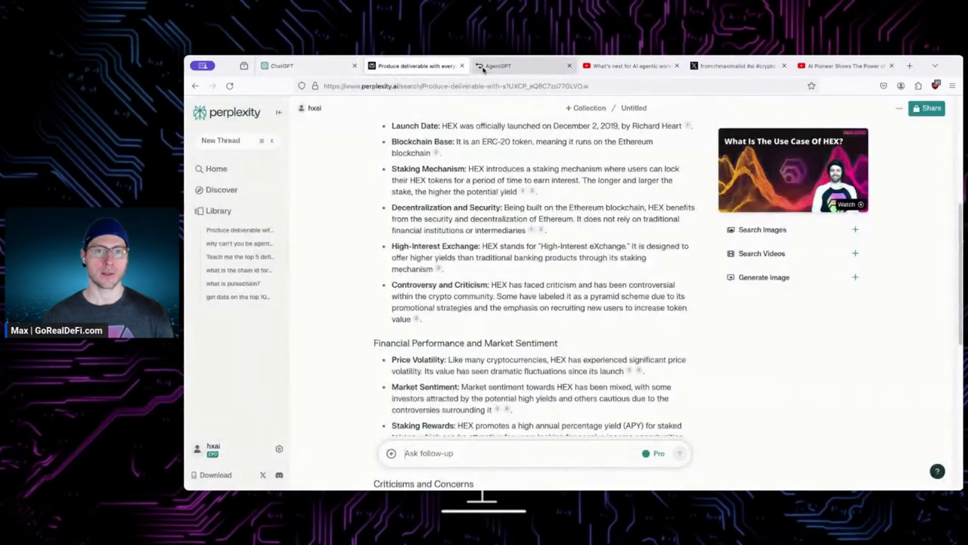
left_click(496, 66)
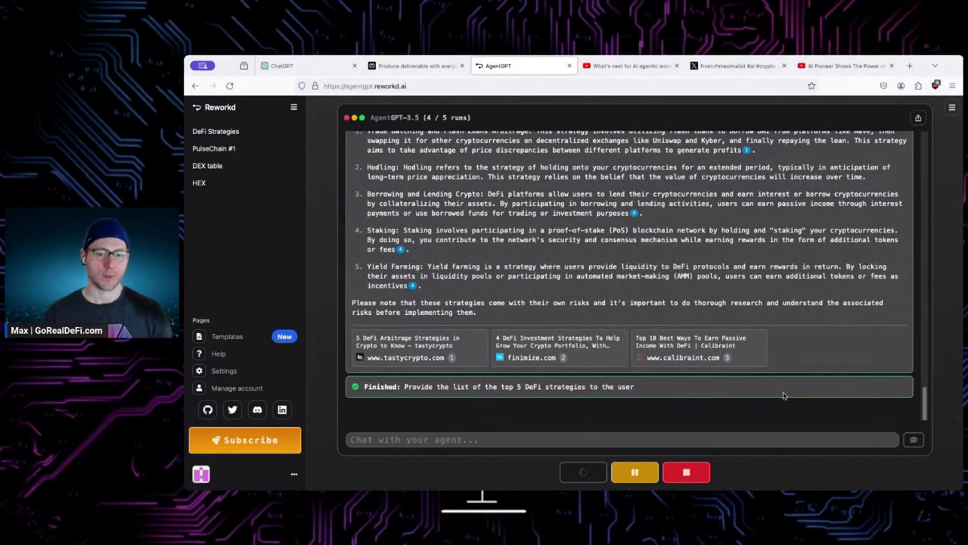
Step: Summarize the DeFi Strategies conversation and copy the Liquidity Provision item from the summary
left_click(800, 389)
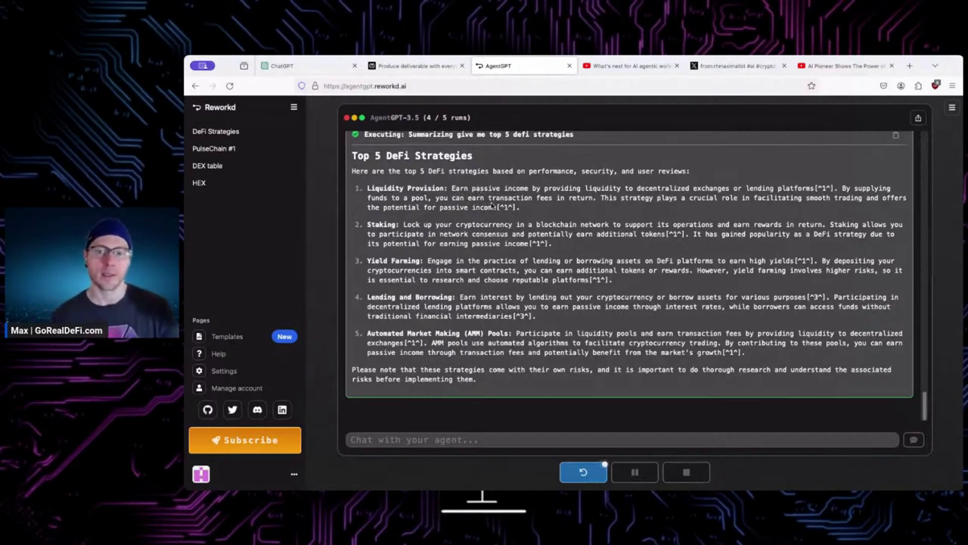
left_click_drag(522, 209, 370, 188)
key("ctrl+c")
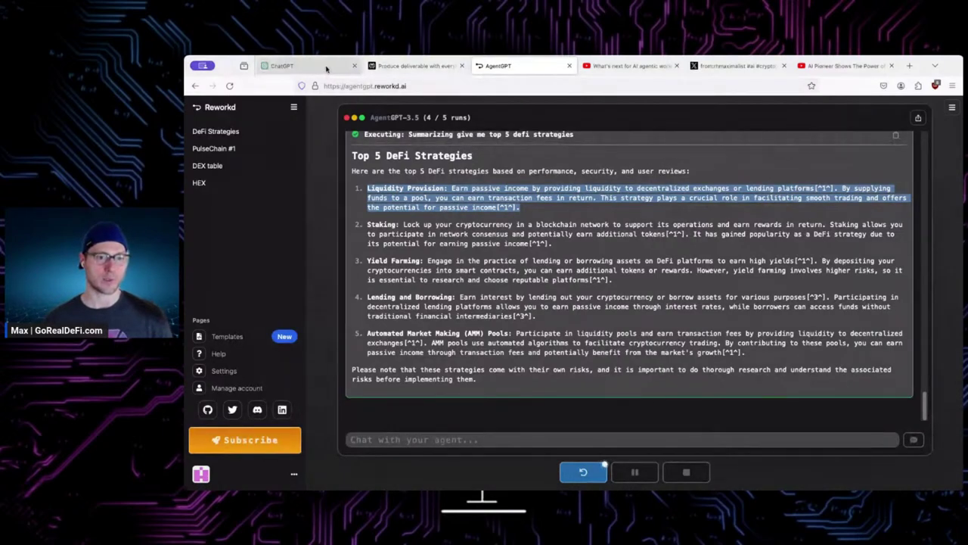
Step: In ChatGPT, write the prompt "tell me the difference between liquidity provisioning and amm pools based on these statements: (or are they the same)"
left_click(327, 69)
type("t")
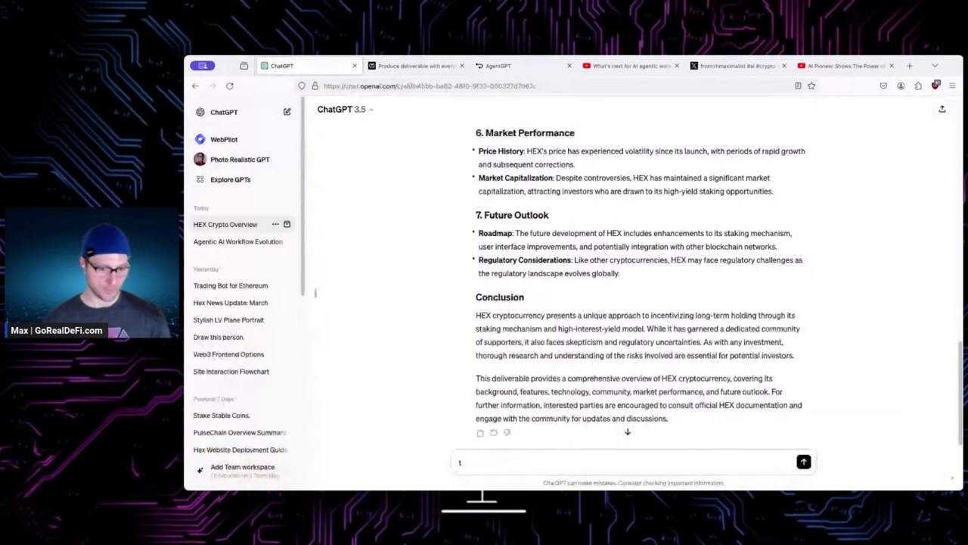
type("ell me the differen")
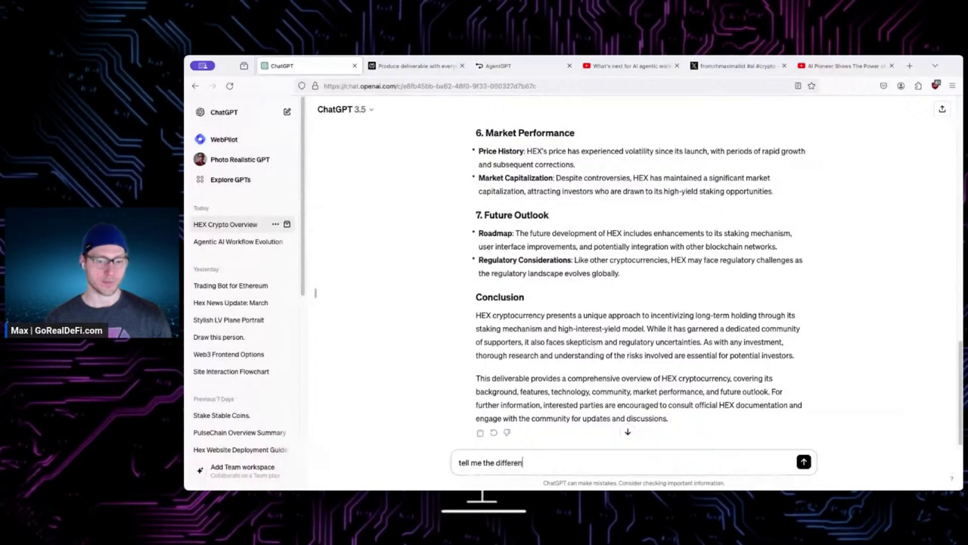
type("ce between liqu")
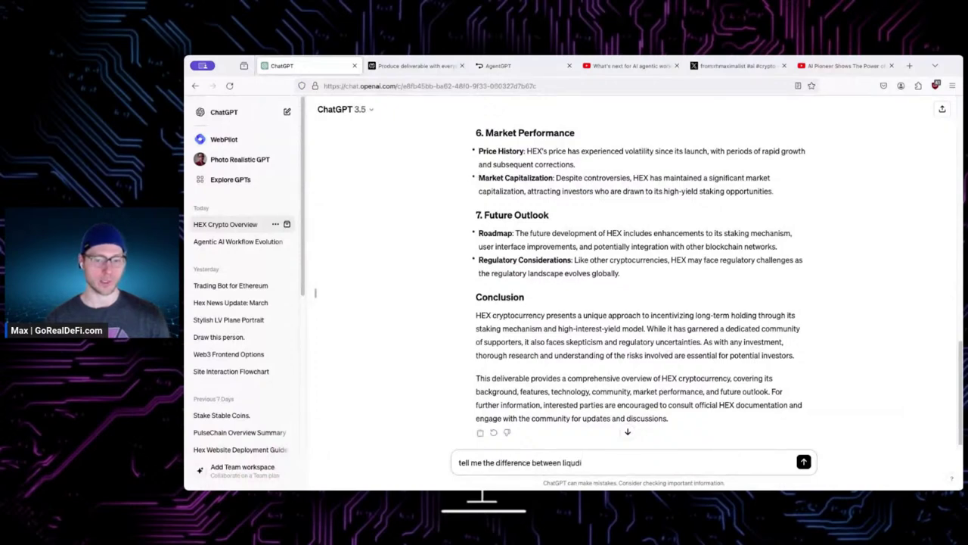
type("idity provi")
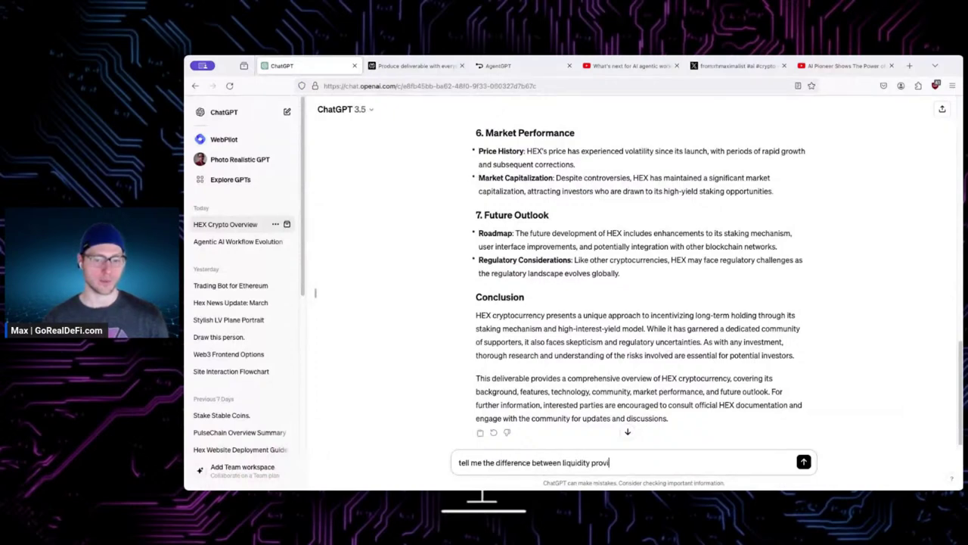
type("sioning and")
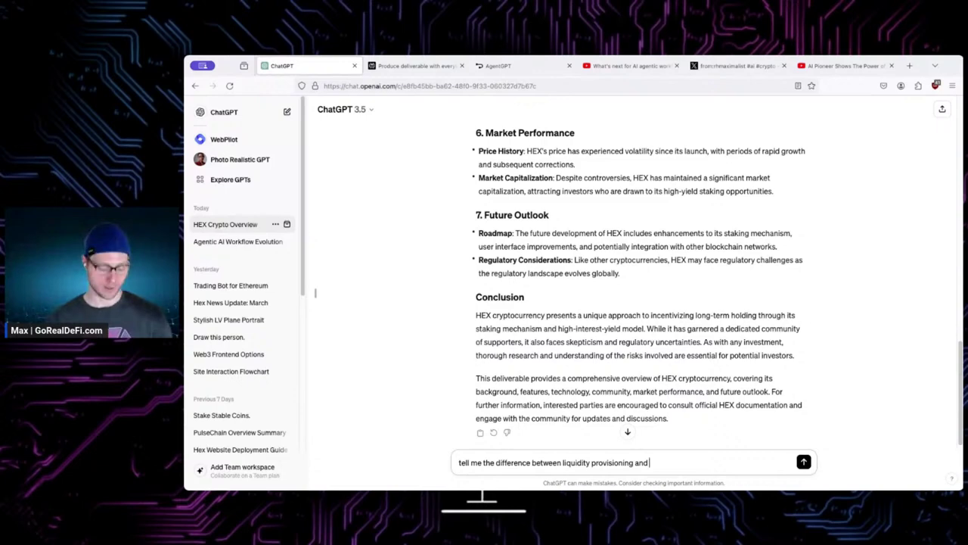
type(" amm")
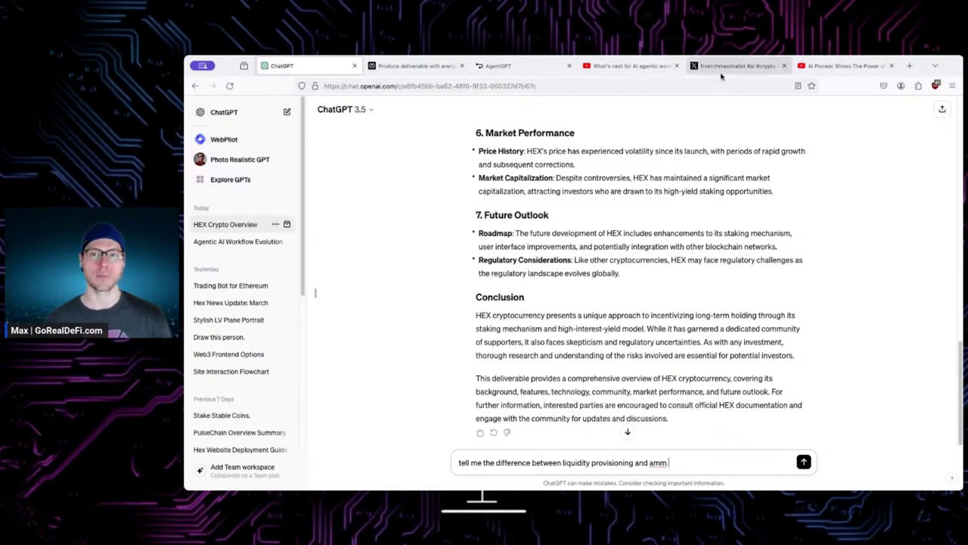
left_click(527, 69)
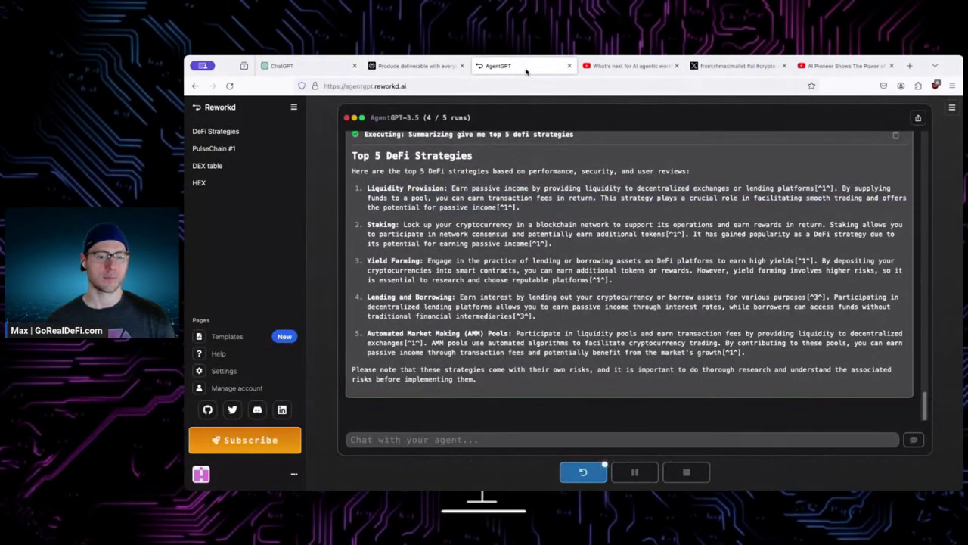
left_click(303, 65)
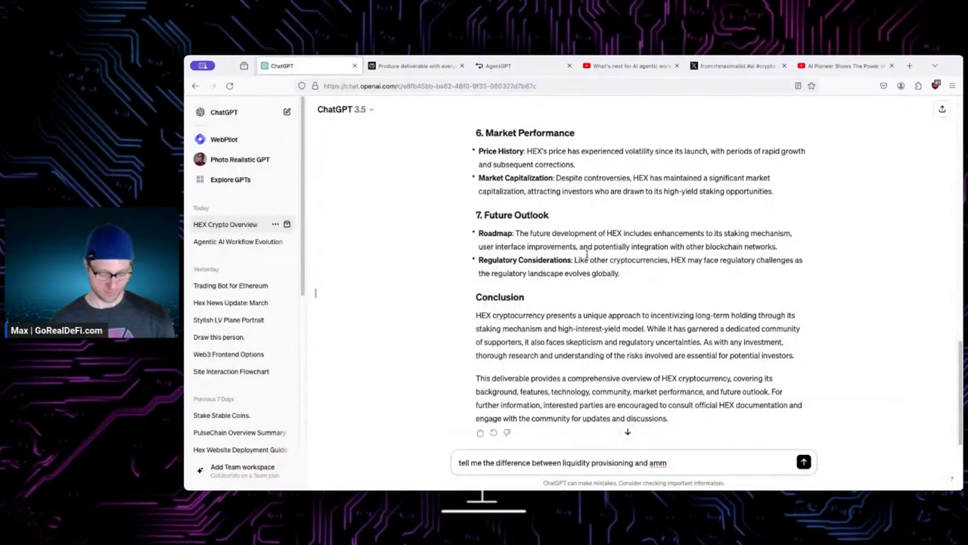
type("pools")
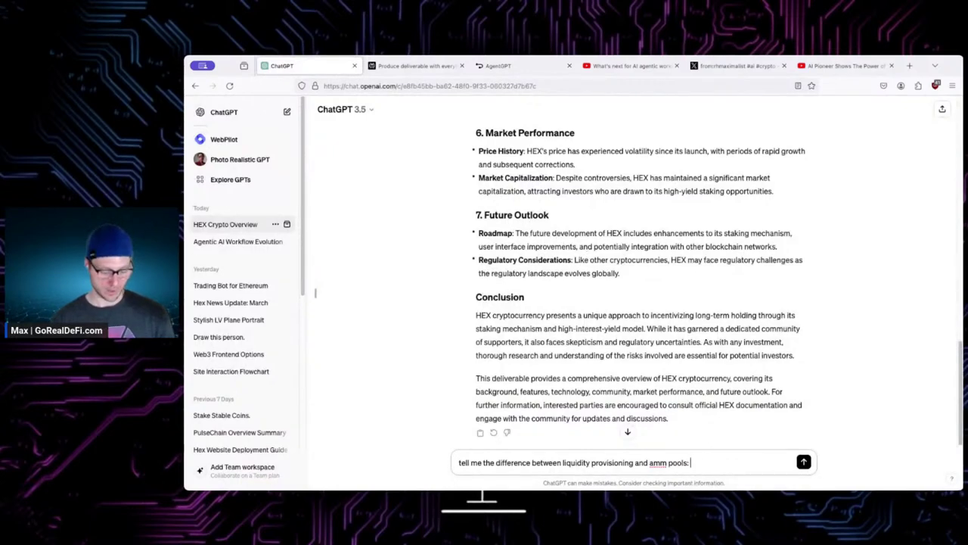
type(" base")
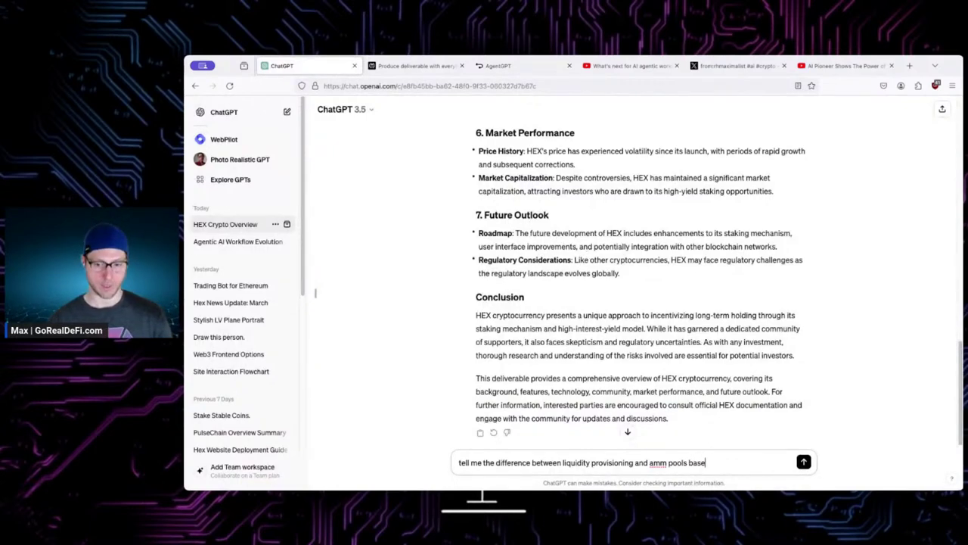
type("d on these statements")
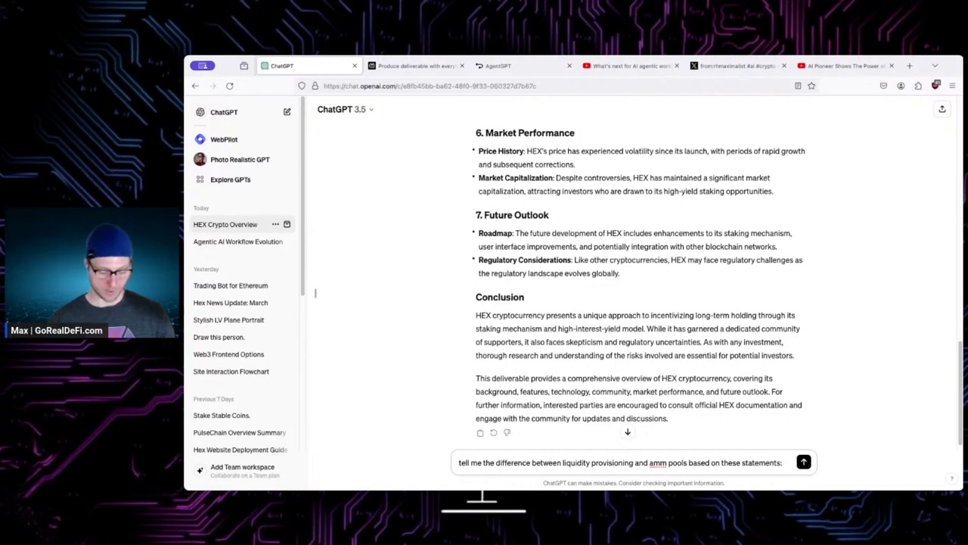
type(": (or are they the same")
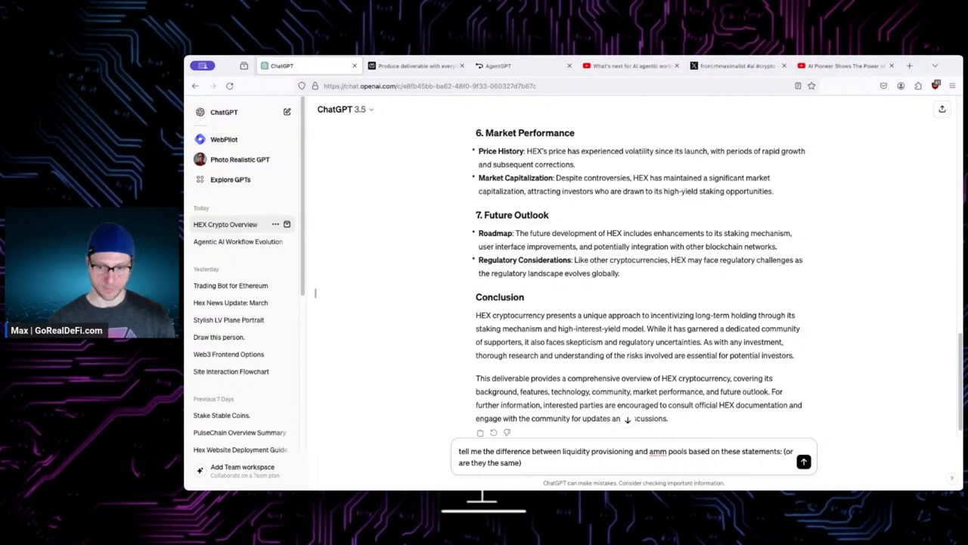
Step: Move the prompt's colon from after "statements" to the end and append the copied Liquidity Provision item
left_click(784, 452)
key("BackSpace")
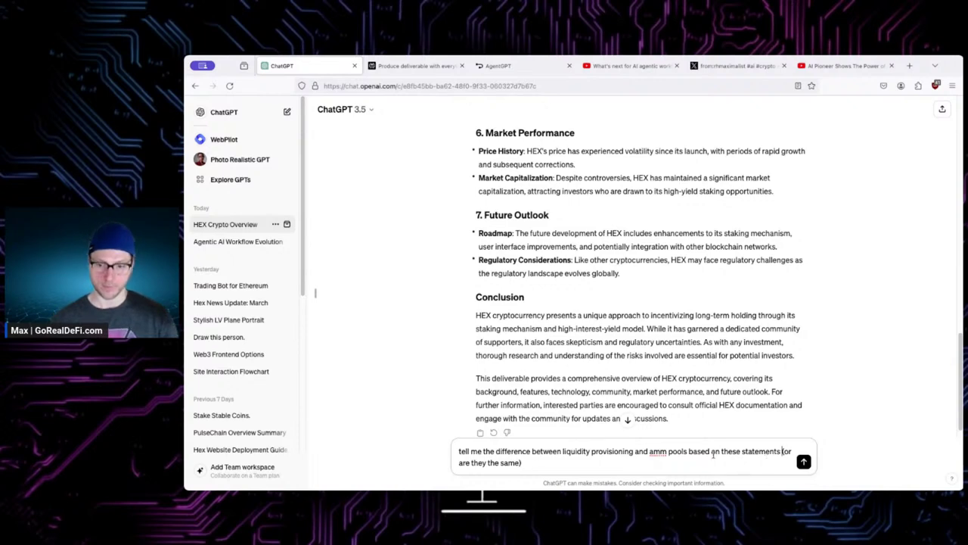
key("ctrl+End")
type(":")
key("ctrl+v")
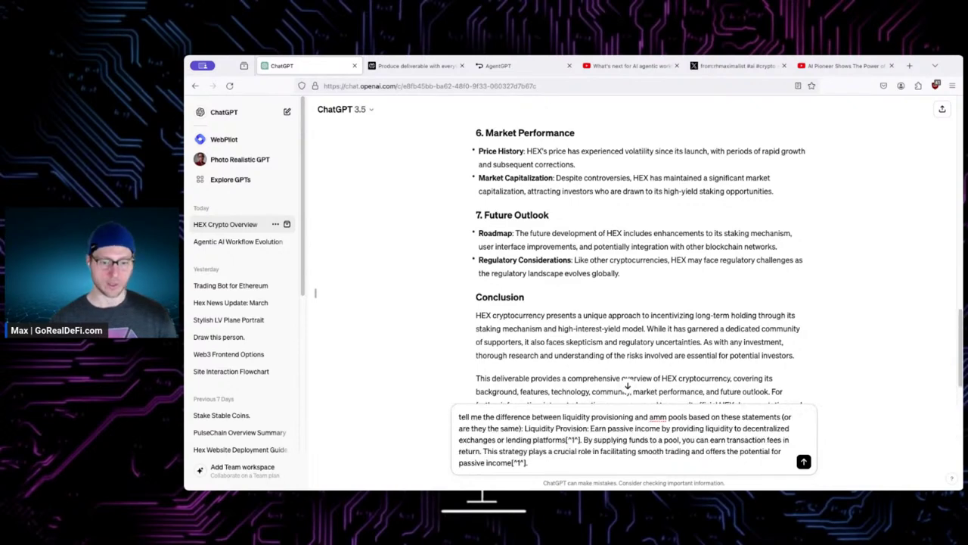
Step: Copy the Automated Market Making (AMM) Pools item from the AgentGPT summary, append it to the ChatGPT prompt and send it
left_click(631, 65)
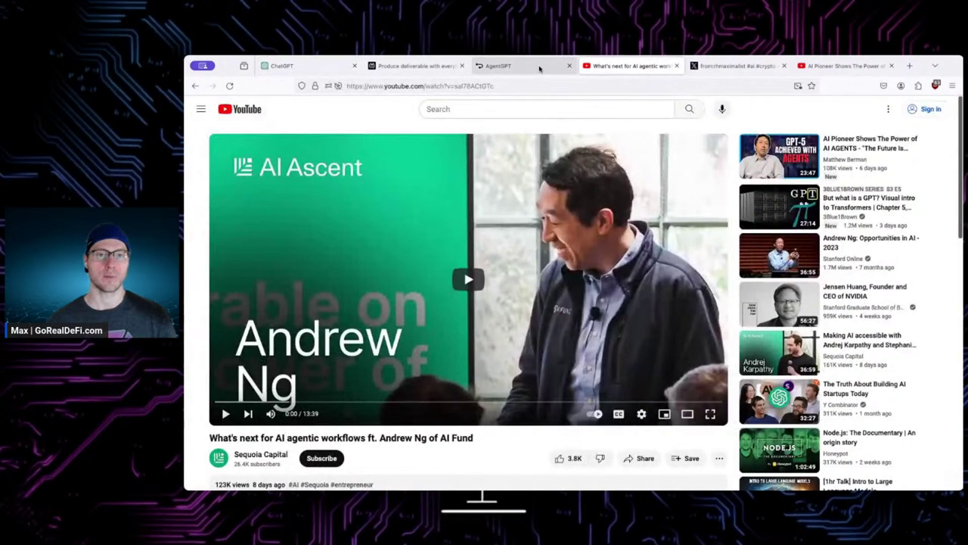
left_click(501, 66)
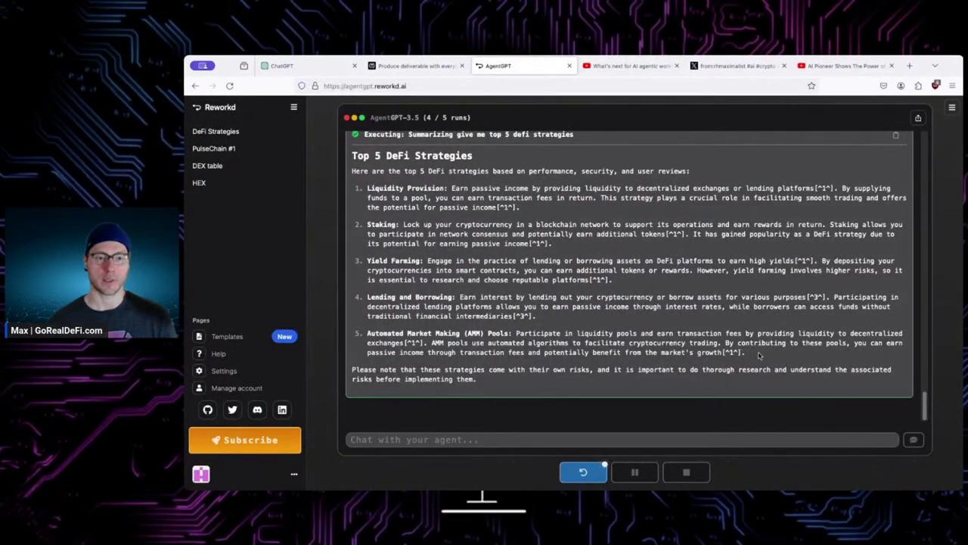
left_click_drag(747, 353, 366, 339)
key("ctrl+c")
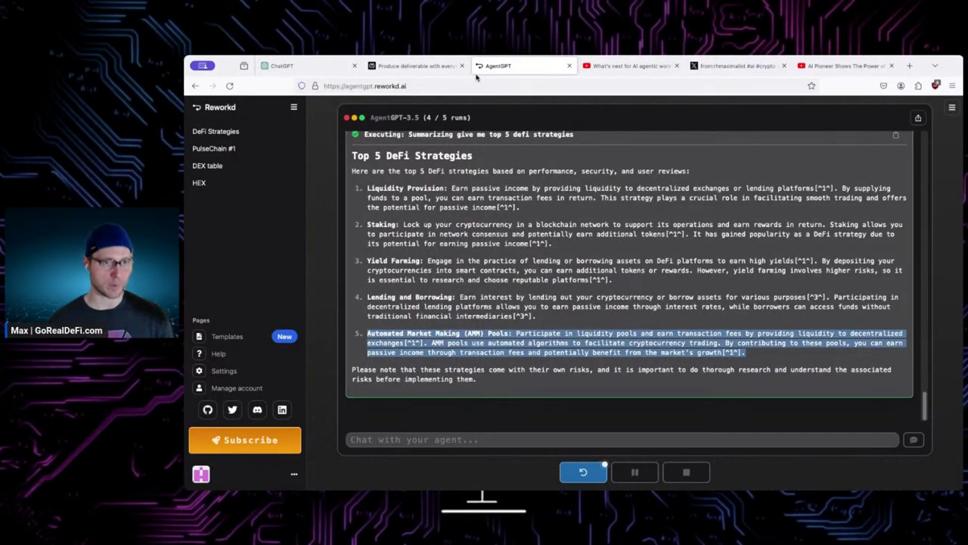
left_click(303, 71)
key("ctrl+v")
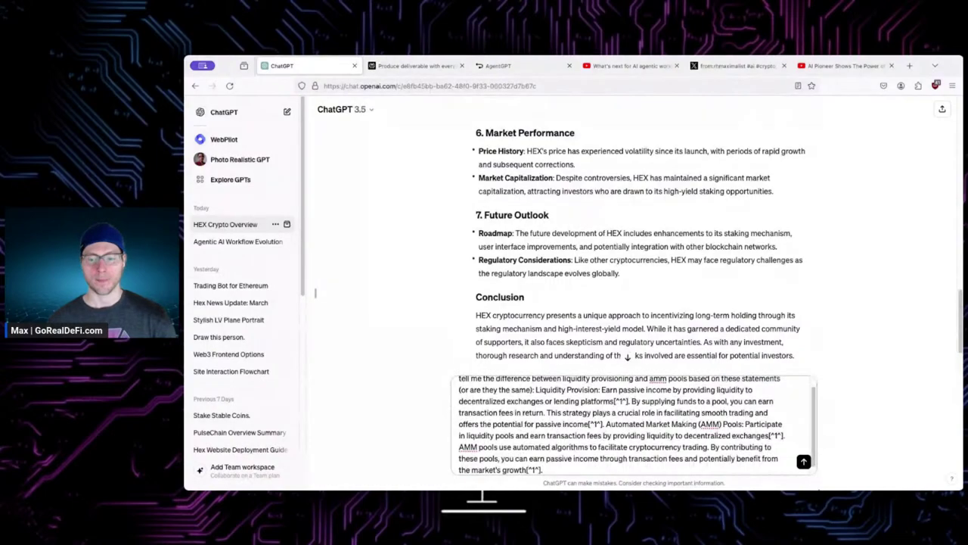
left_click(805, 463)
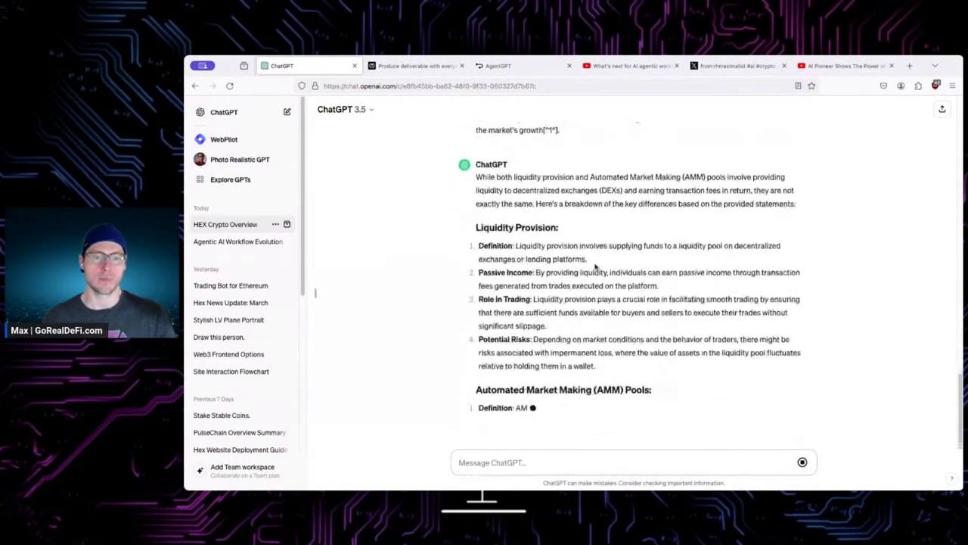
Step: Read ChatGPT's comparison of Liquidity Provision and Automated Market Making (AMM) Pools
scroll(618, 240, "up", 3)
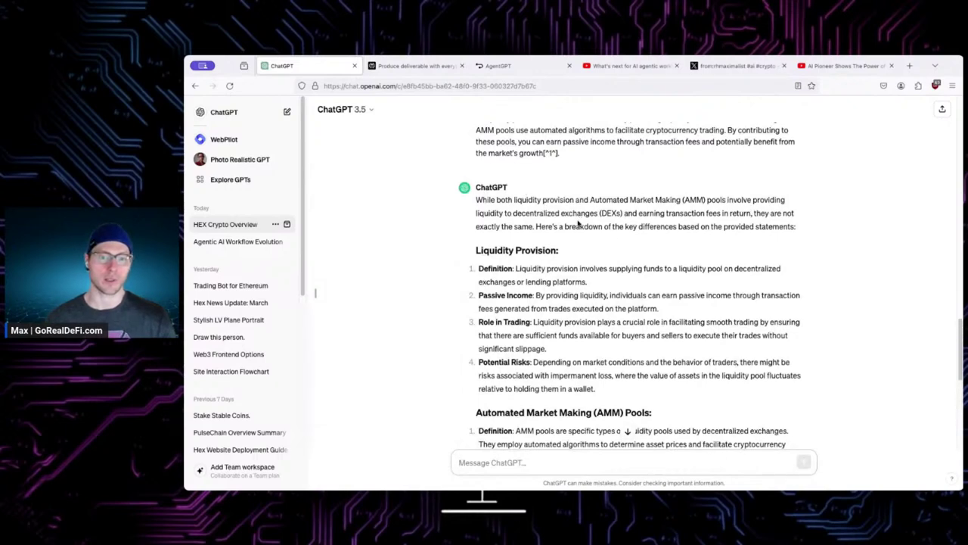
scroll(630, 228, "down", 2)
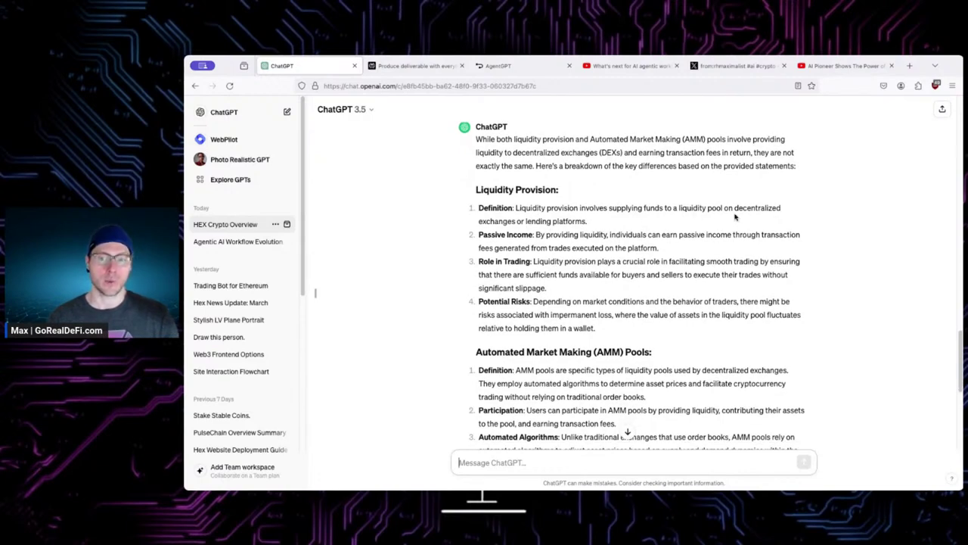
scroll(579, 220, "down", 1)
scroll(580, 220, "down", 3)
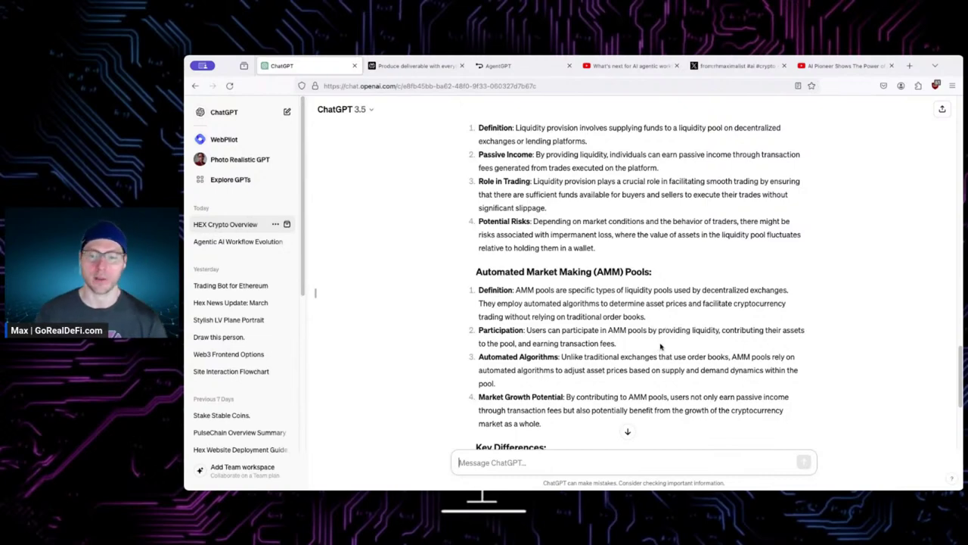
scroll(646, 342, "up", 1)
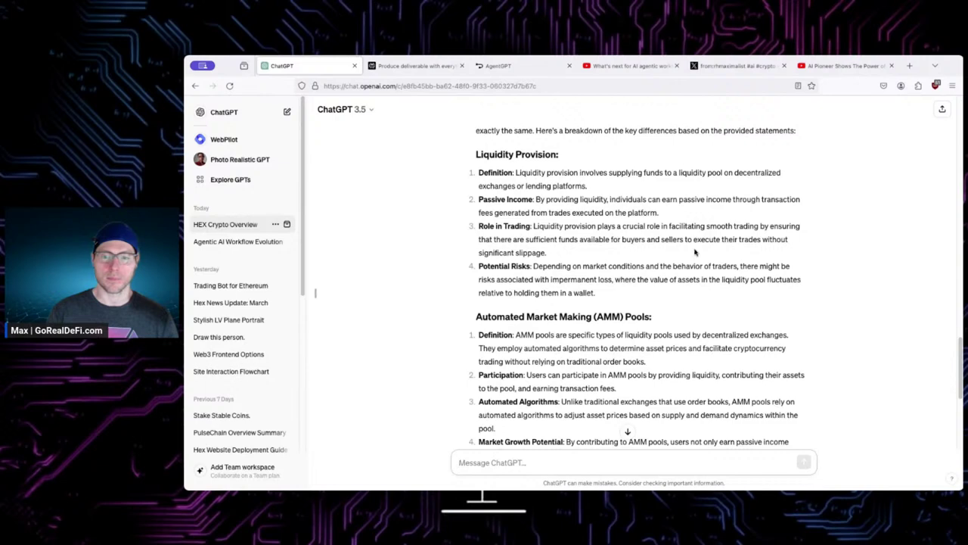
scroll(666, 261, "down", 2)
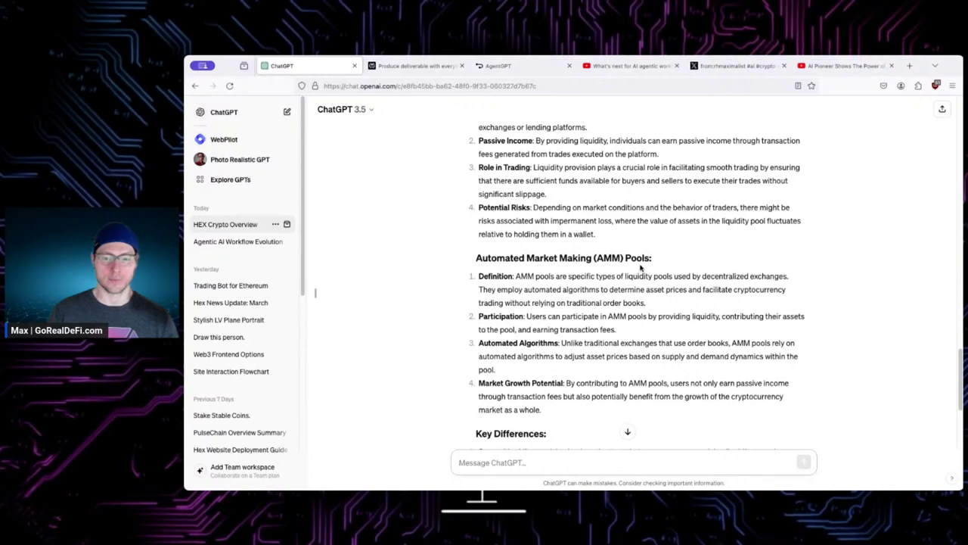
Step: Select the term "AMM pools" in the ChatGPT answer and ask Perplexity the follow-up "what are AMM pools?"
double_click(761, 343)
left_click_drag(761, 342, 732, 343)
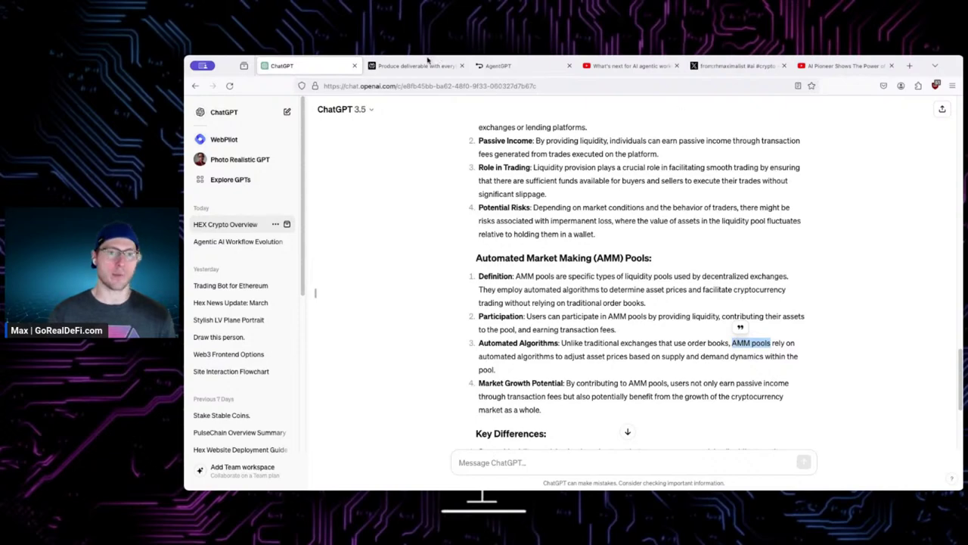
left_click(427, 62)
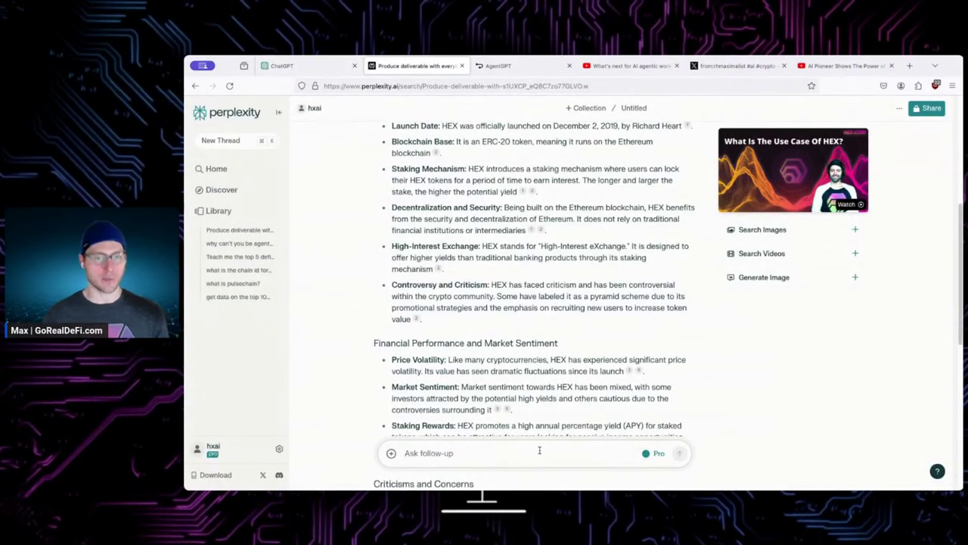
type("what are ")
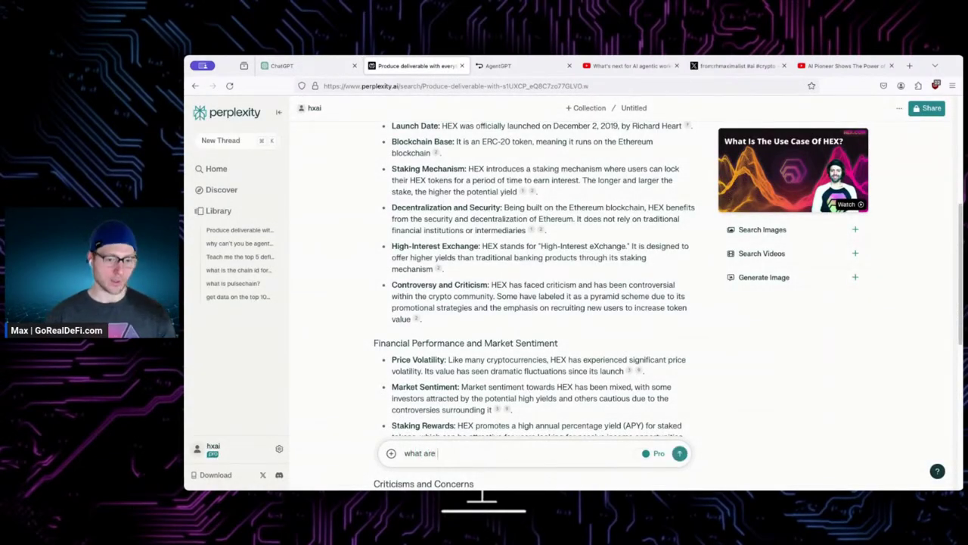
type("AMM pools?")
key("Return")
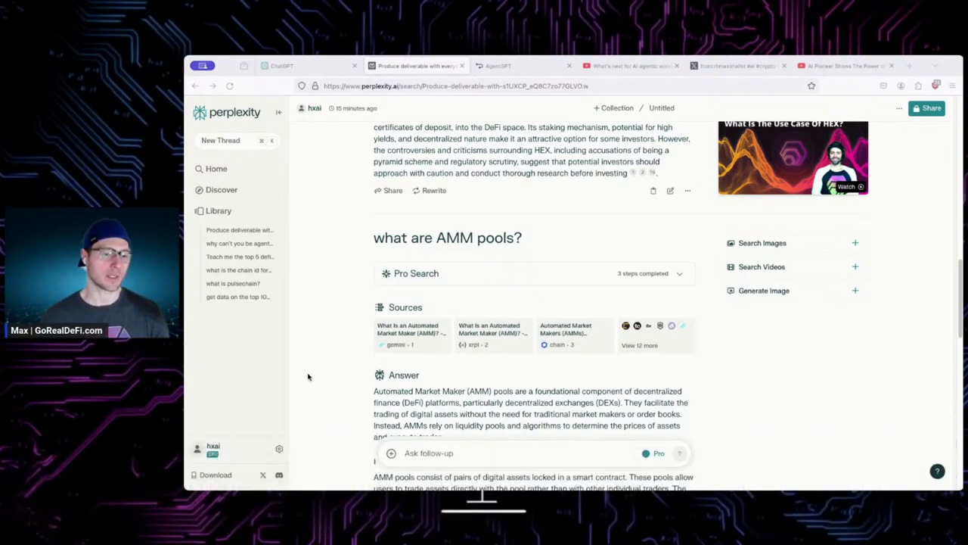
Step: Read Perplexity's answer on AMM pools, from how they work through their advantages, challenges and risks
scroll(308, 376, "up", 1)
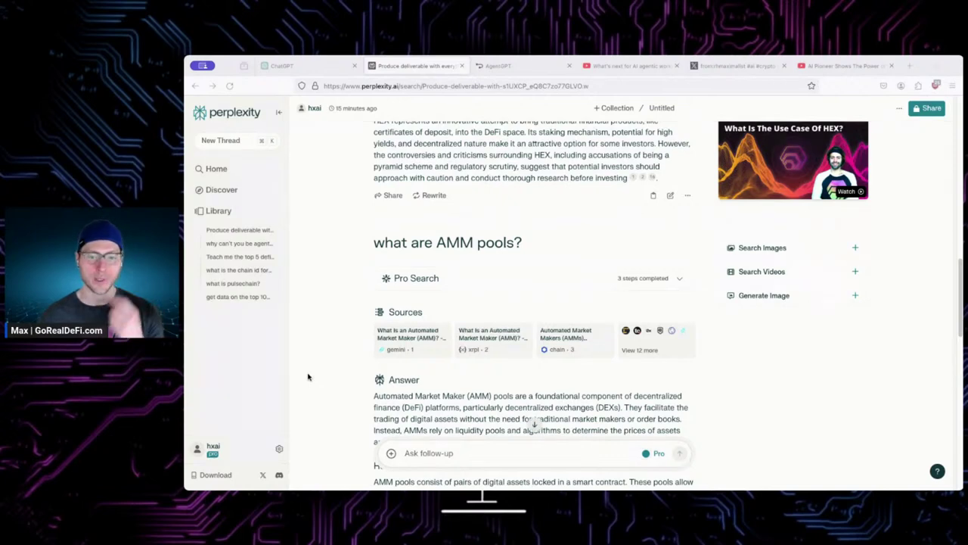
left_click(308, 377)
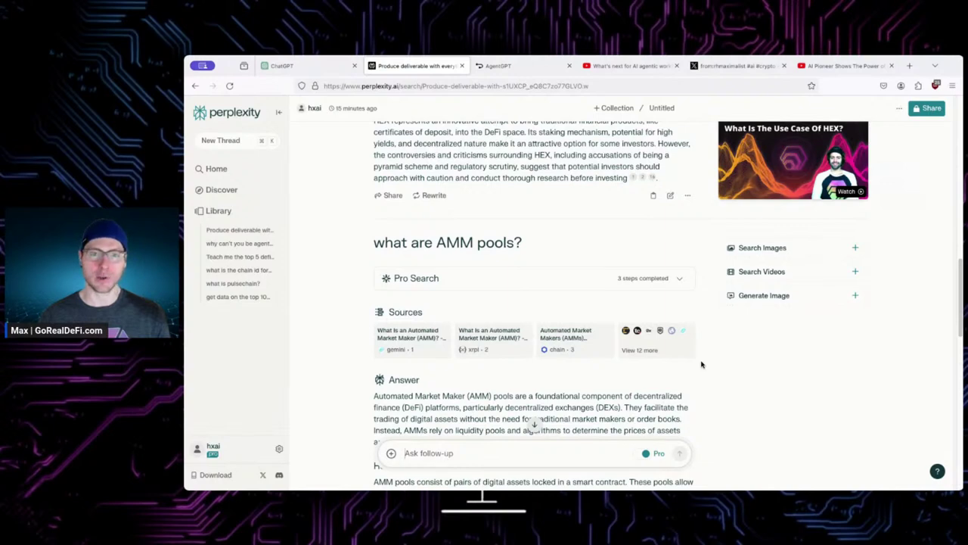
scroll(701, 364, "down", 3)
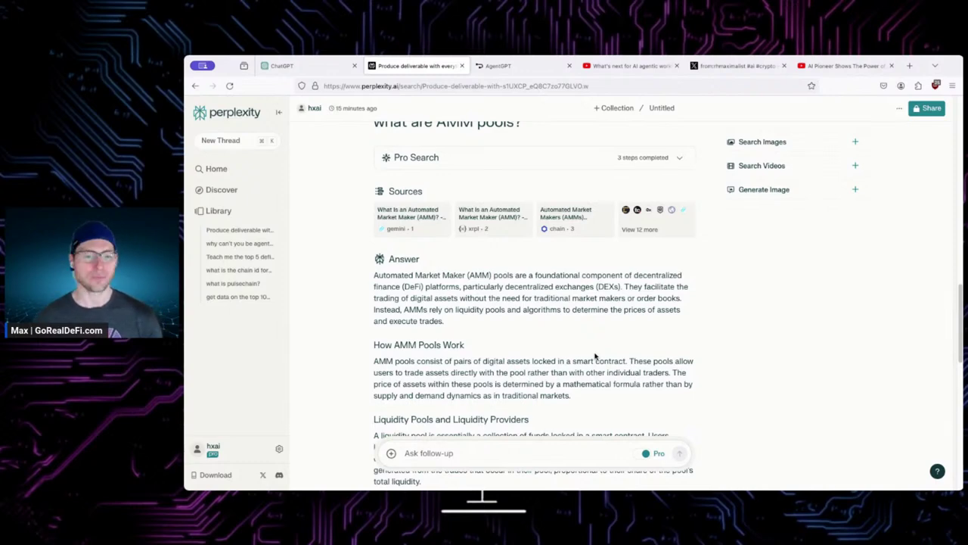
scroll(574, 318, "down", 1)
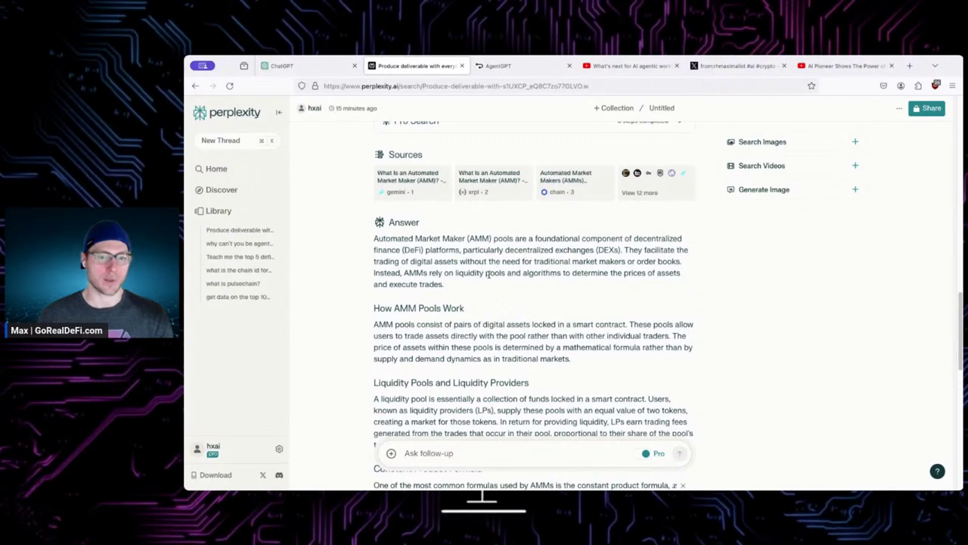
scroll(495, 276, "down", 1)
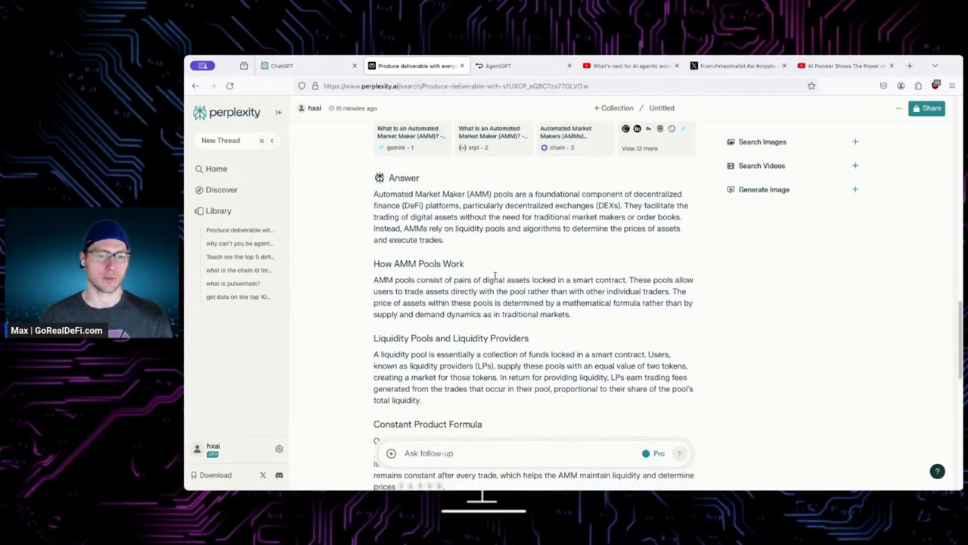
scroll(498, 275, "down", 1)
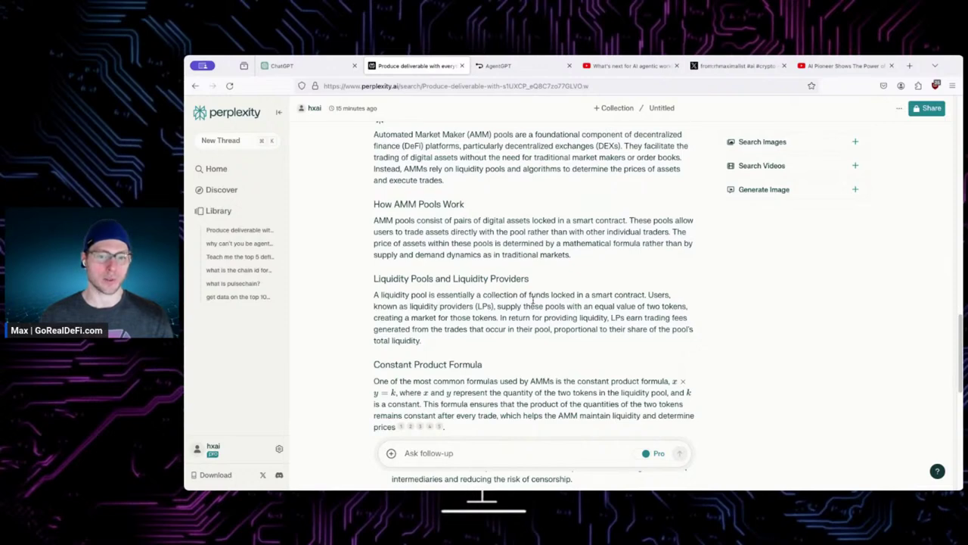
scroll(536, 299, "down", 1)
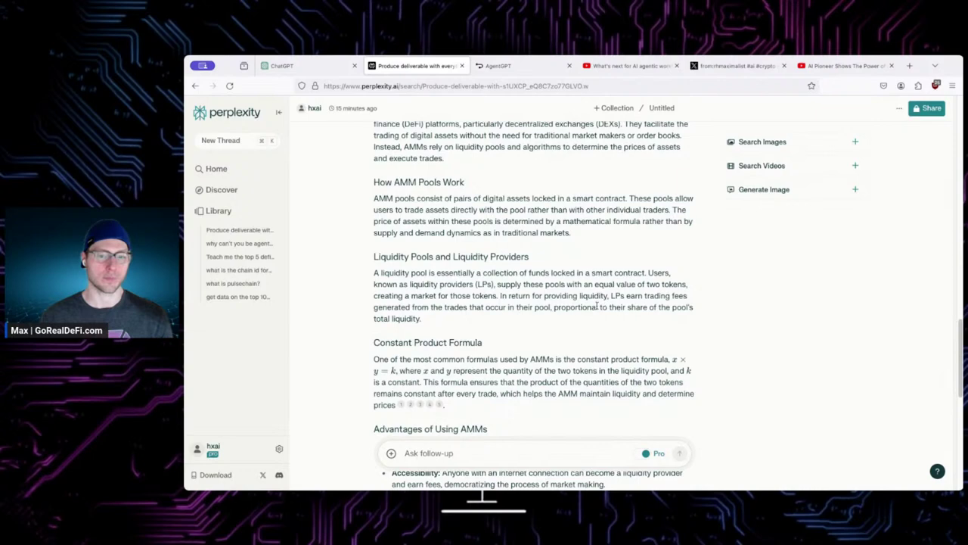
scroll(561, 316, "down", 2)
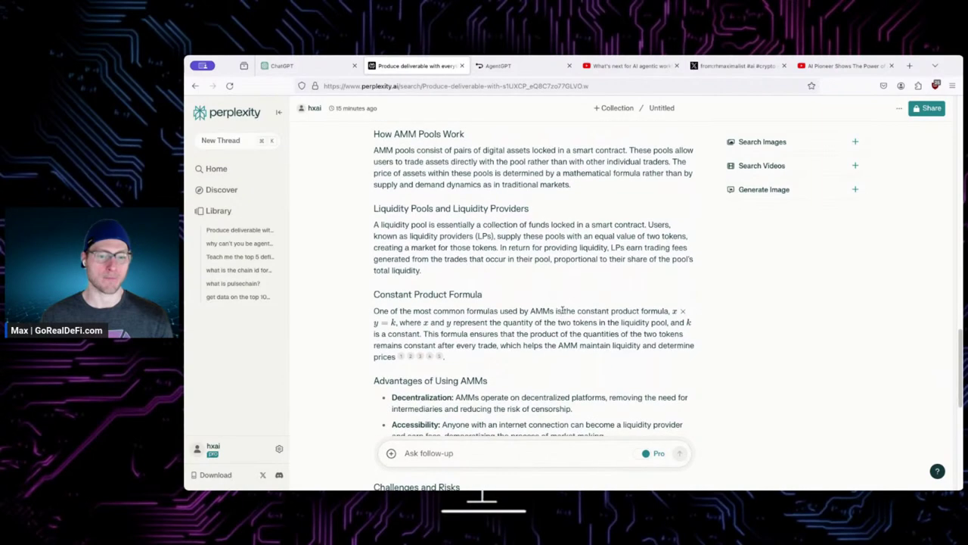
scroll(561, 310, "down", 5)
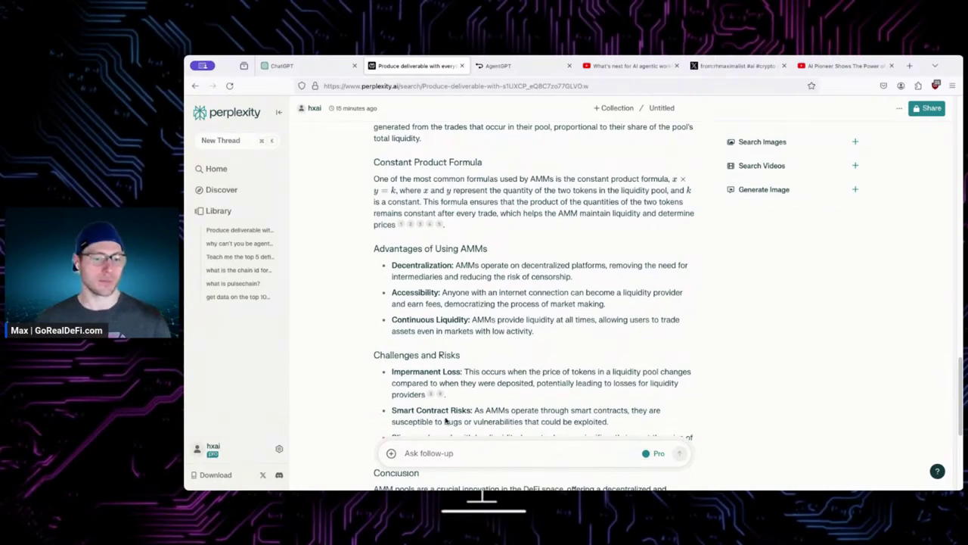
Step: Ask Perplexity the follow-up "difference in amm pools and liquidity pools?"
left_click(436, 448)
type("diff")
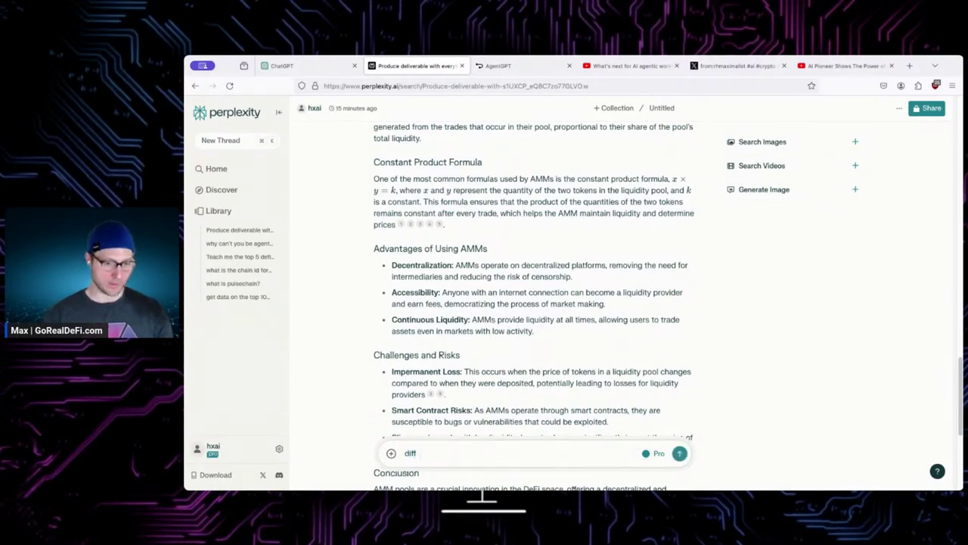
type("erence in amm p")
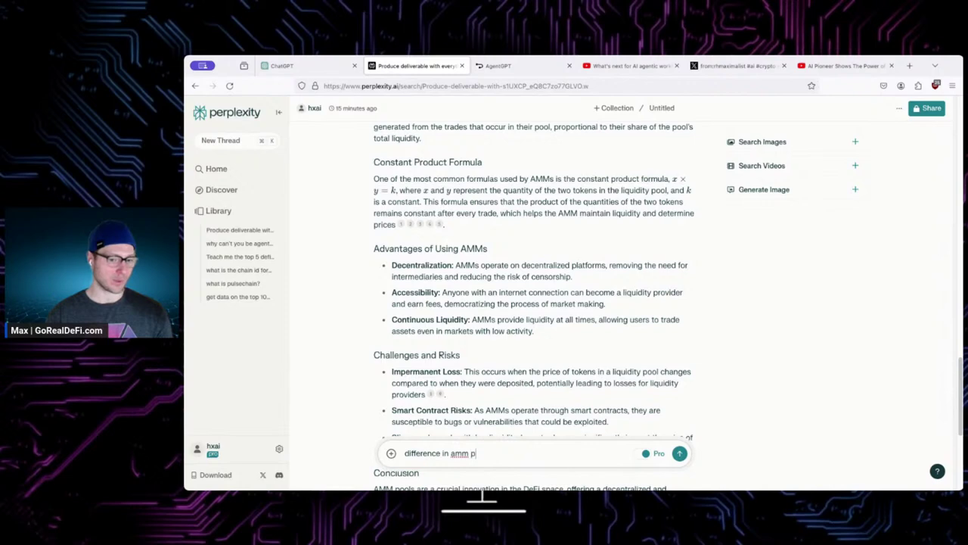
type("ools and liquidity p")
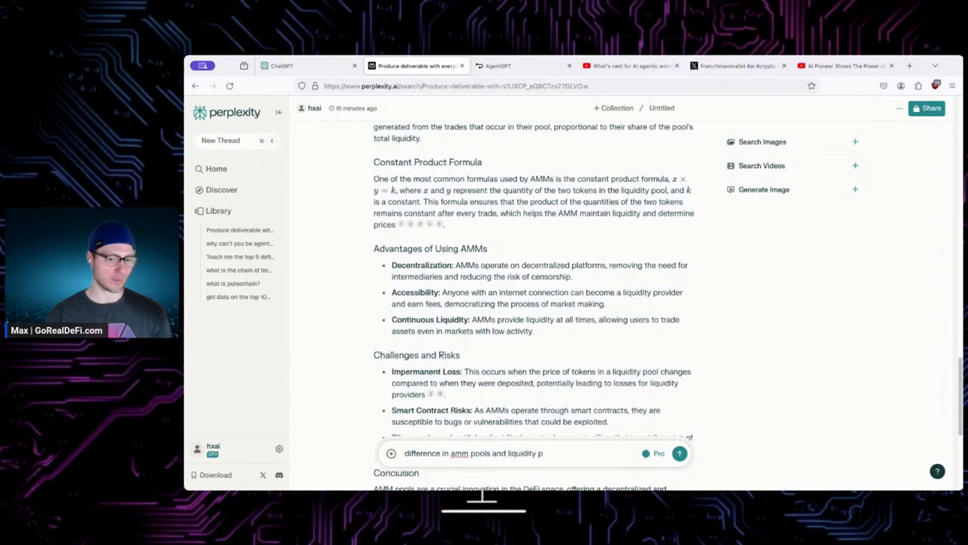
type("ools?")
key("Return")
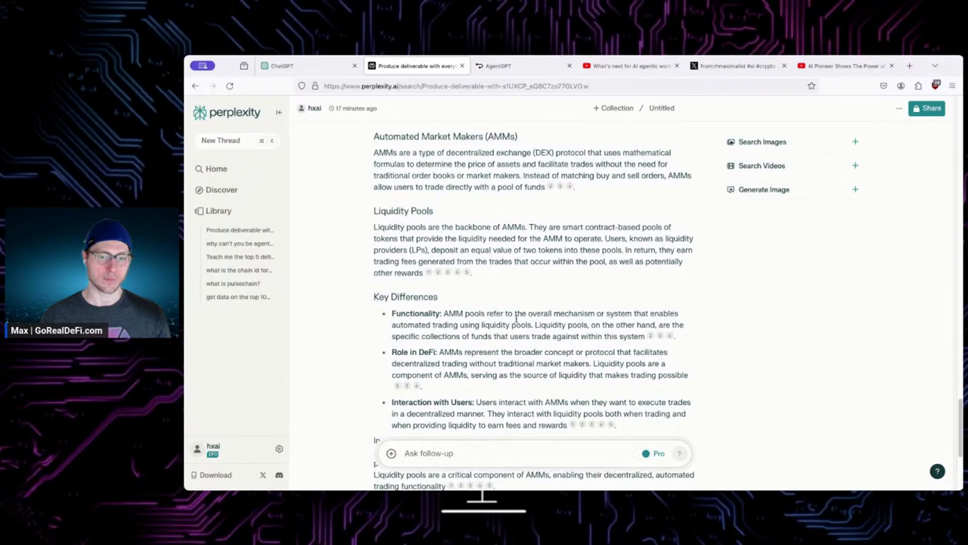
Step: Highlight the Functionality sentence about AMM pools under Key Differences and read the rest of the comparison through its summary
left_click_drag(448, 313, 536, 325)
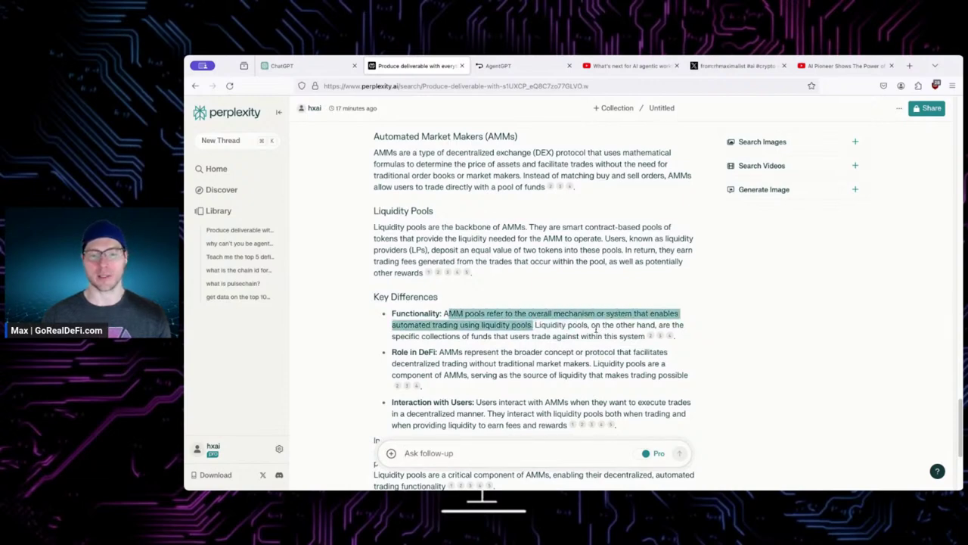
left_click(594, 329)
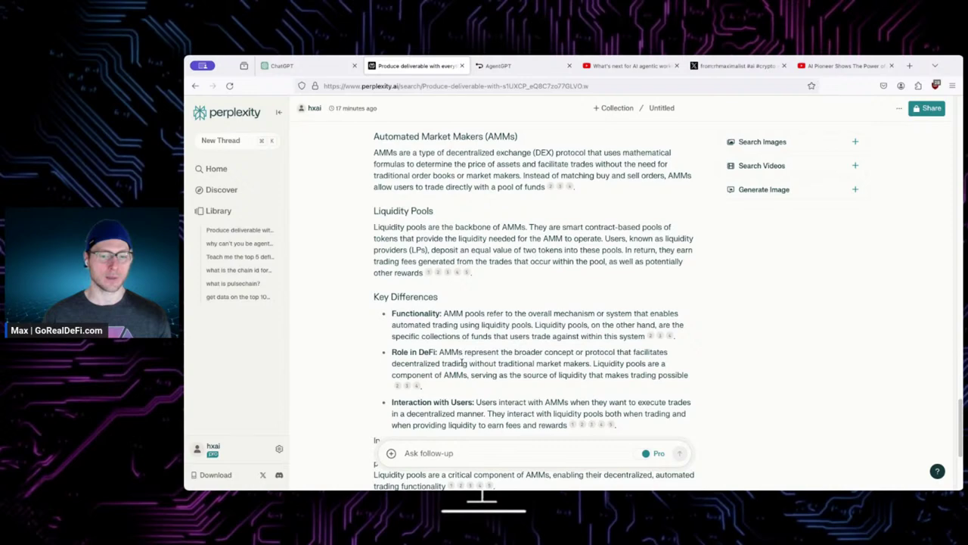
scroll(501, 374, "down", 1)
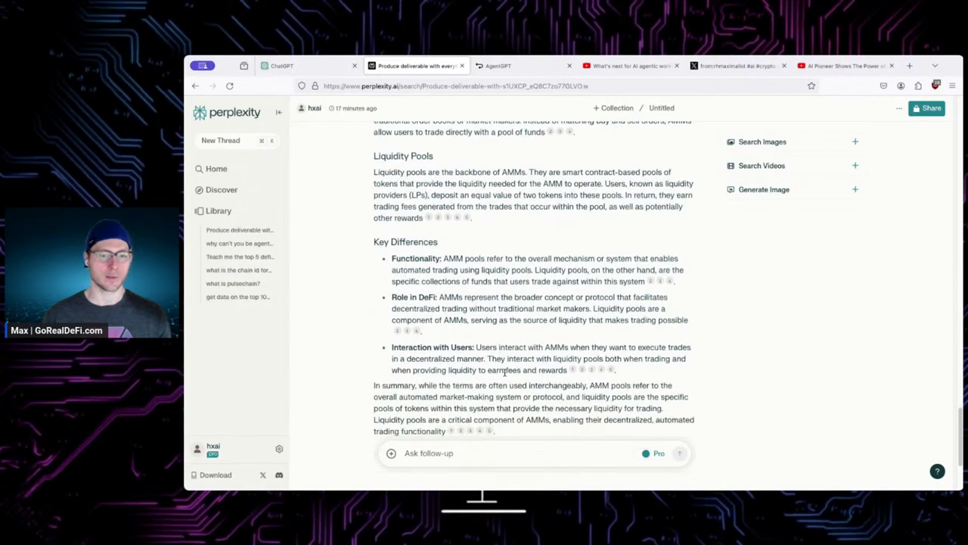
scroll(533, 348, "down", 2)
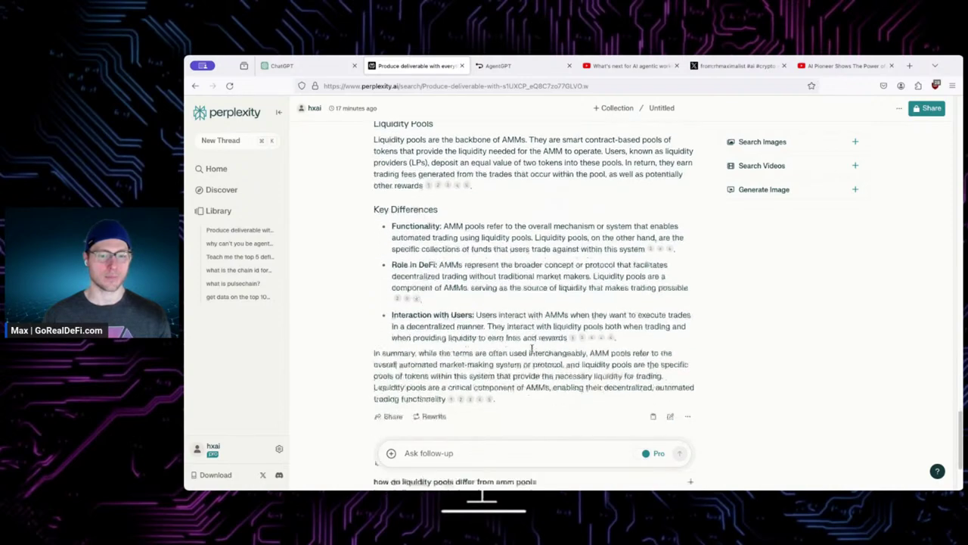
Step: Ask Perplexity the follow-up "is there somethign a user can participate in with amm pools other than liqudity pools?"
left_click(508, 453)
type("is")
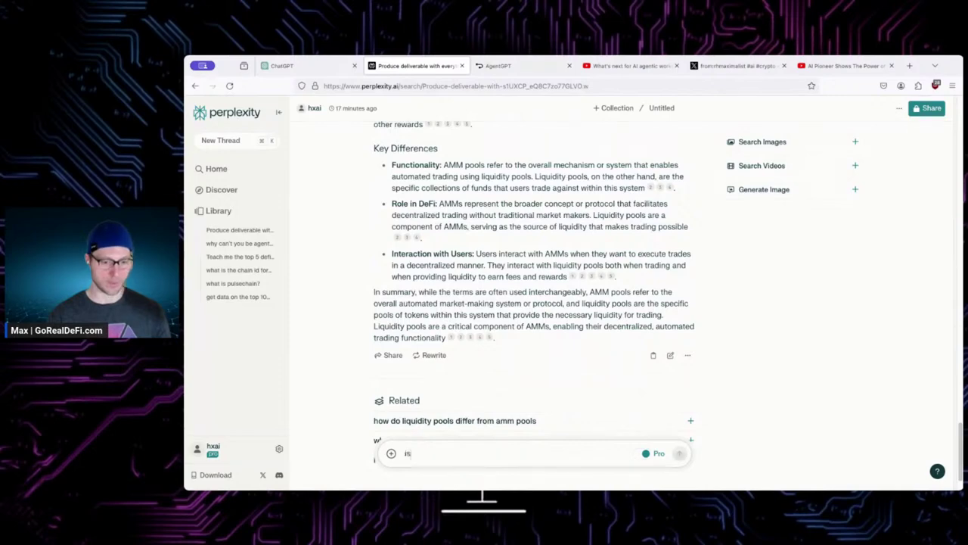
type(" there somethign a u")
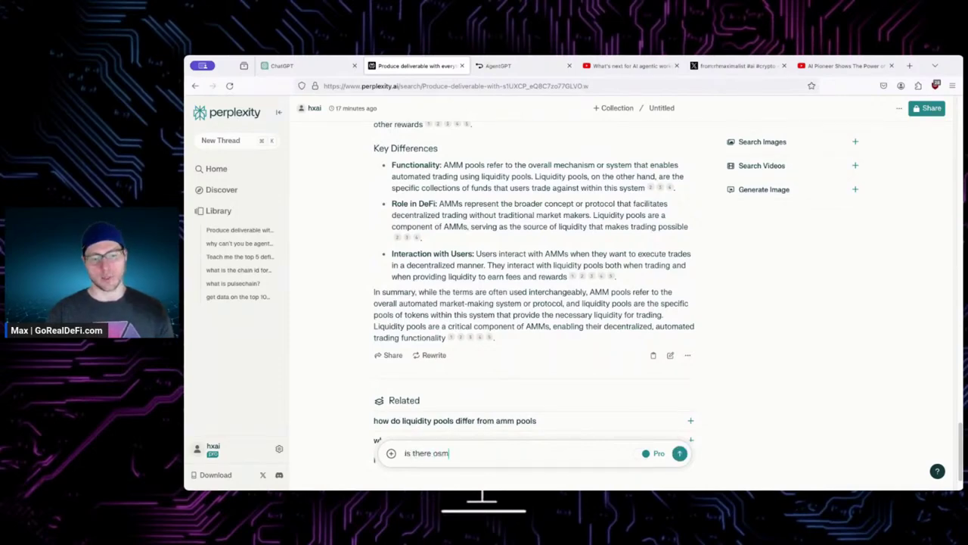
type("ser ca")
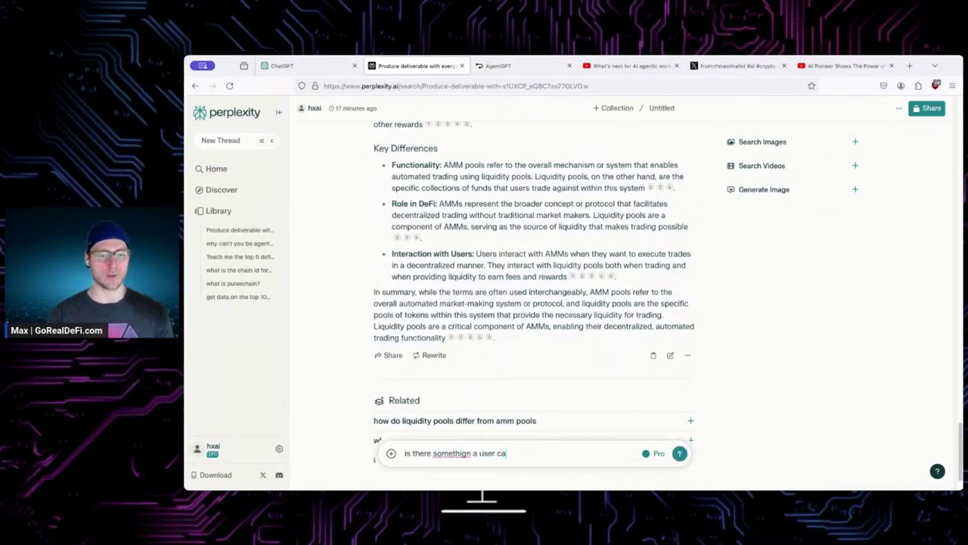
type("n participate i")
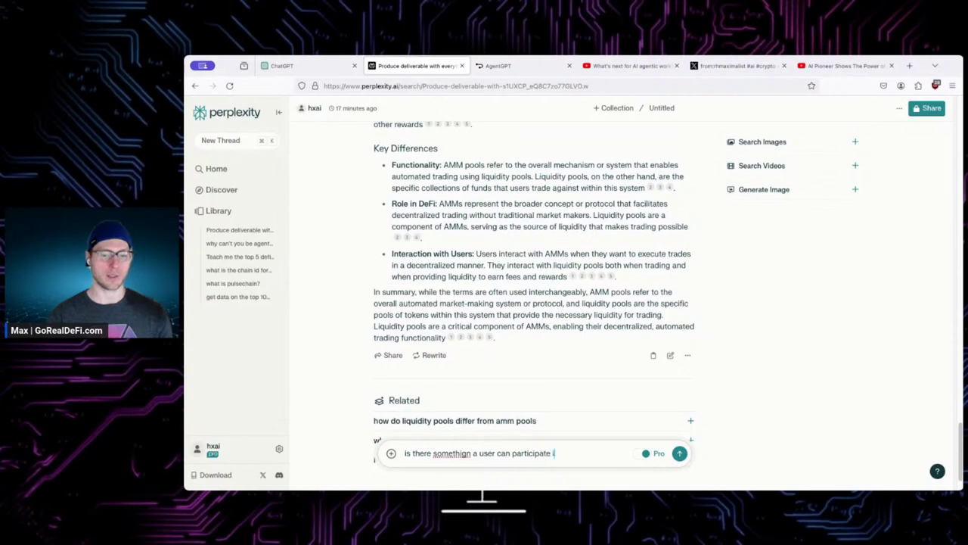
type("n with am")
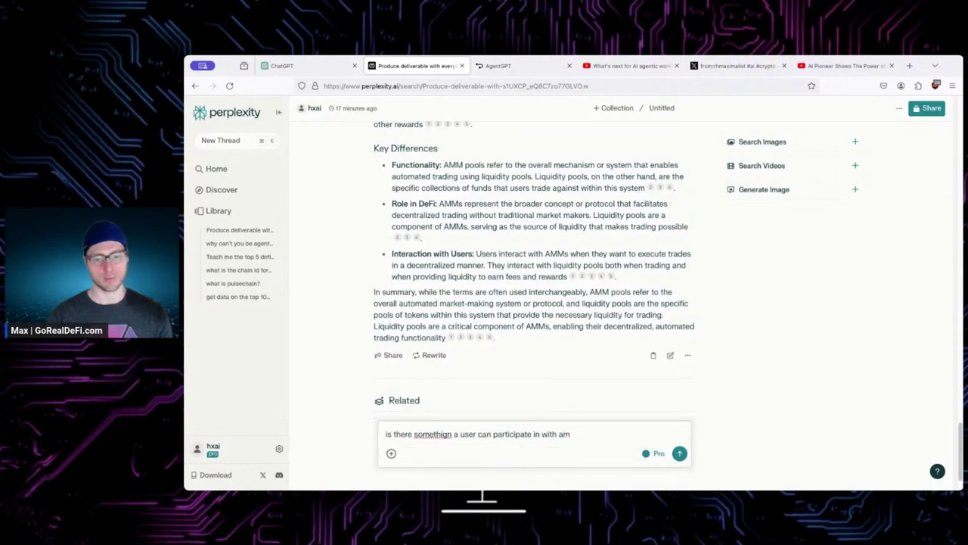
type("m pools ")
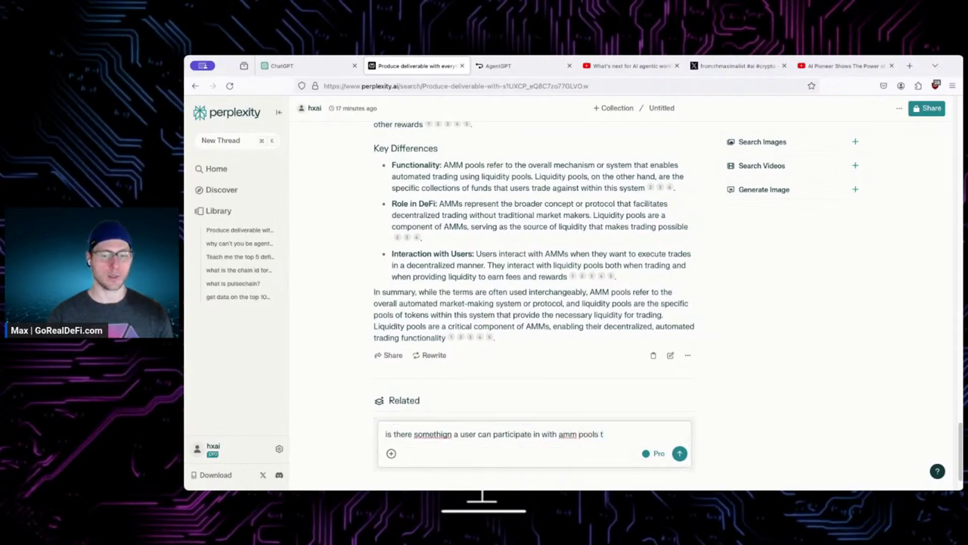
type("other than")
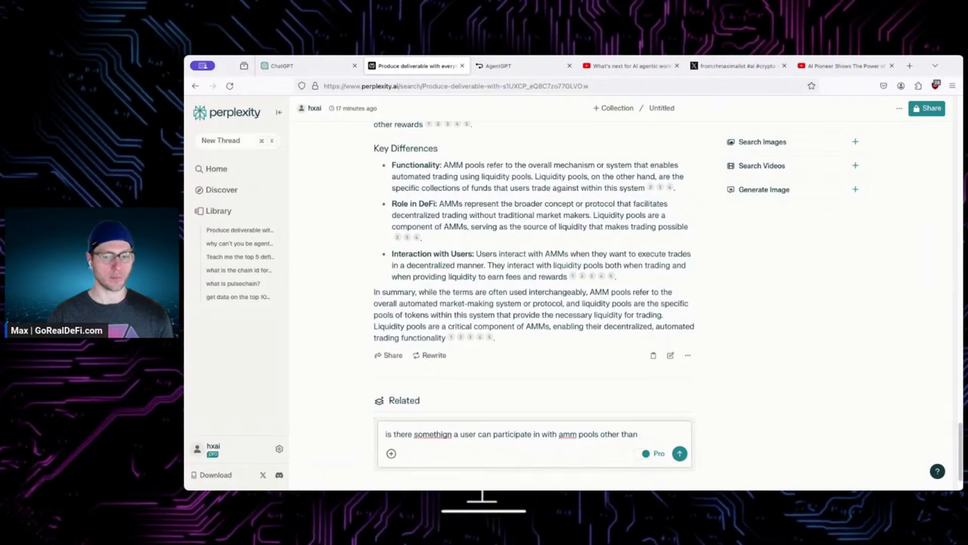
type(" liquidity pools")
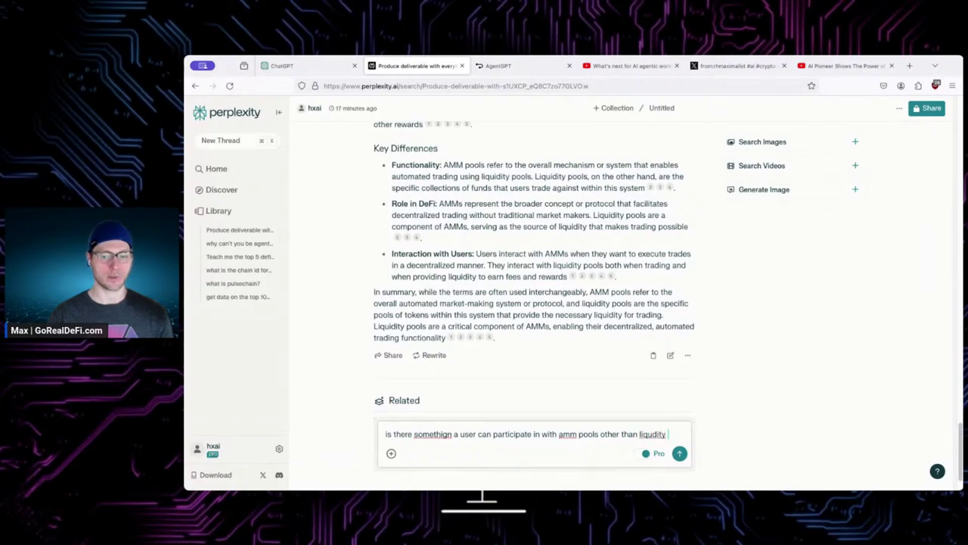
key("Return")
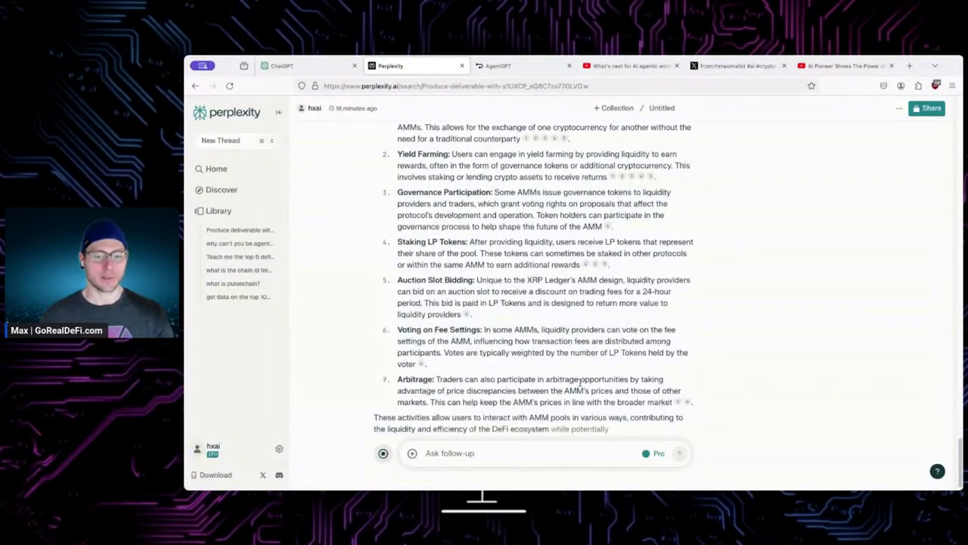
Step: Examine Perplexity's list of other ways to participate in AMM pools, glancing back at the ChatGPT comparison
scroll(580, 382, "up", 3)
scroll(580, 382, "up", 2)
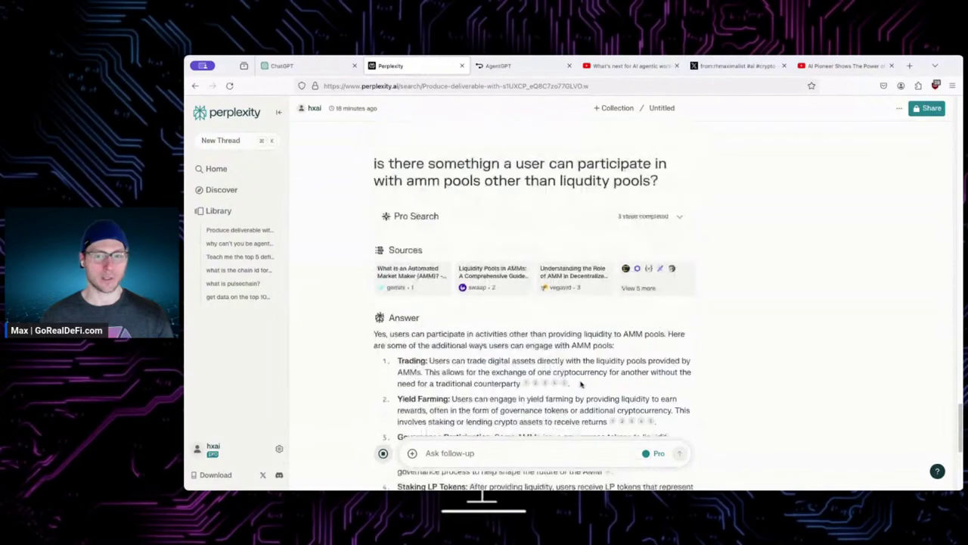
scroll(582, 383, "down", 6)
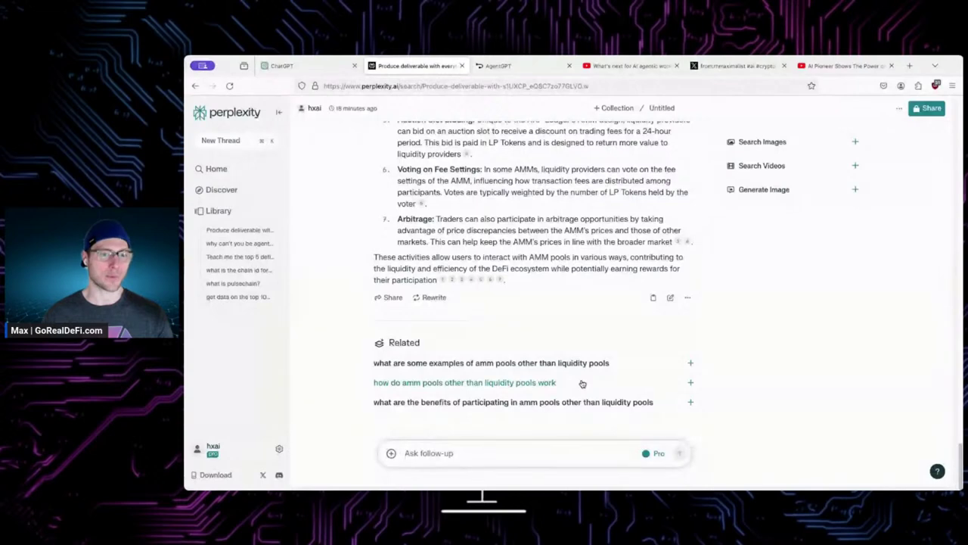
scroll(619, 356, "up", 1)
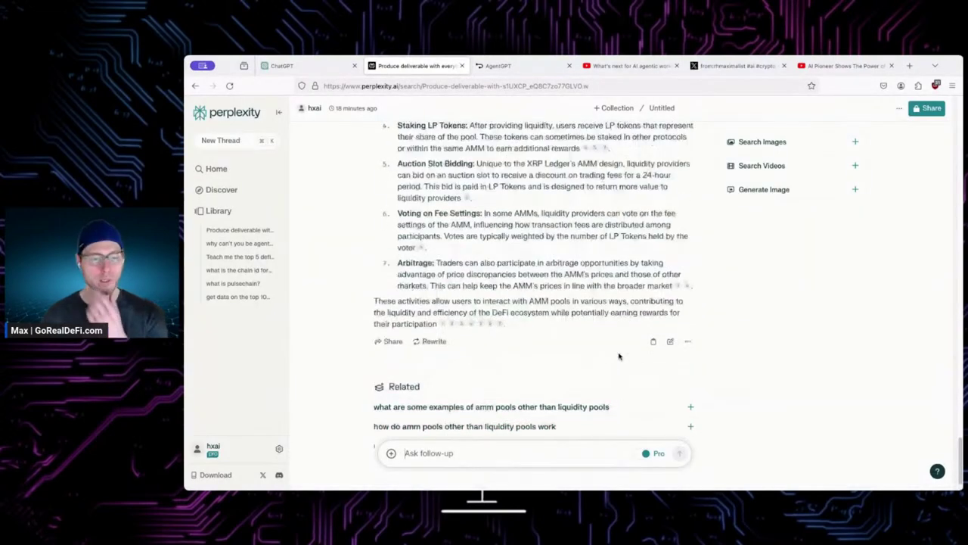
scroll(609, 350, "up", 2)
scroll(609, 342, "up", 1)
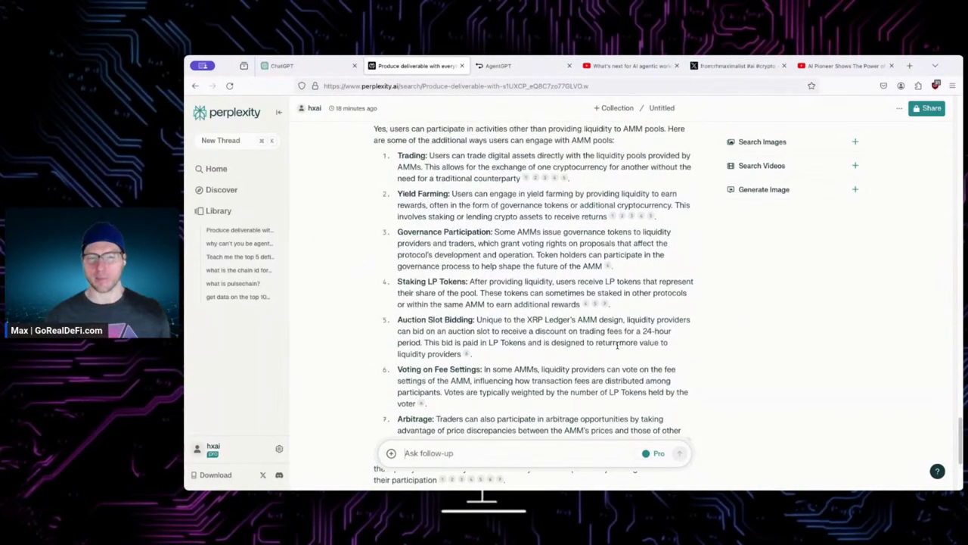
scroll(621, 346, "down", 4)
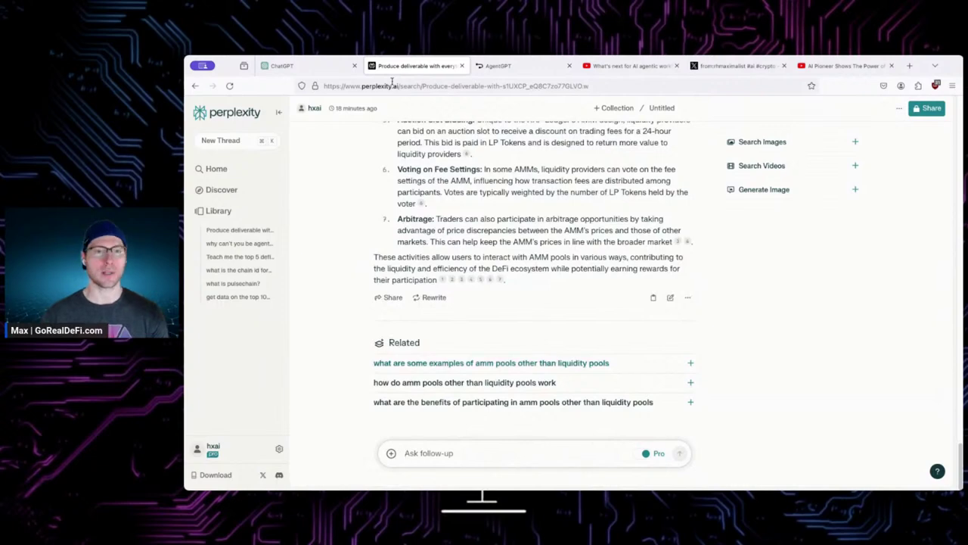
left_click(491, 65)
left_click(284, 65)
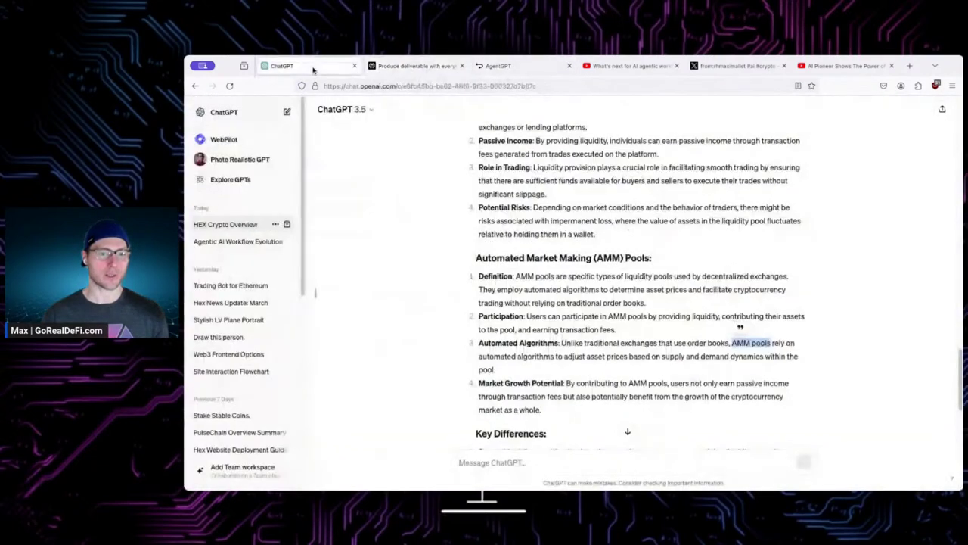
left_click(421, 67)
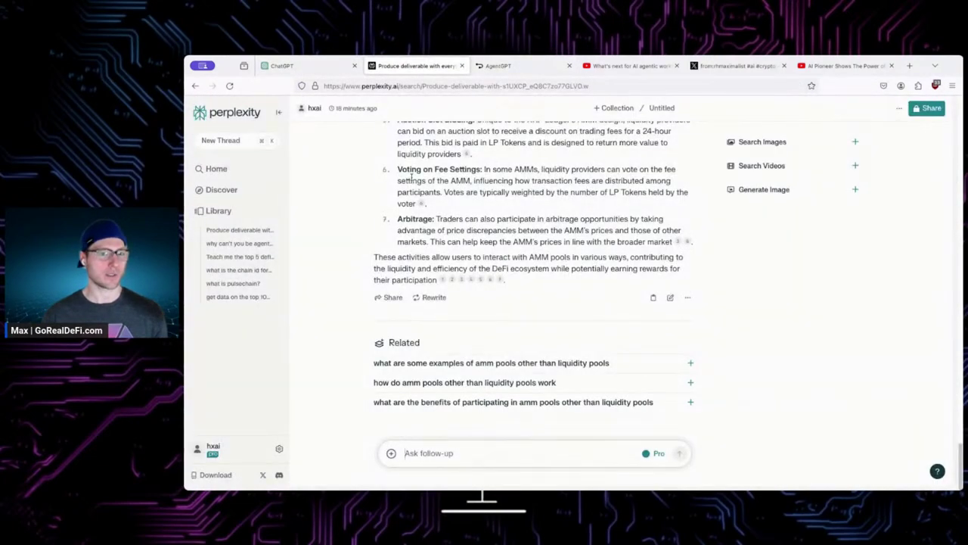
scroll(503, 257, "up", 2)
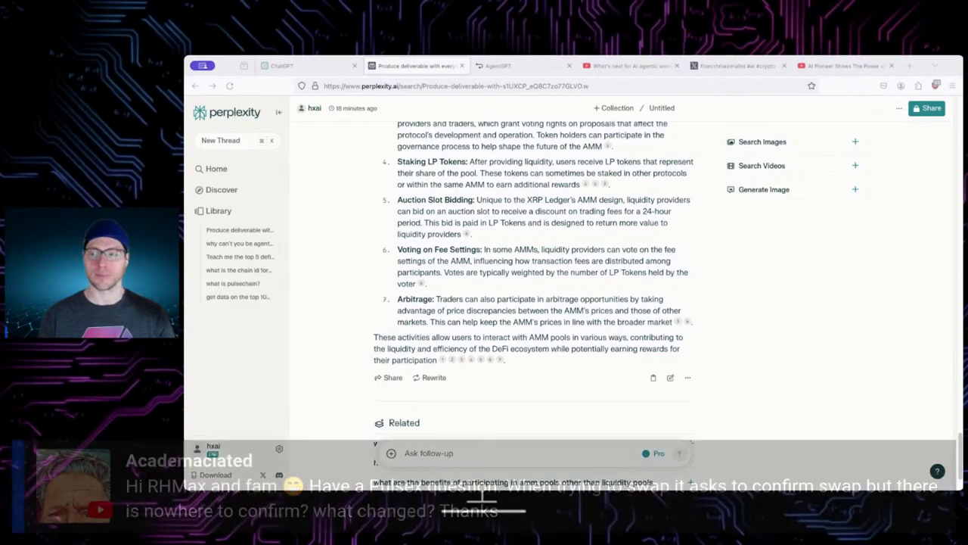
Step: Return to the AgentGPT page with the top 5 DeFi strategies and open a new blank browser tab
left_click(516, 62)
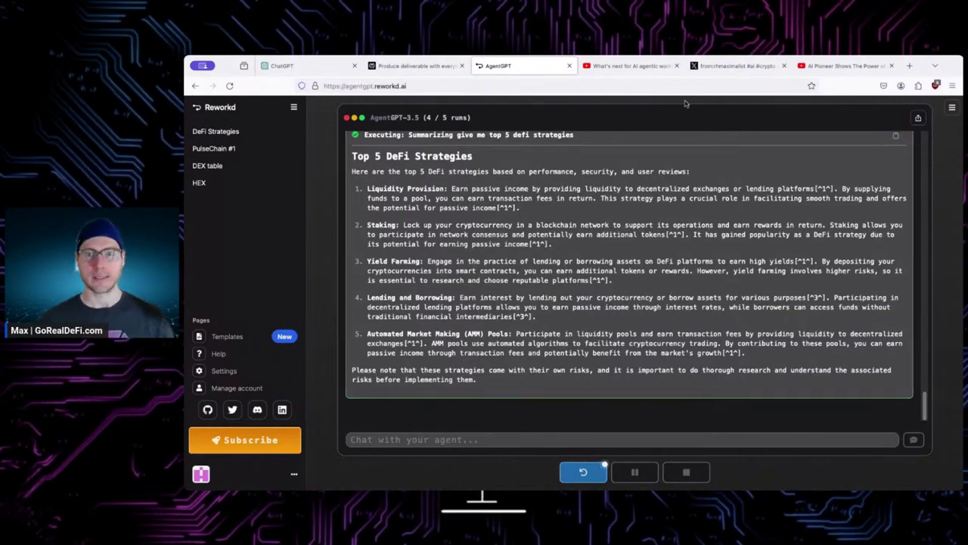
left_click(640, 65)
left_click(537, 70)
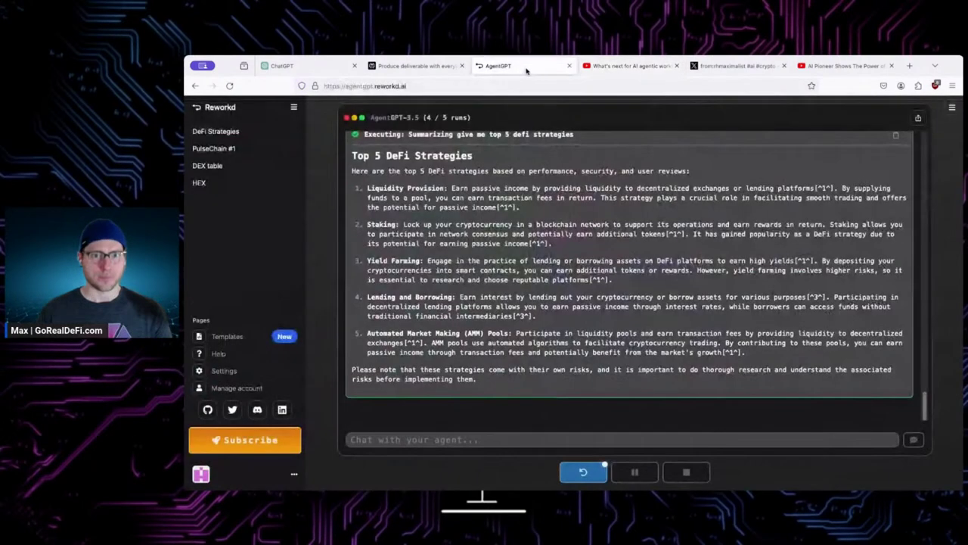
left_click(910, 66)
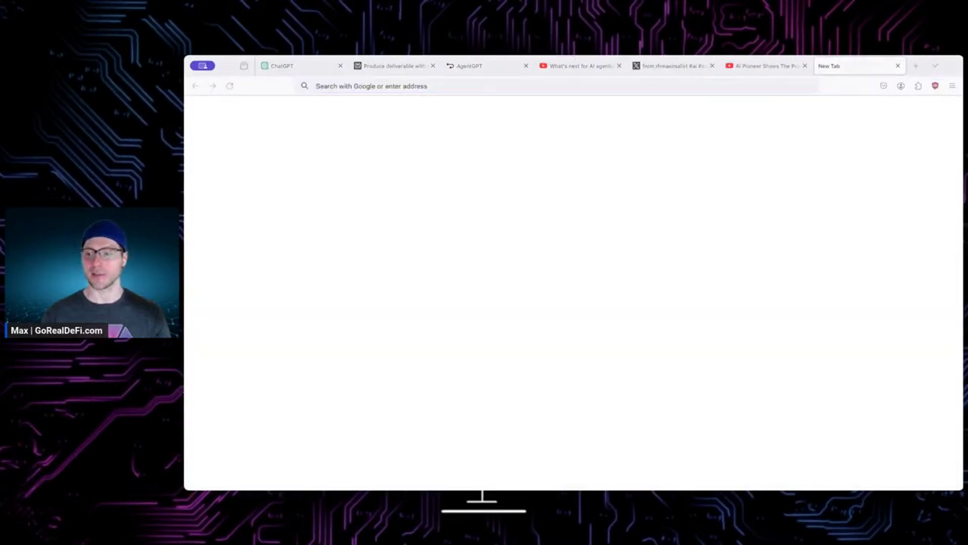